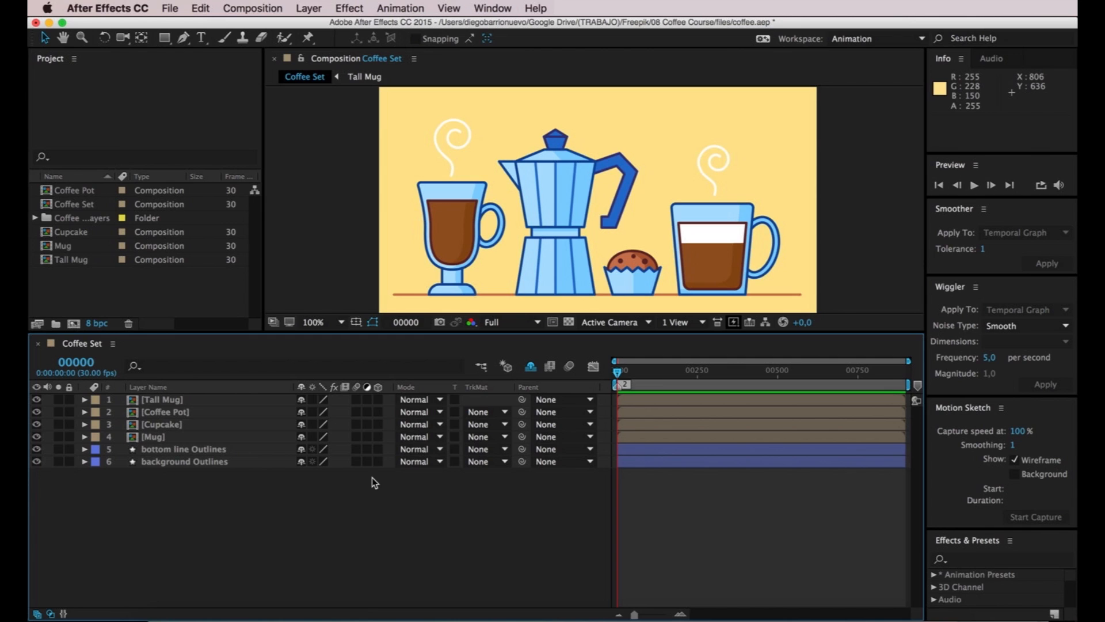
Add a Trim Paths operator to the bottom line Outlines layer and expand its properties
{"action": "left_click", "coordinate": [225, 454]}
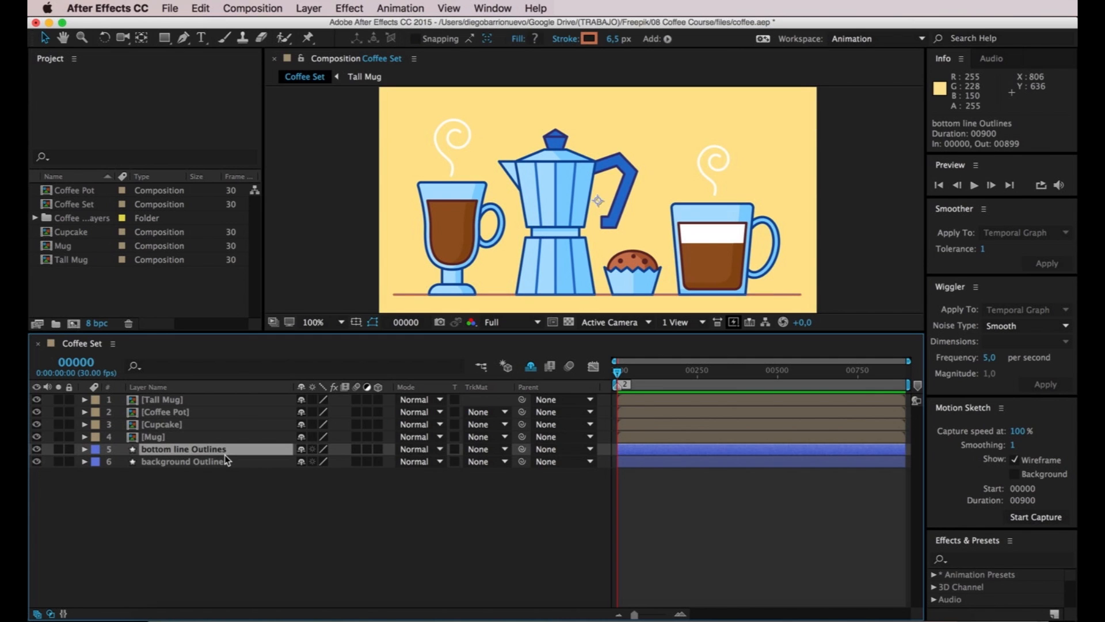
{"action": "left_click", "coordinate": [85, 449]}
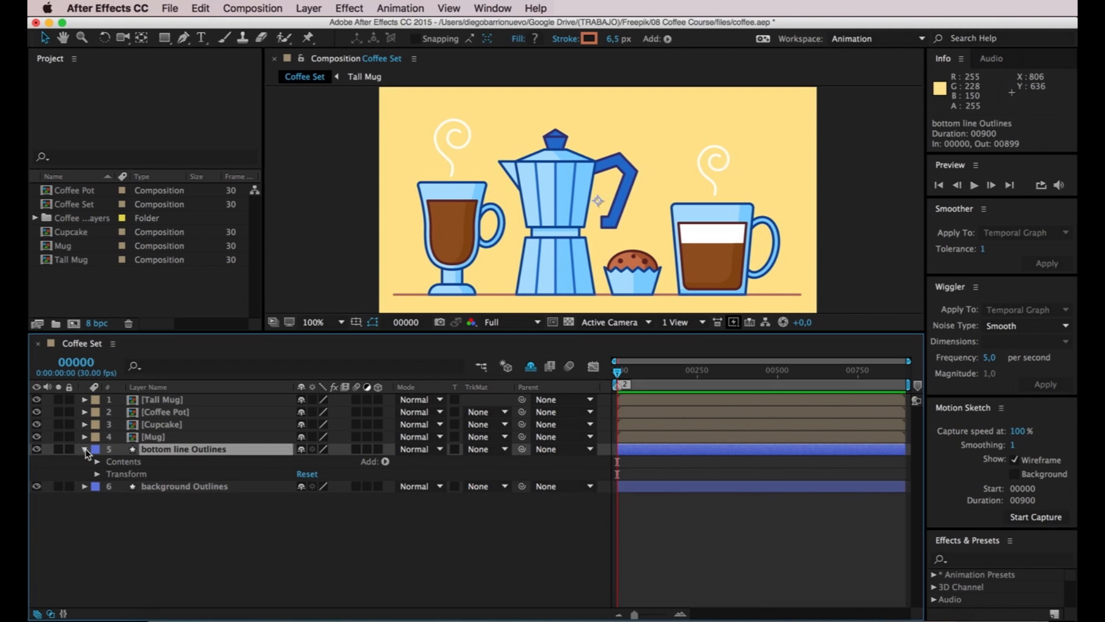
{"action": "left_click", "coordinate": [385, 462]}
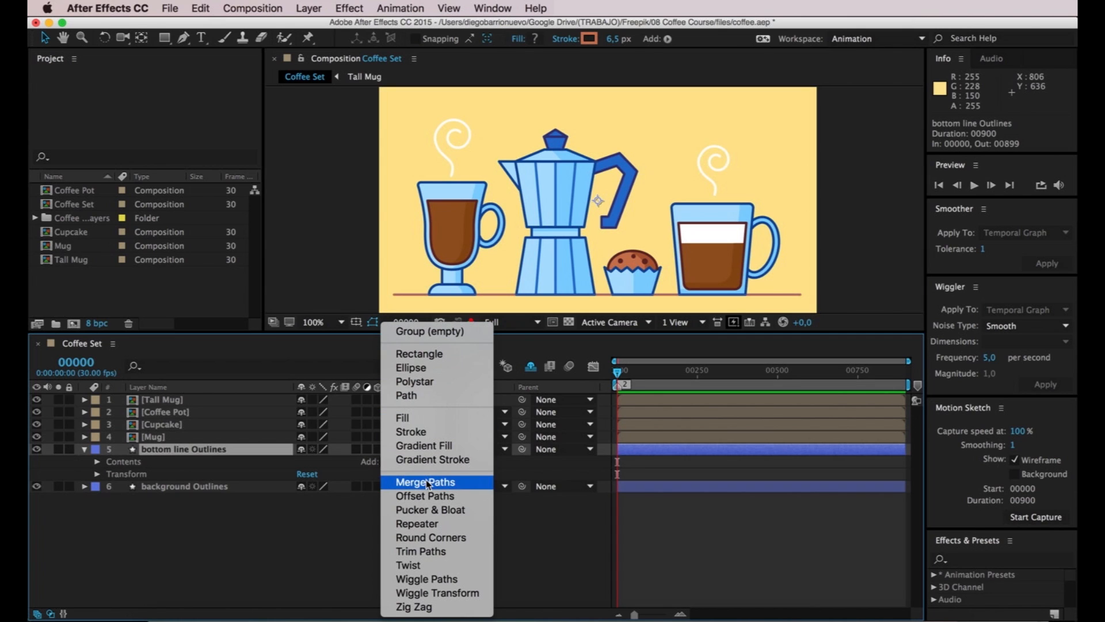
{"action": "left_click", "coordinate": [433, 553]}
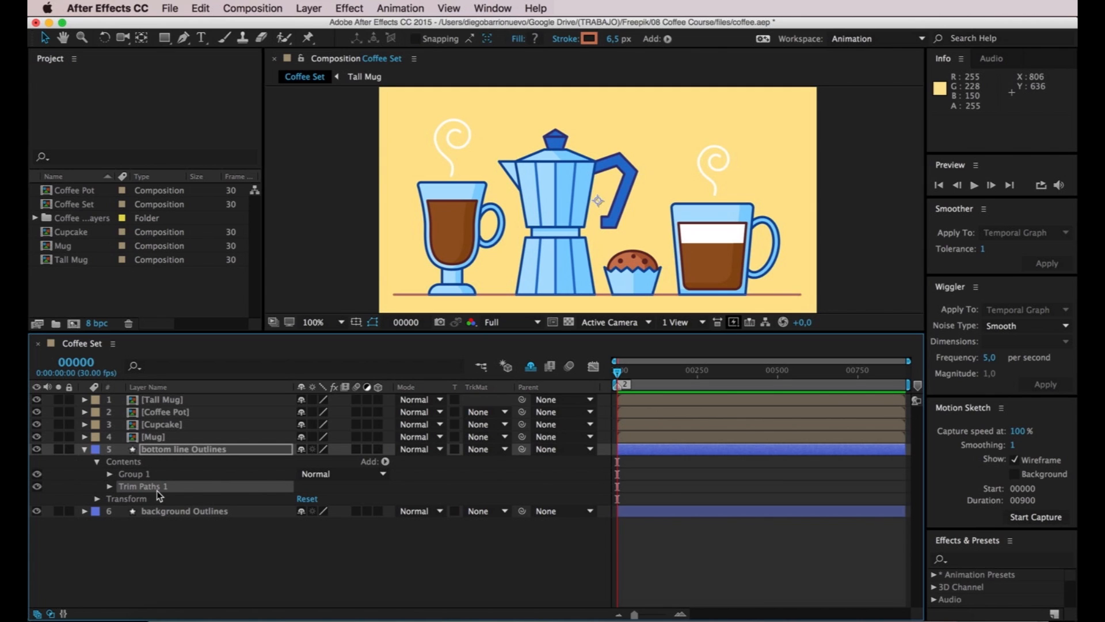
{"action": "left_click", "coordinate": [109, 486]}
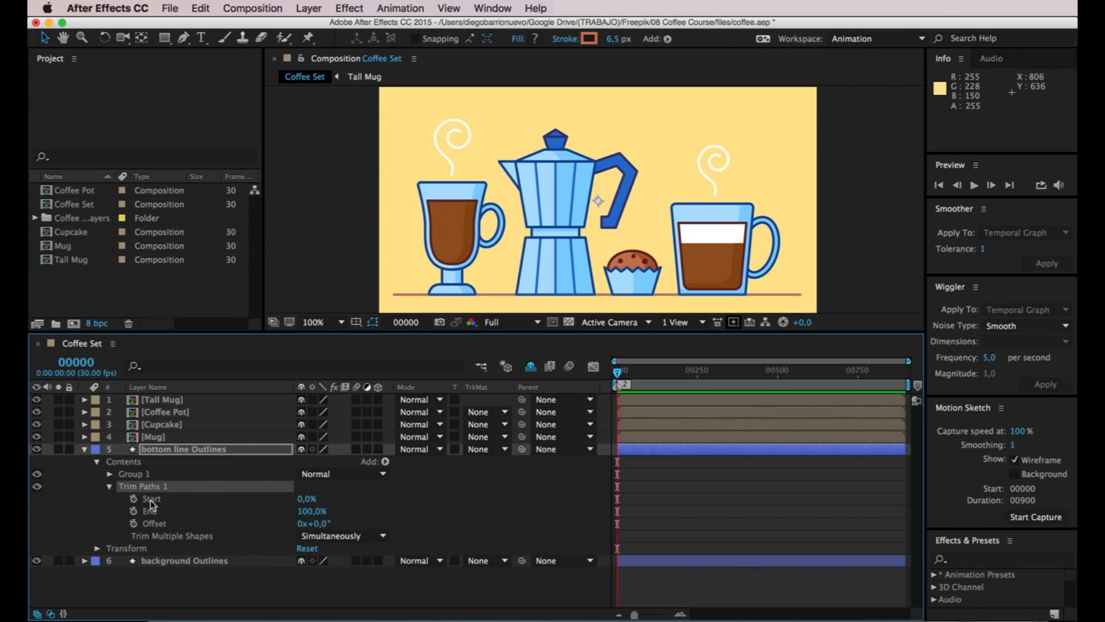
{"action": "left_click", "coordinate": [183, 499]}
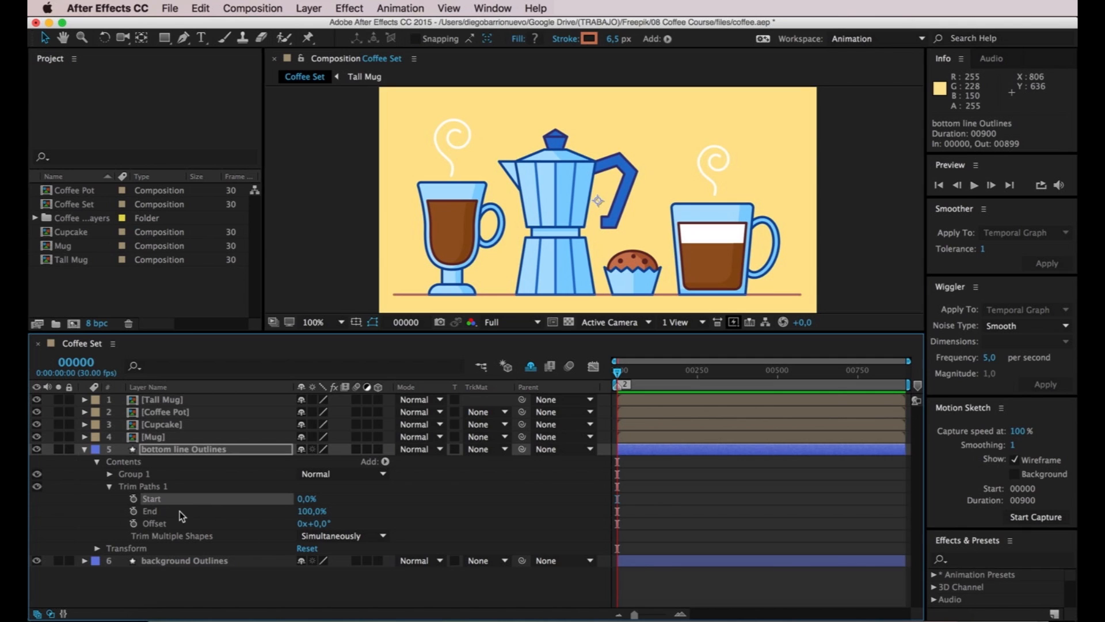
{"action": "left_click", "coordinate": [181, 512]}
{"action": "left_click", "coordinate": [180, 523]}
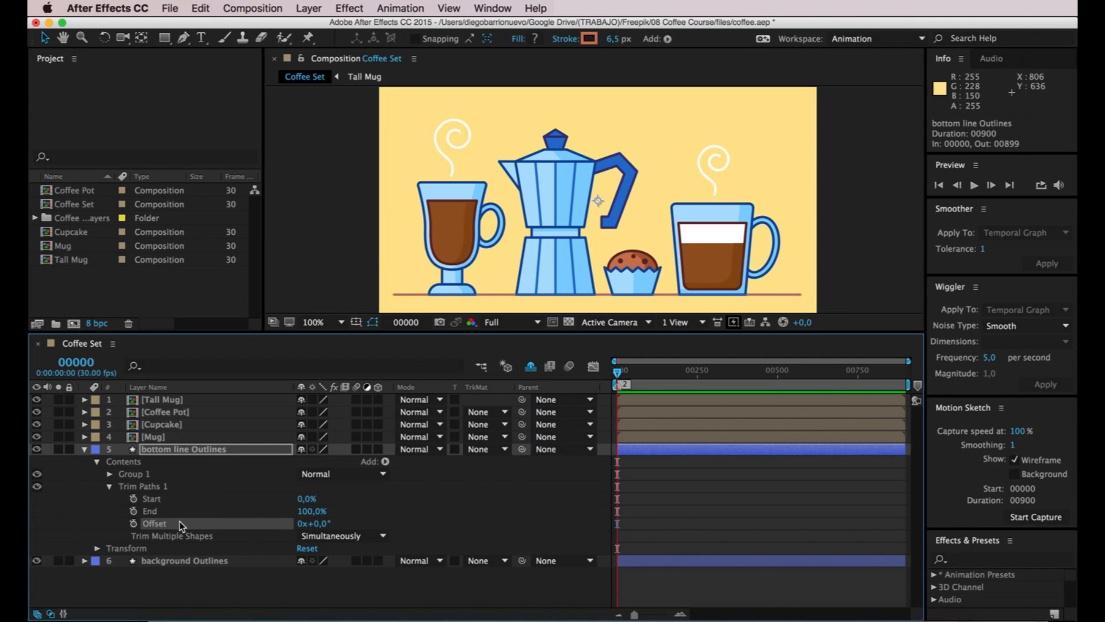
{"action": "left_click", "coordinate": [181, 500]}
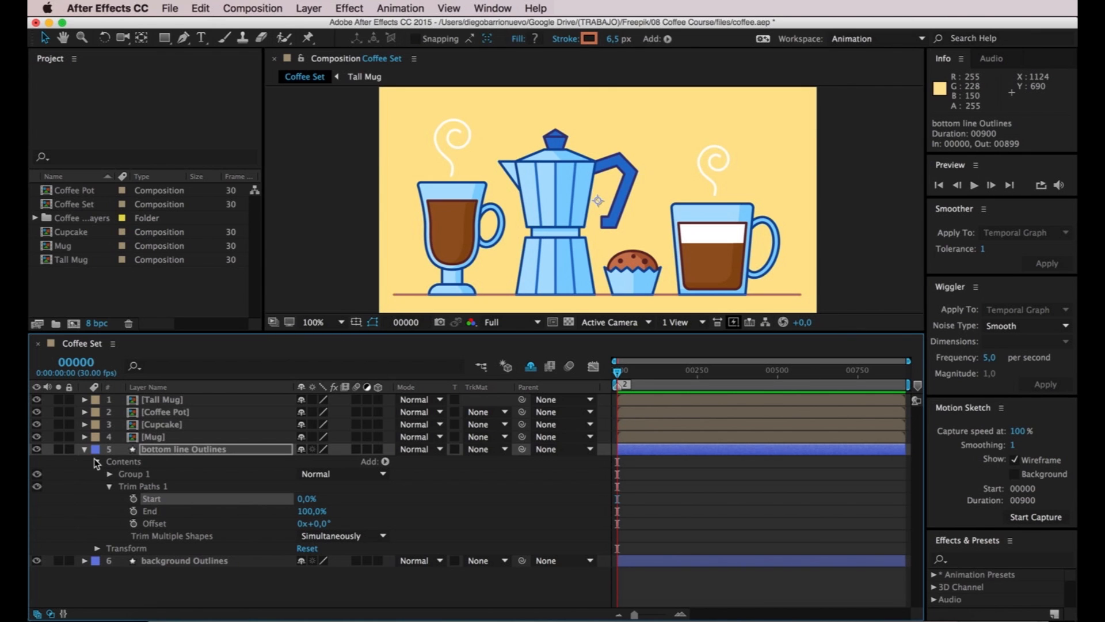
Hide the Tall Mug, Coffee Pot, Cupcake and Mug layers so only the bottom line and background show
{"action": "left_click", "coordinate": [36, 436]}
{"action": "left_click_drag", "start_coordinate": [36, 414], "coordinate": [37, 399]}
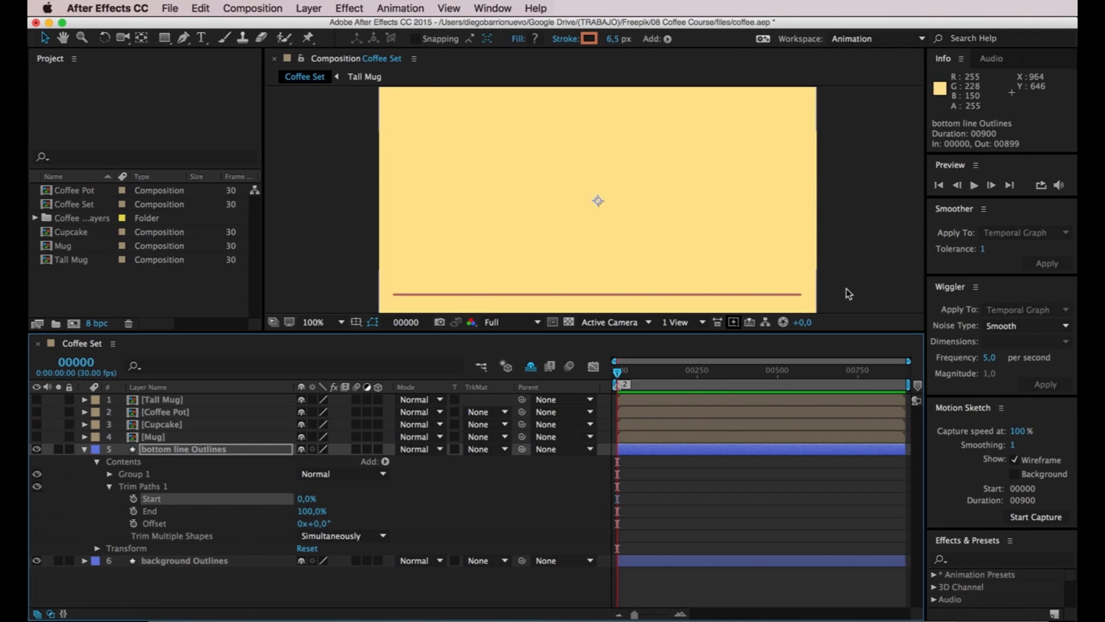
Try trimming the bottom line with Start at 50% and End at 80%
{"action": "mouse_move", "coordinate": [308, 503]}
{"action": "left_mouse_down"}
{"action": "mouse_move", "coordinate": [352, 499]}
{"action": "mouse_move", "coordinate": [296, 504]}
{"action": "mouse_move", "coordinate": [328, 499]}
{"action": "left_mouse_up"}
{"action": "left_click", "coordinate": [328, 499]}
{"action": "type", "text": "50"}
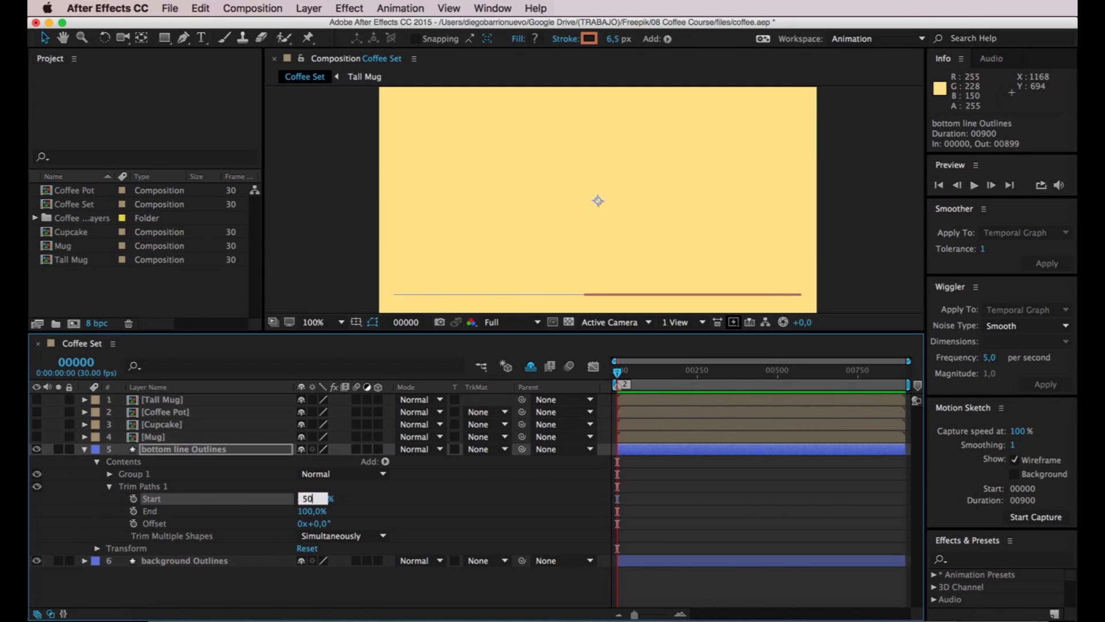
{"action": "key", "text": "Return"}
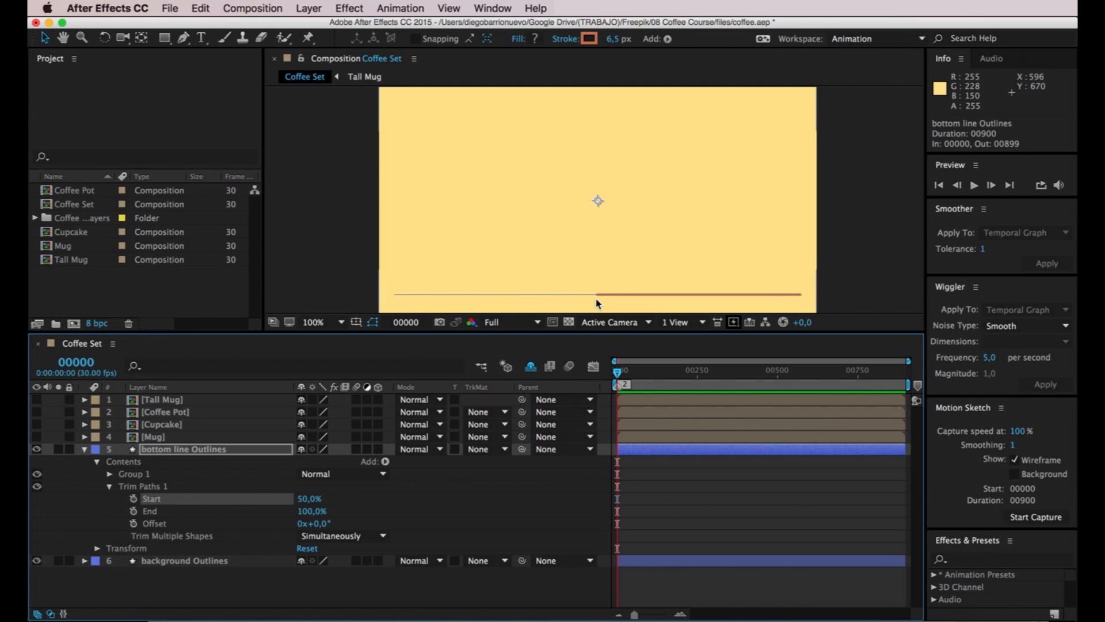
{"action": "left_click", "coordinate": [347, 510]}
{"action": "left_click_drag", "start_coordinate": [311, 511], "coordinate": [301, 511]}
{"action": "left_click", "coordinate": [305, 511]}
{"action": "type", "text": "80"}
{"action": "key", "text": "Return"}
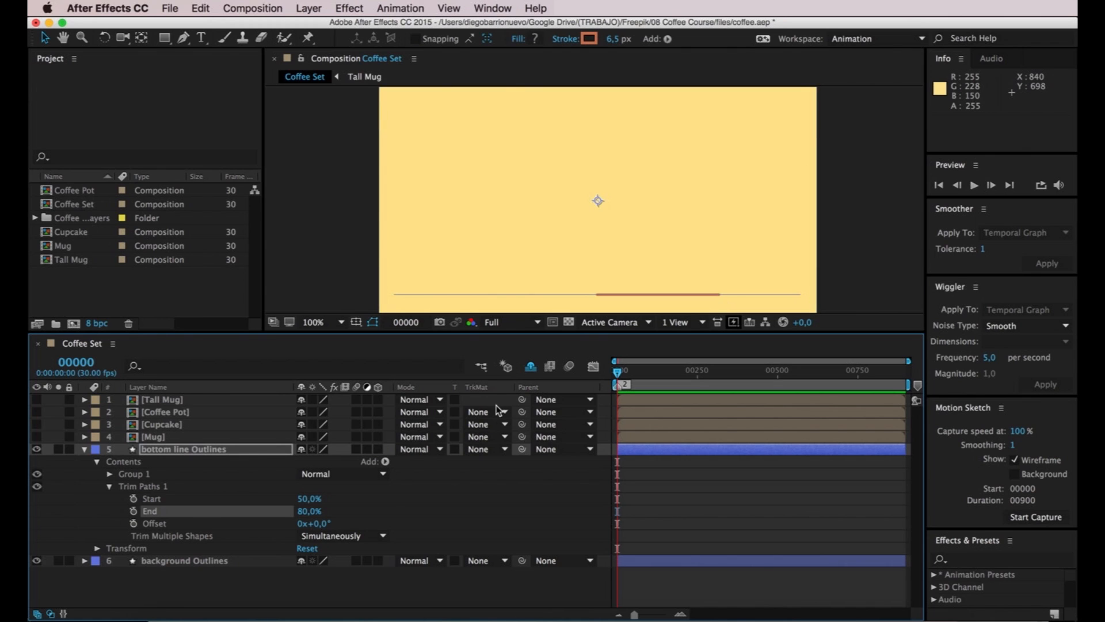
Try the bottom line's trim Start and End both at 50%, and return them to 0% and 100%
{"action": "mouse_move", "coordinate": [309, 499]}
{"action": "left_mouse_down"}
{"action": "mouse_move", "coordinate": [290, 500]}
{"action": "mouse_move", "coordinate": [344, 510]}
{"action": "left_mouse_up"}
{"action": "left_click", "coordinate": [307, 500]}
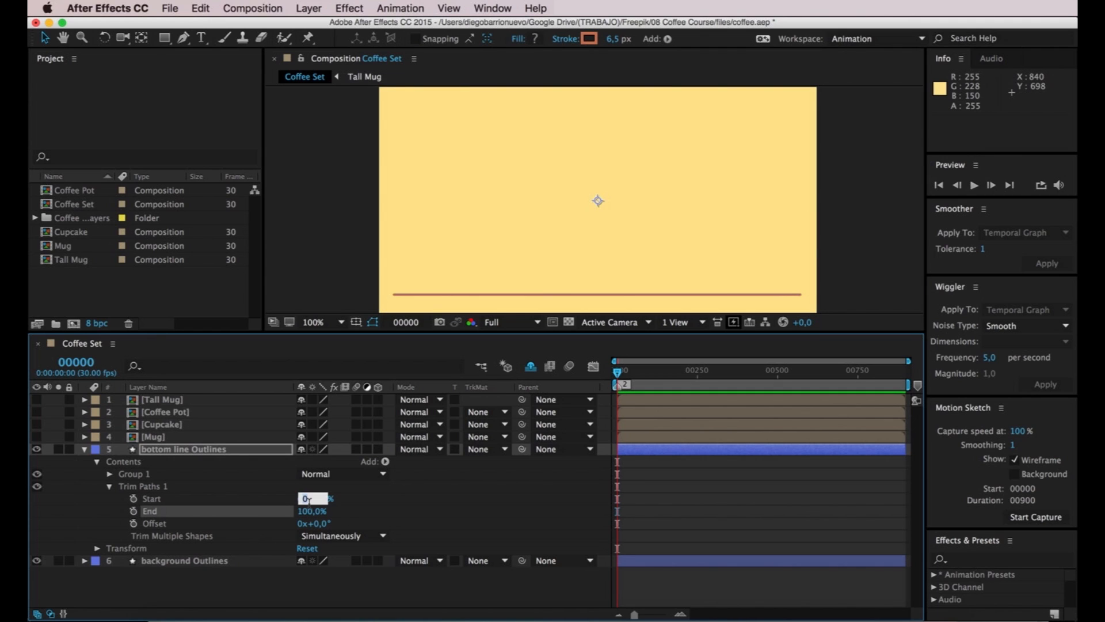
{"action": "type", "text": "50"}
{"action": "key", "text": "Return"}
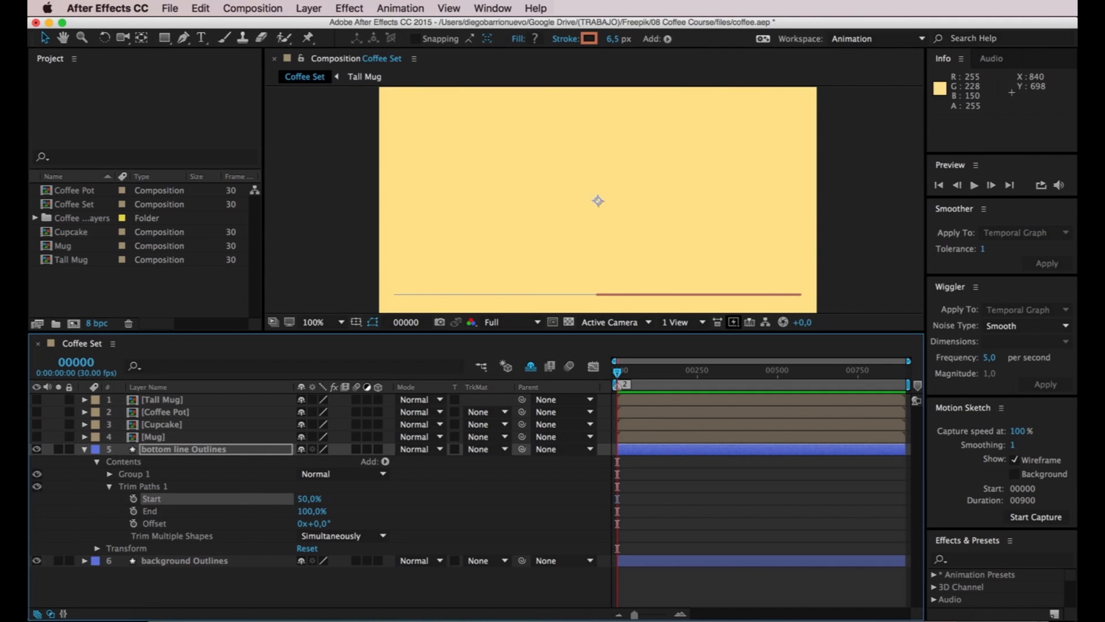
{"action": "left_click", "coordinate": [310, 512]}
{"action": "type", "text": "50"}
{"action": "key", "text": "Return"}
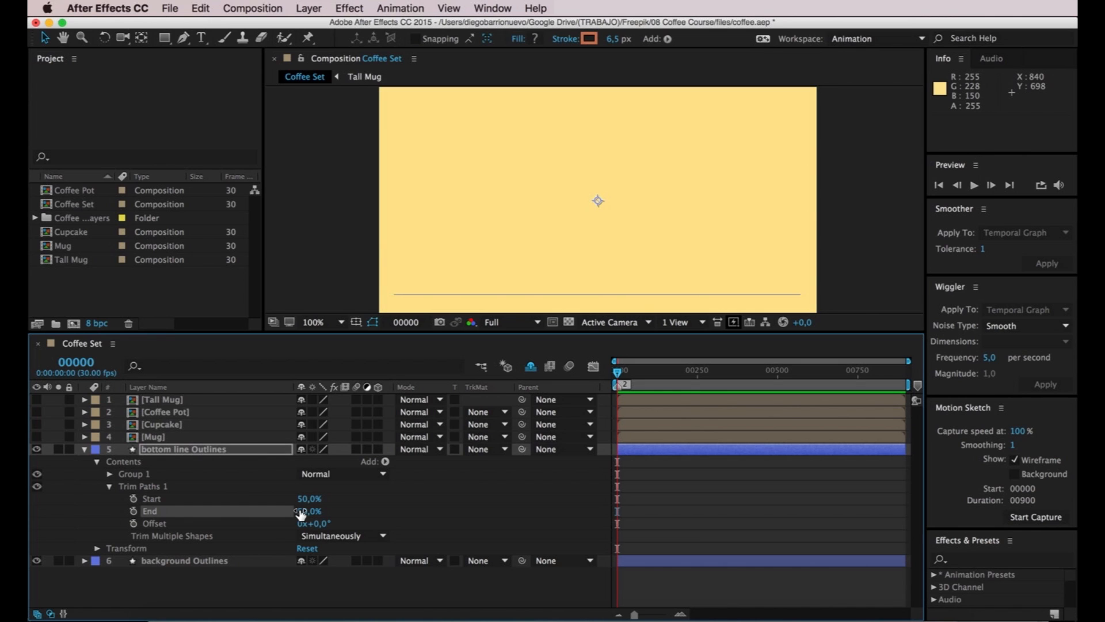
{"action": "left_click_drag", "start_coordinate": [300, 512], "coordinate": [214, 493]}
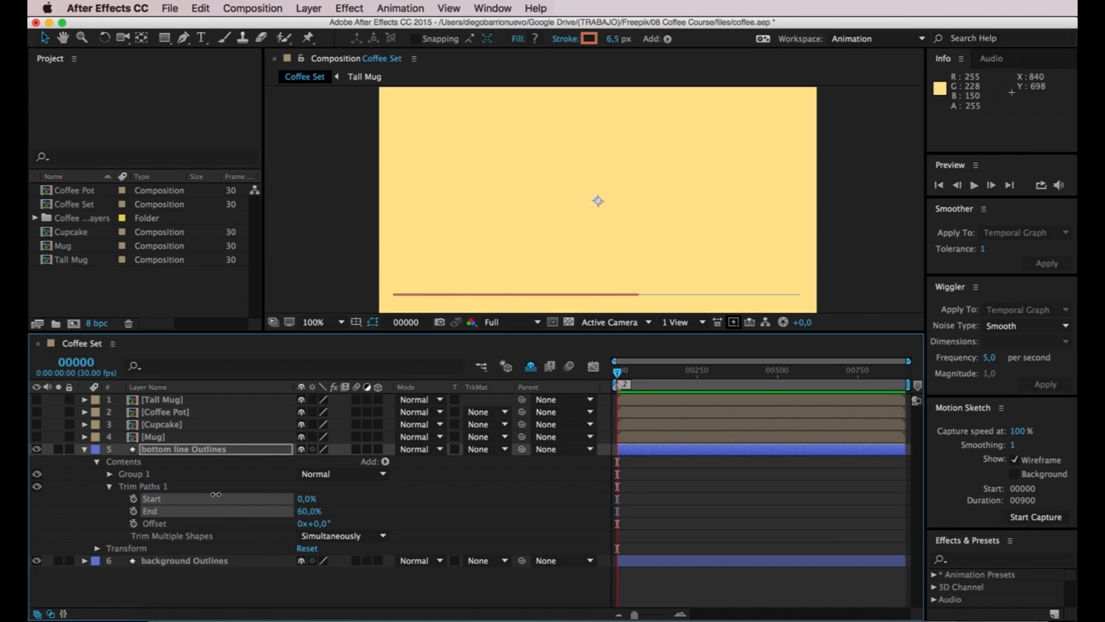
{"action": "left_click_drag", "start_coordinate": [309, 511], "coordinate": [427, 521]}
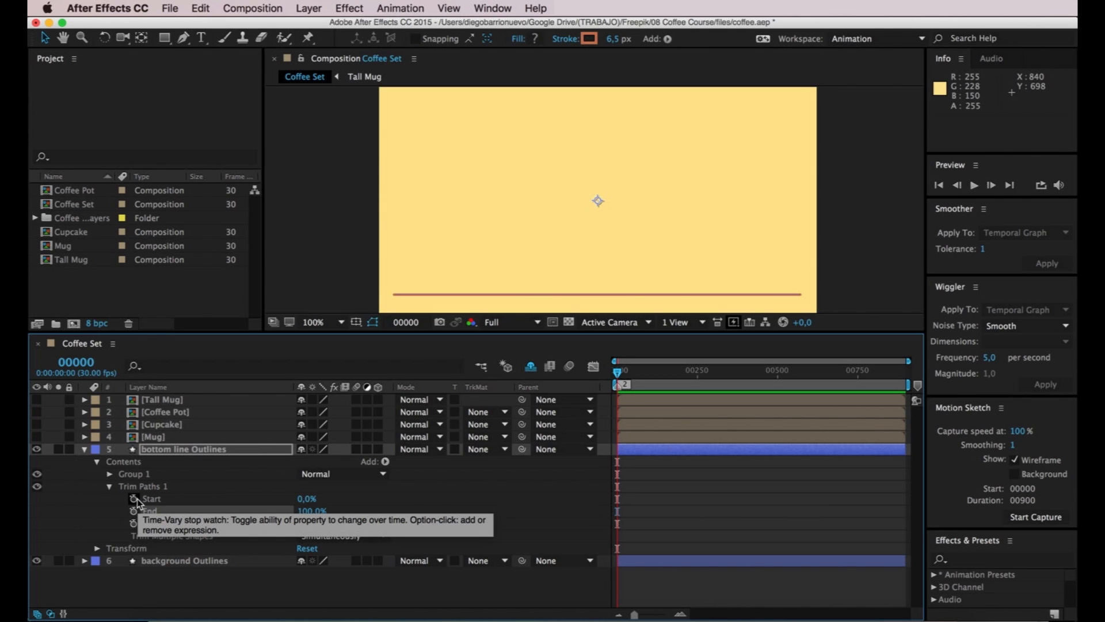
Start keyframing the bottom line's trim Start and End at frame 0
{"action": "mouse_move", "coordinate": [618, 375]}
{"action": "left_mouse_down"}
{"action": "mouse_move", "coordinate": [638, 377]}
{"action": "mouse_move", "coordinate": [617, 374]}
{"action": "left_mouse_up"}
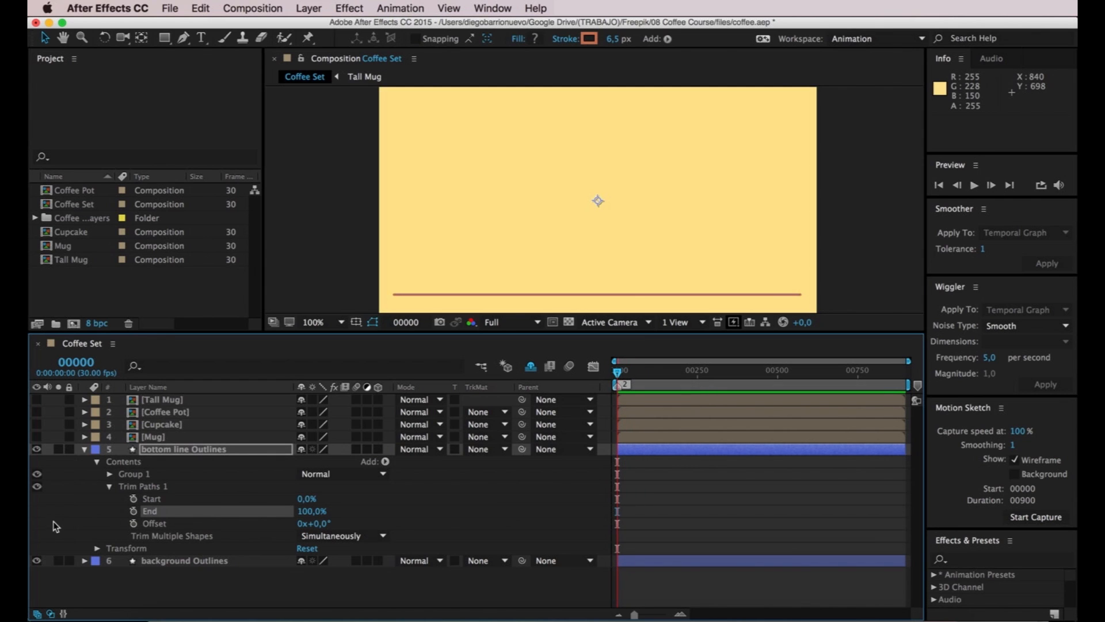
{"action": "left_click", "coordinate": [133, 499]}
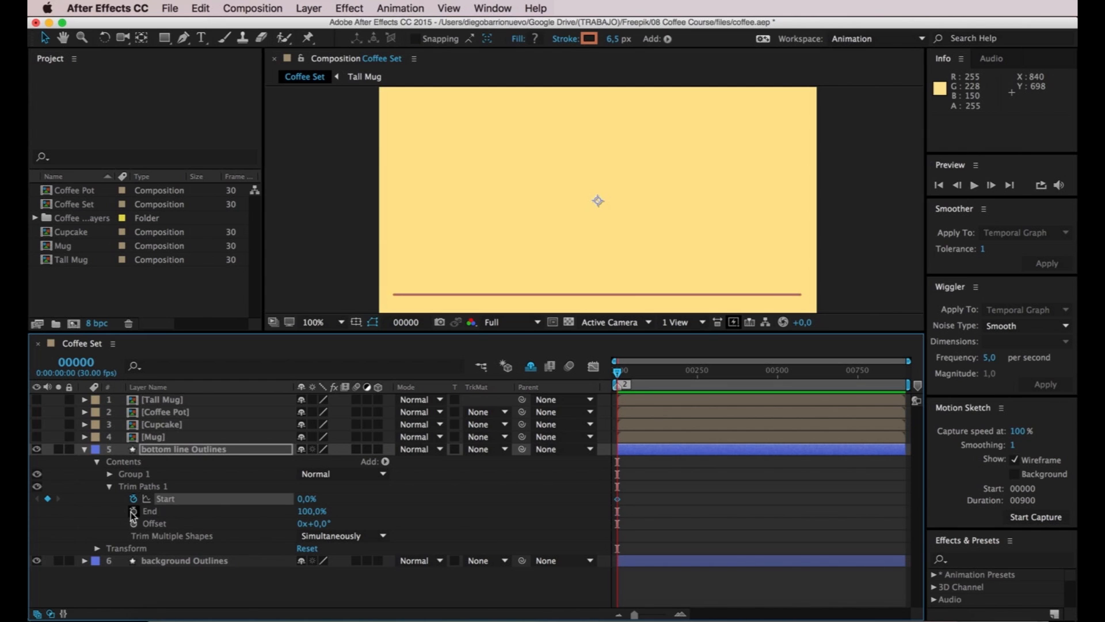
{"action": "left_click", "coordinate": [133, 512]}
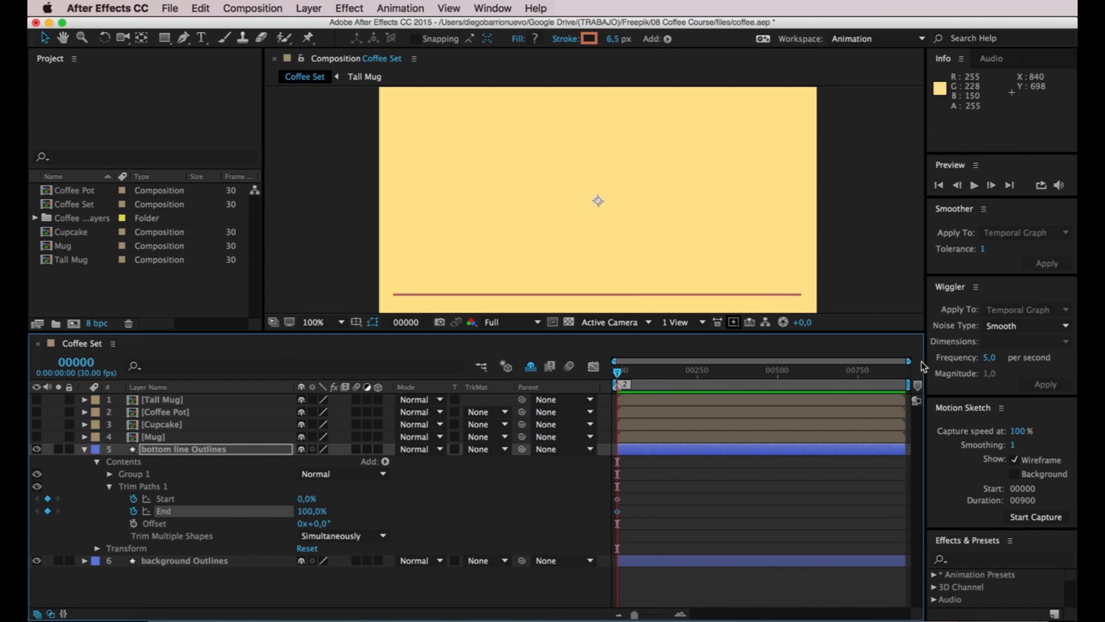
Add keyframes holding the trim Start at 0% and End at 100% at frame 15
{"action": "left_click_drag", "start_coordinate": [909, 361], "coordinate": [658, 374]}
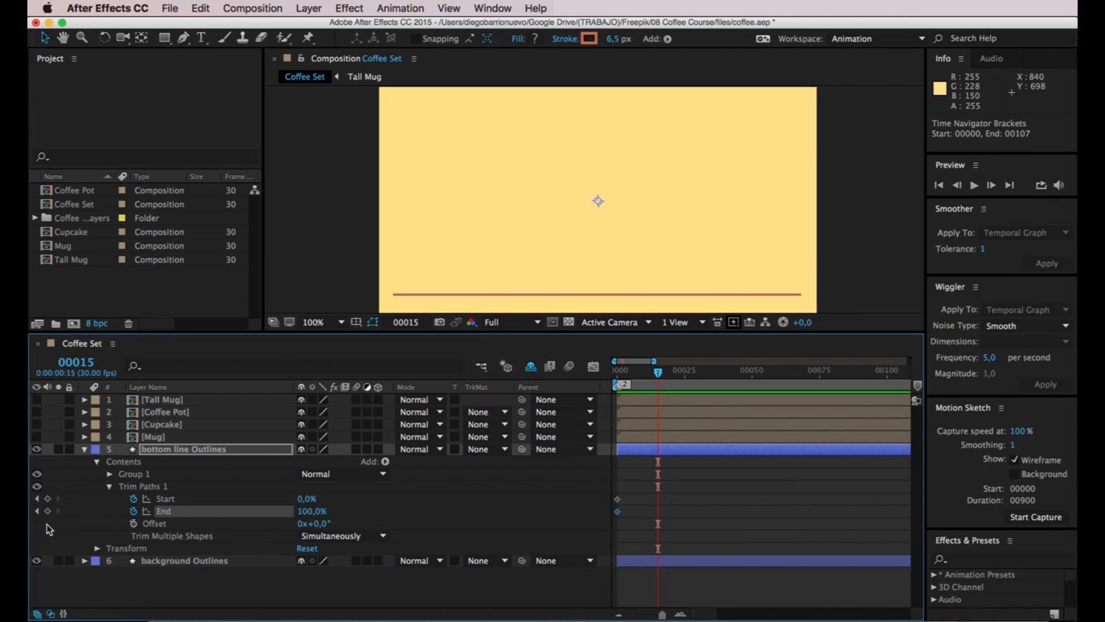
{"action": "left_click", "coordinate": [48, 499]}
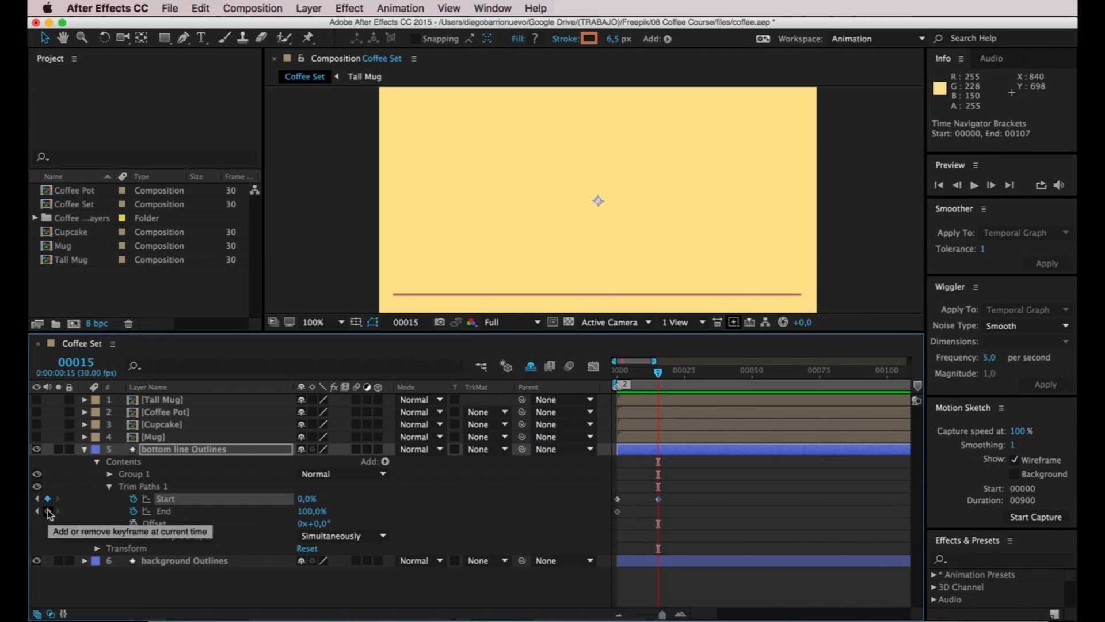
{"action": "left_click", "coordinate": [47, 511]}
Set both the Start and End keyframes of Trim Paths 1 to 50% at frame 0
{"action": "left_click_drag", "start_coordinate": [657, 375], "coordinate": [607, 381]}
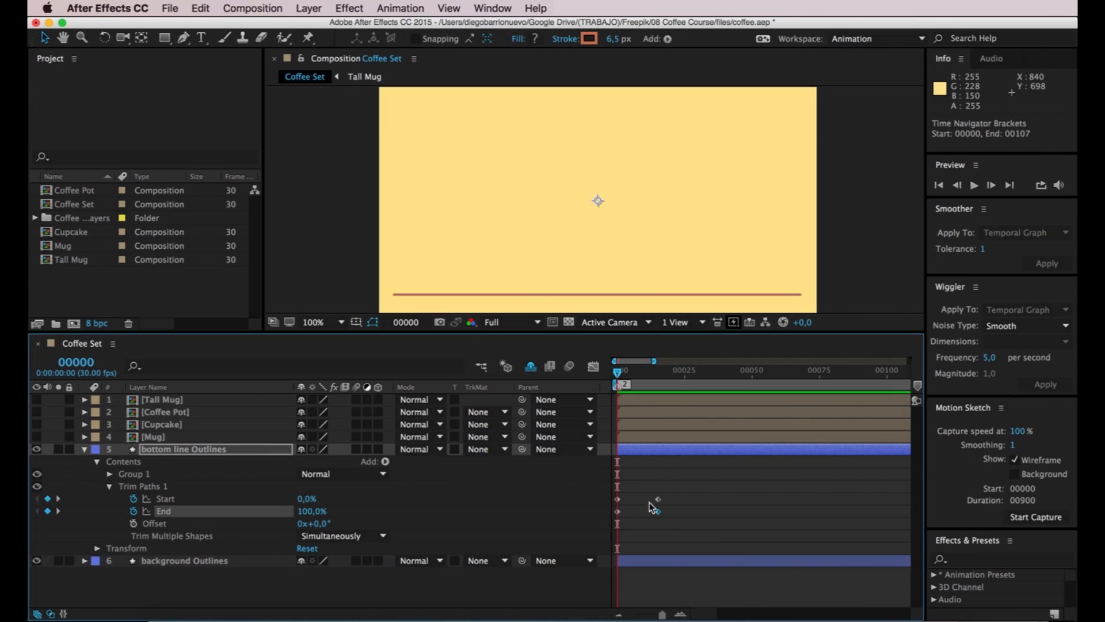
{"action": "left_click", "coordinate": [60, 499]}
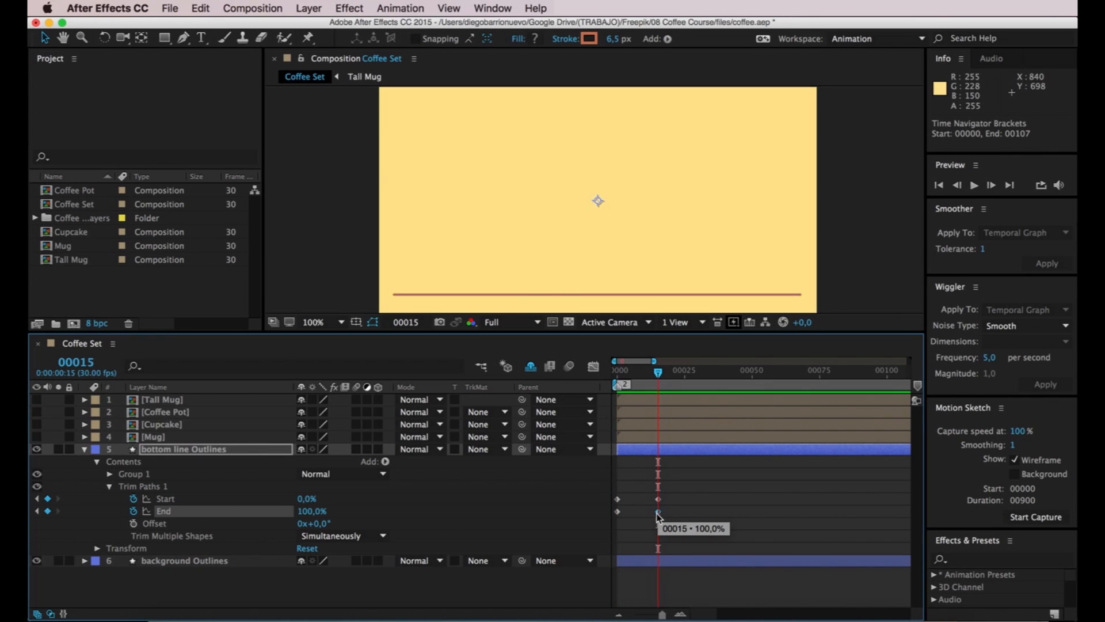
{"action": "left_click", "coordinate": [417, 511]}
{"action": "key", "text": "Home"}
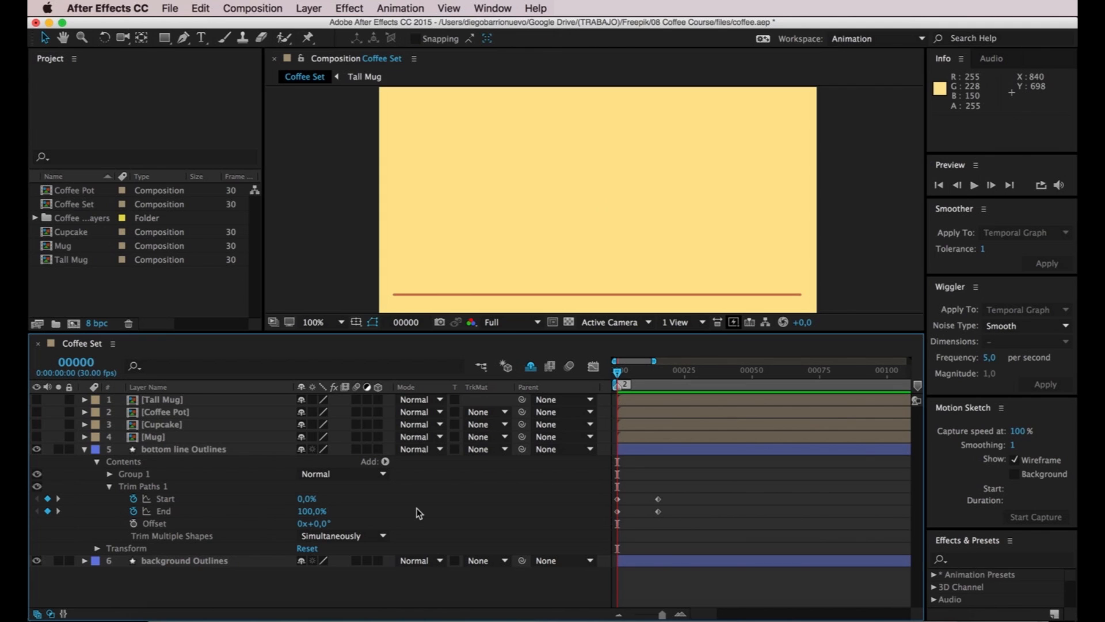
{"action": "left_click", "coordinate": [617, 498]}
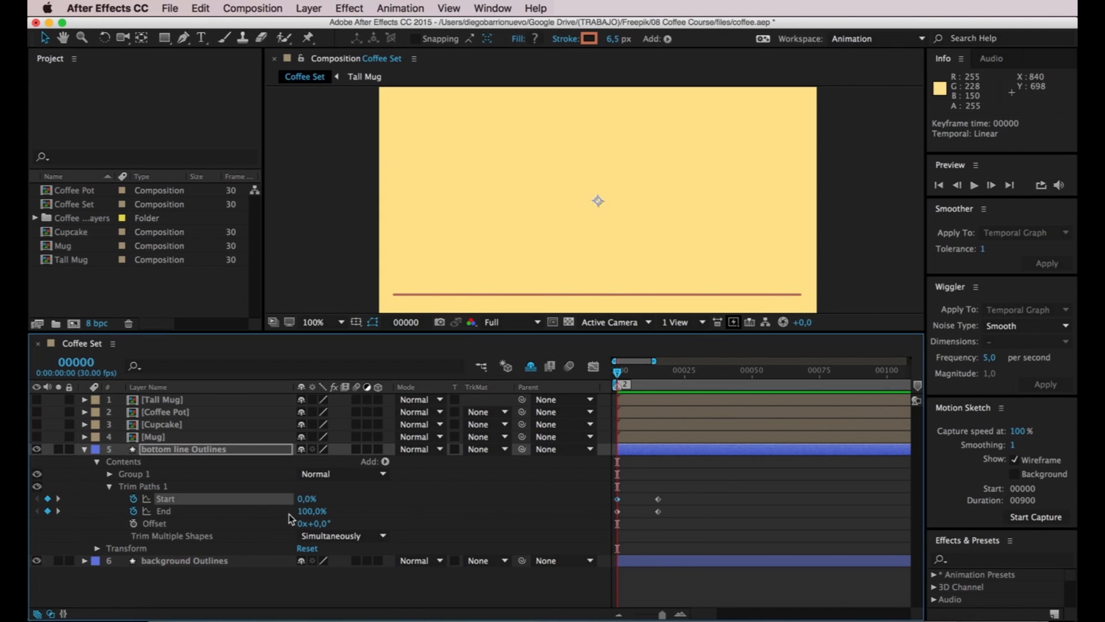
{"action": "left_click", "coordinate": [307, 498]}
{"action": "type", "text": "50"}
{"action": "key", "text": "Return"}
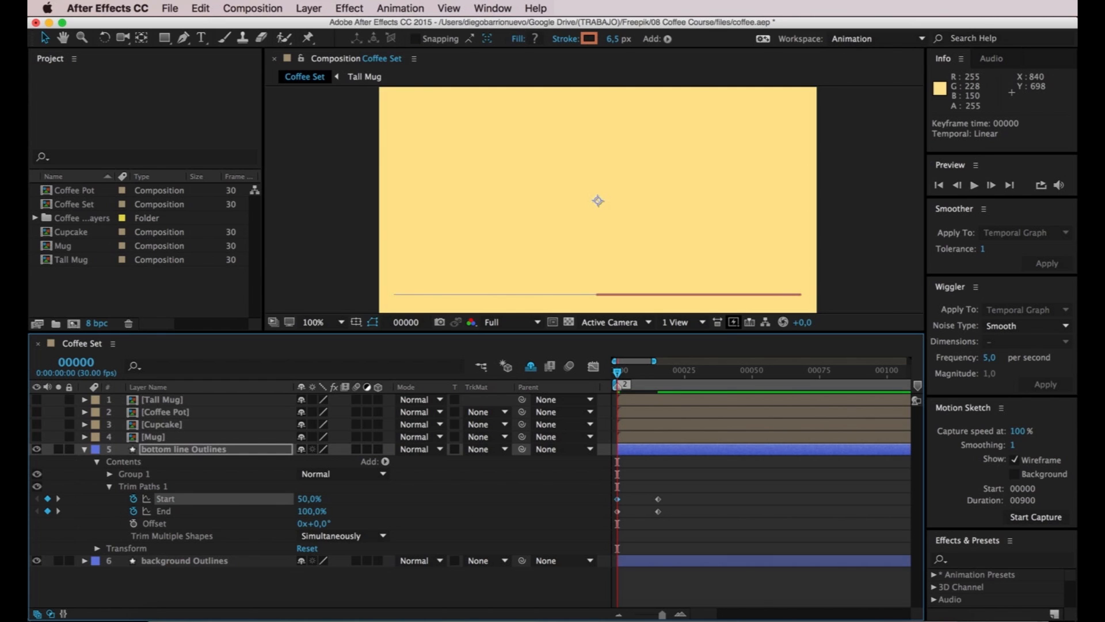
{"action": "left_click", "coordinate": [308, 512]}
{"action": "type", "text": "50"}
{"action": "key", "text": "Return"}
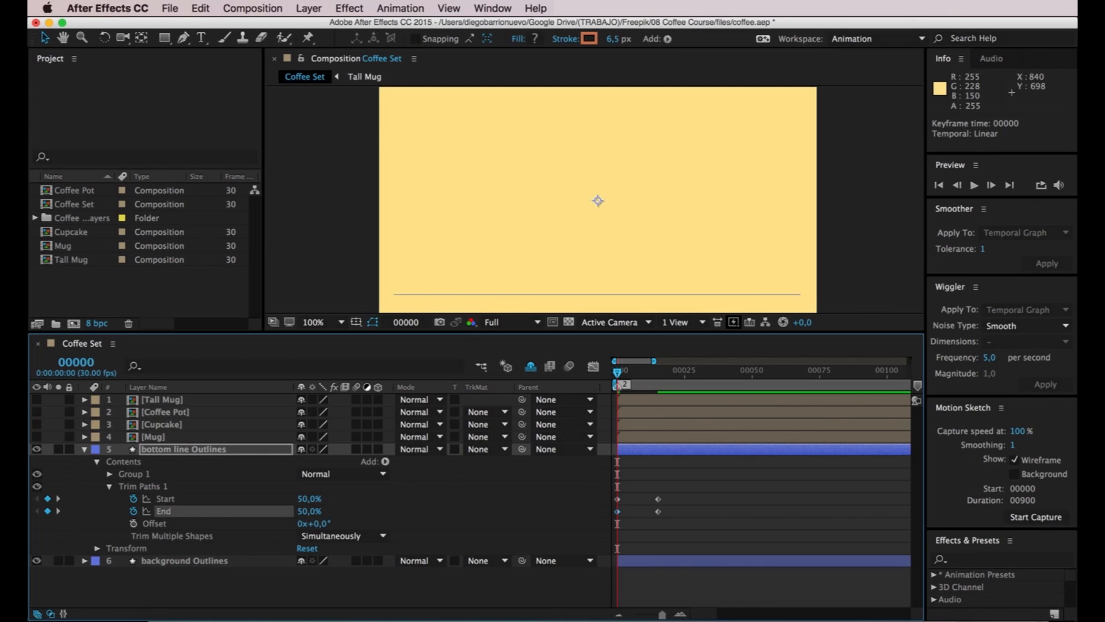
Preview the bottom line's growth from its centre between frames 0 and 15
{"action": "left_click", "coordinate": [58, 499]}
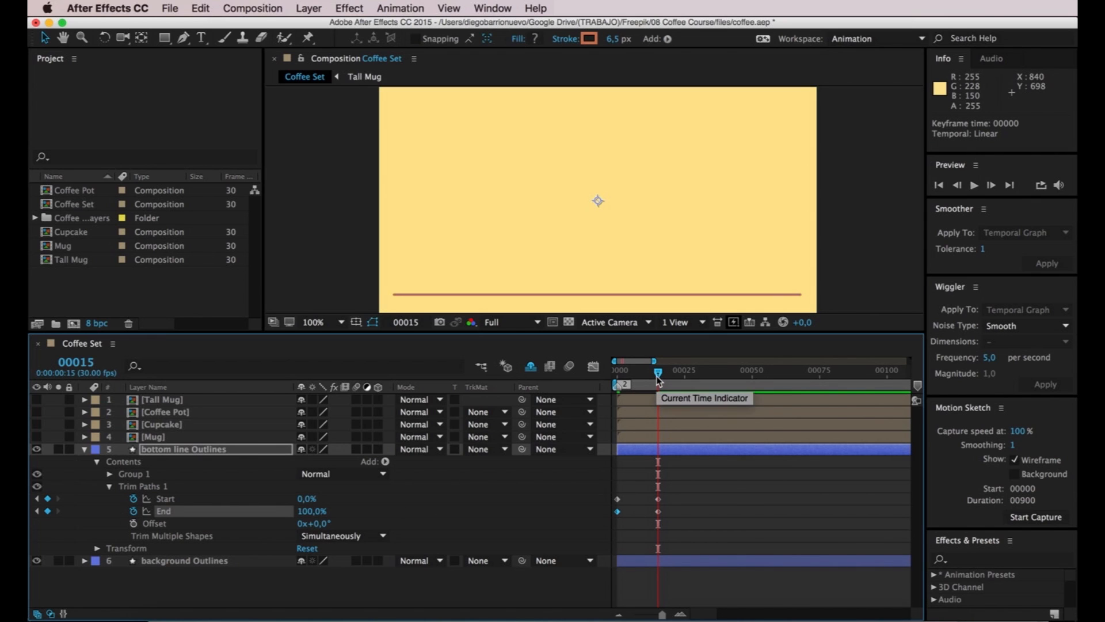
{"action": "left_click_drag", "start_coordinate": [656, 376], "coordinate": [595, 382]}
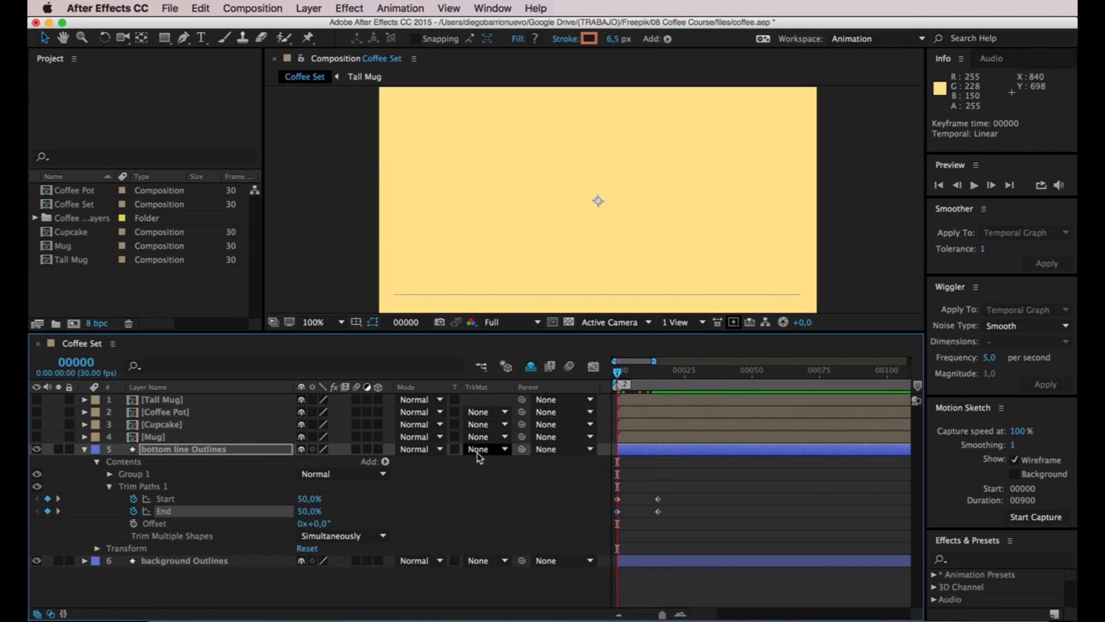
{"action": "key", "text": "space"}
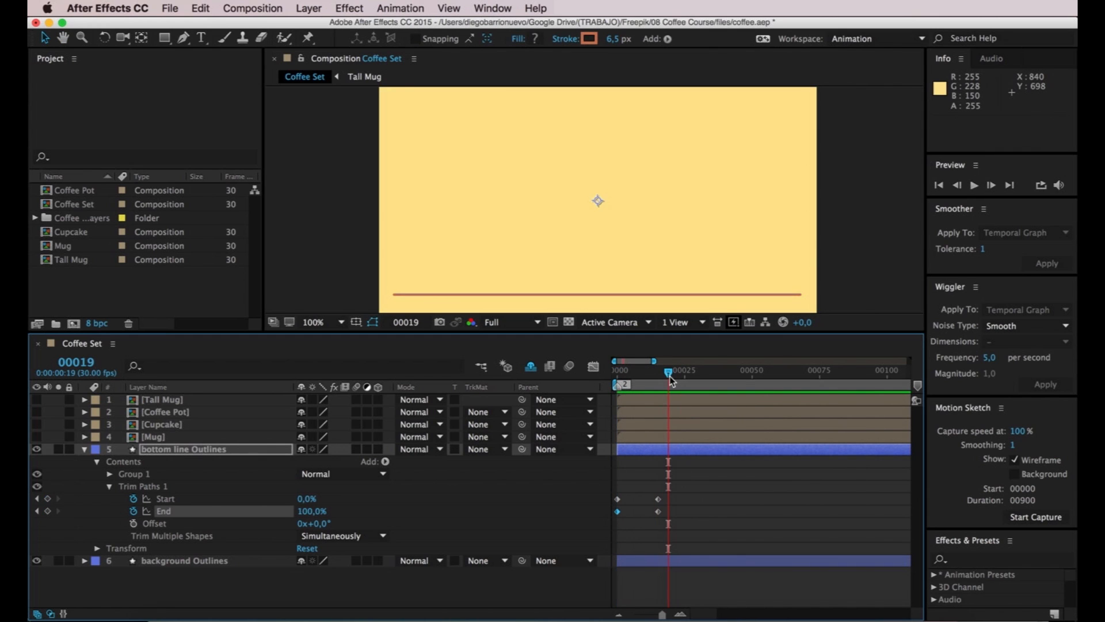
{"action": "key", "text": "space"}
{"action": "key", "text": "space"}
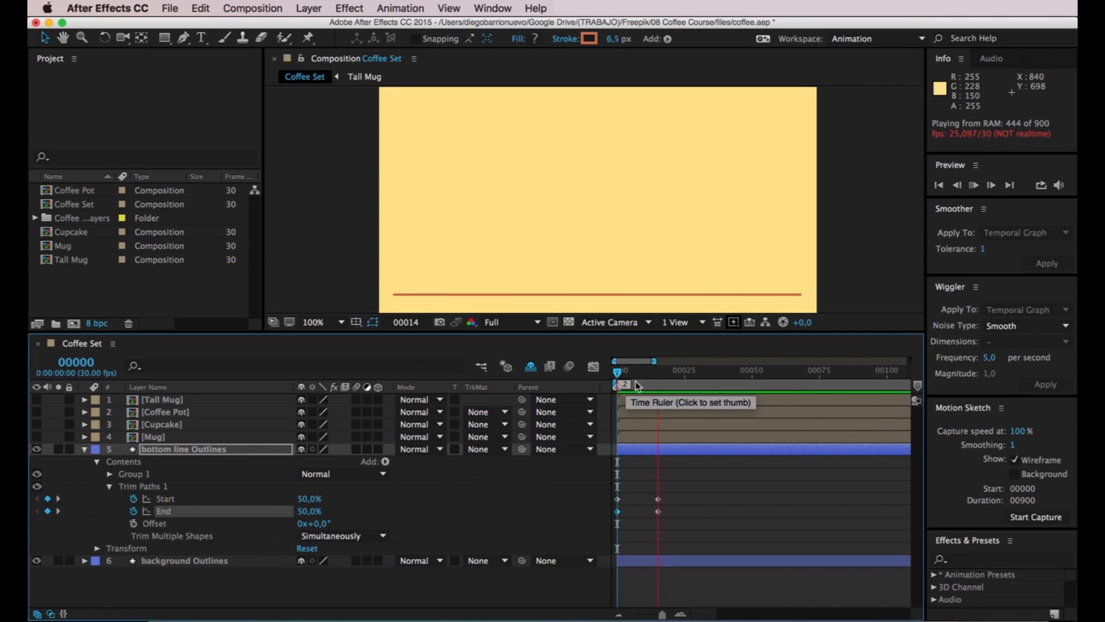
{"action": "left_click", "coordinate": [655, 374]}
{"action": "mouse_move", "coordinate": [618, 383]}
{"action": "left_mouse_down"}
{"action": "mouse_move", "coordinate": [673, 376]}
{"action": "mouse_move", "coordinate": [616, 384]}
{"action": "mouse_move", "coordinate": [670, 384]}
{"action": "left_mouse_up"}
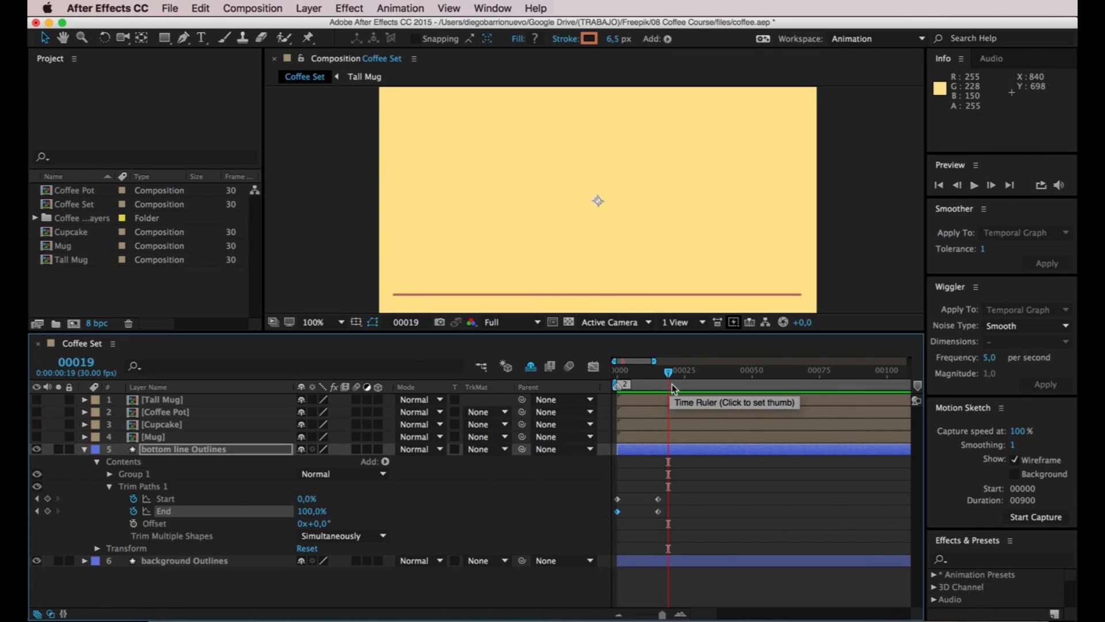
{"action": "left_click_drag", "start_coordinate": [668, 373], "coordinate": [617, 384]}
Set the bottom line's trim Start and End keyframes at frame 0 both to 0% and scrub through the growth
{"action": "left_click", "coordinate": [618, 500]}
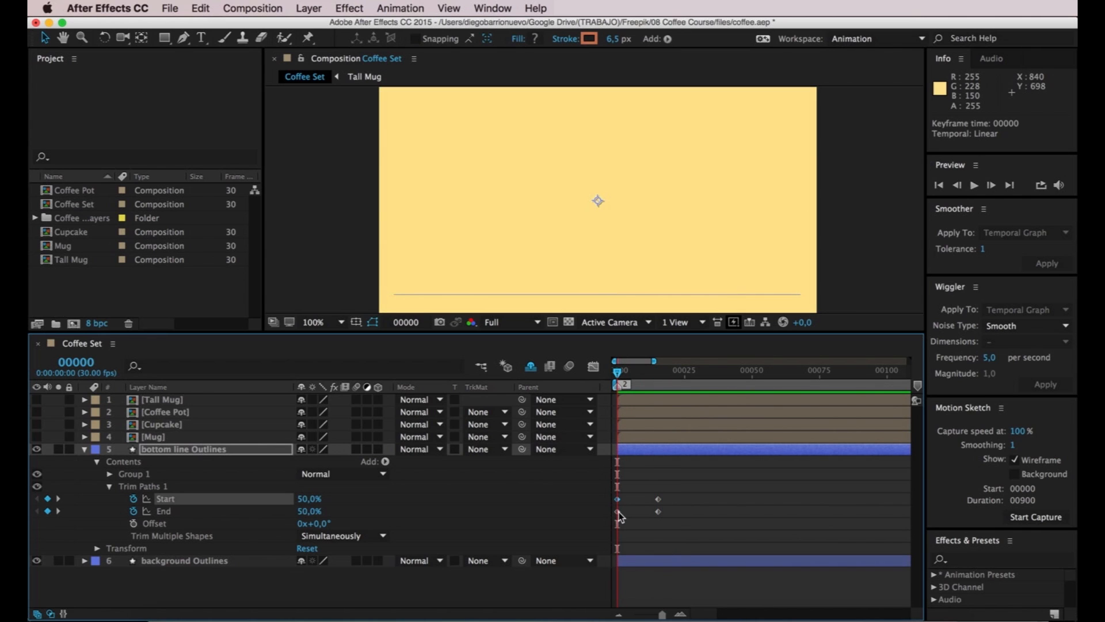
{"action": "left_click", "coordinate": [617, 511]}
{"action": "left_click", "coordinate": [309, 499]}
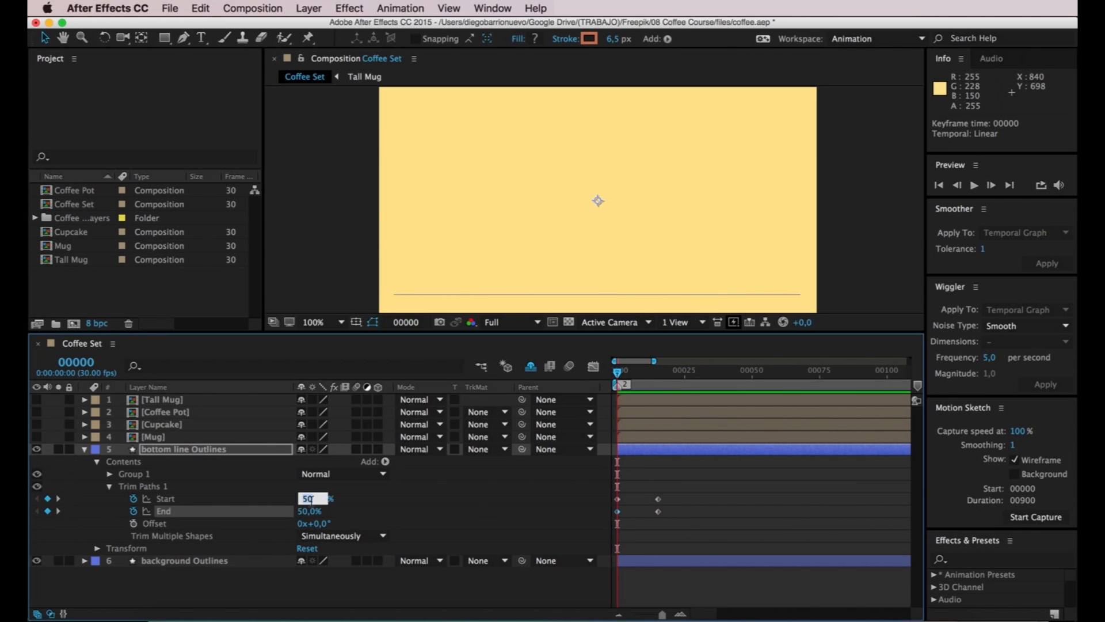
{"action": "type", "text": "0"}
{"action": "key", "text": "Return"}
{"action": "left_click", "coordinate": [316, 511]}
{"action": "type", "text": "0"}
{"action": "key", "text": "Return"}
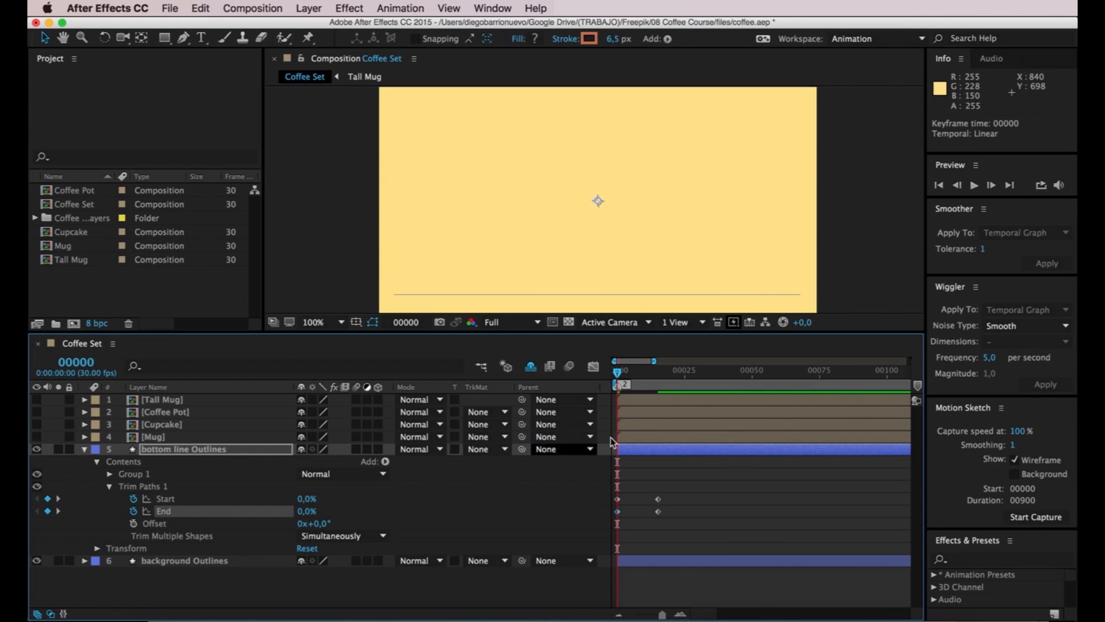
{"action": "mouse_move", "coordinate": [618, 372]}
{"action": "left_mouse_down"}
{"action": "mouse_move", "coordinate": [670, 376]}
{"action": "mouse_move", "coordinate": [617, 385]}
{"action": "left_mouse_up"}
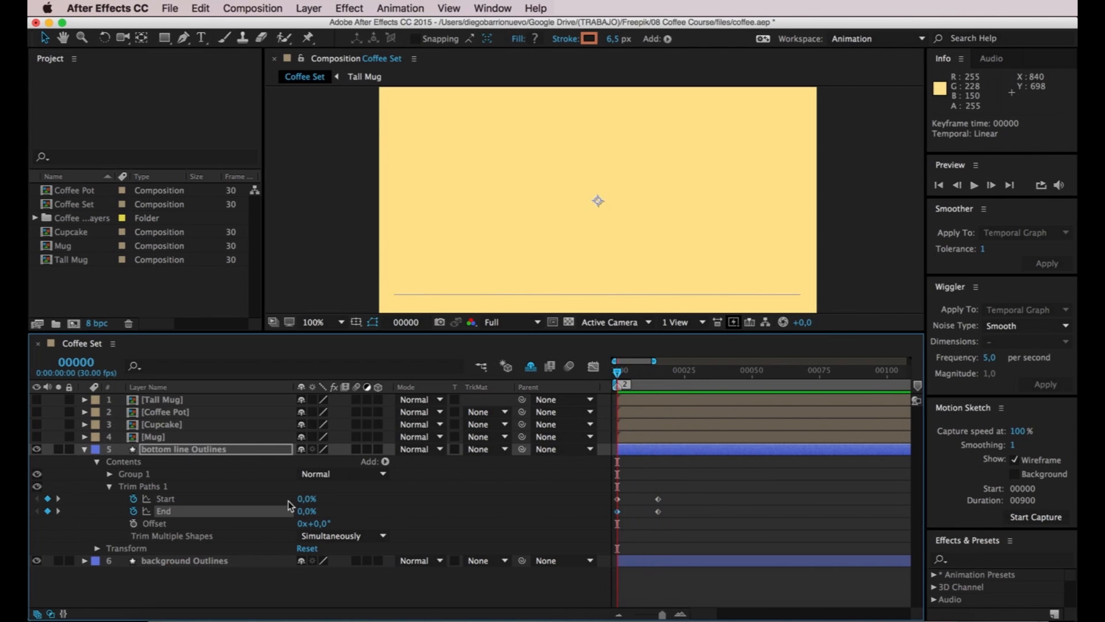
Change the bottom line's Start and End trim keyframes at frame 0 to 100% and scrub through the result
{"action": "left_click", "coordinate": [307, 499]}
{"action": "type", "text": "100"}
{"action": "key", "text": "Return"}
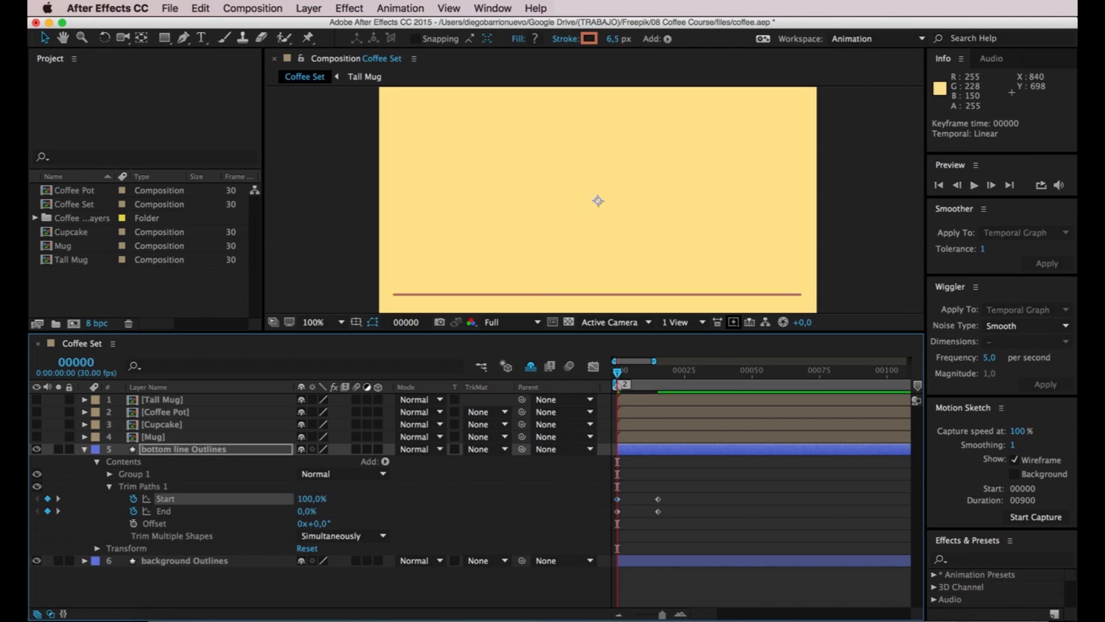
{"action": "key", "text": "F2"}
{"action": "type", "text": "100"}
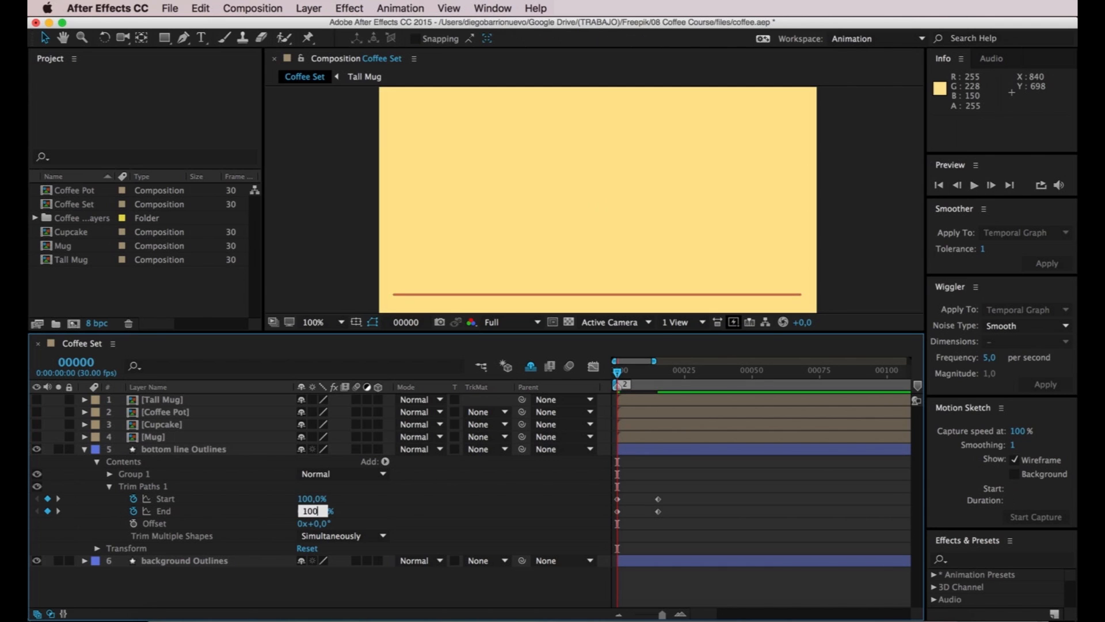
{"action": "key", "text": "Return"}
{"action": "mouse_move", "coordinate": [619, 374]}
{"action": "left_mouse_down"}
{"action": "mouse_move", "coordinate": [668, 374]}
{"action": "mouse_move", "coordinate": [605, 385]}
{"action": "mouse_move", "coordinate": [620, 374]}
{"action": "mouse_move", "coordinate": [667, 376]}
{"action": "mouse_move", "coordinate": [611, 387]}
{"action": "left_mouse_up"}
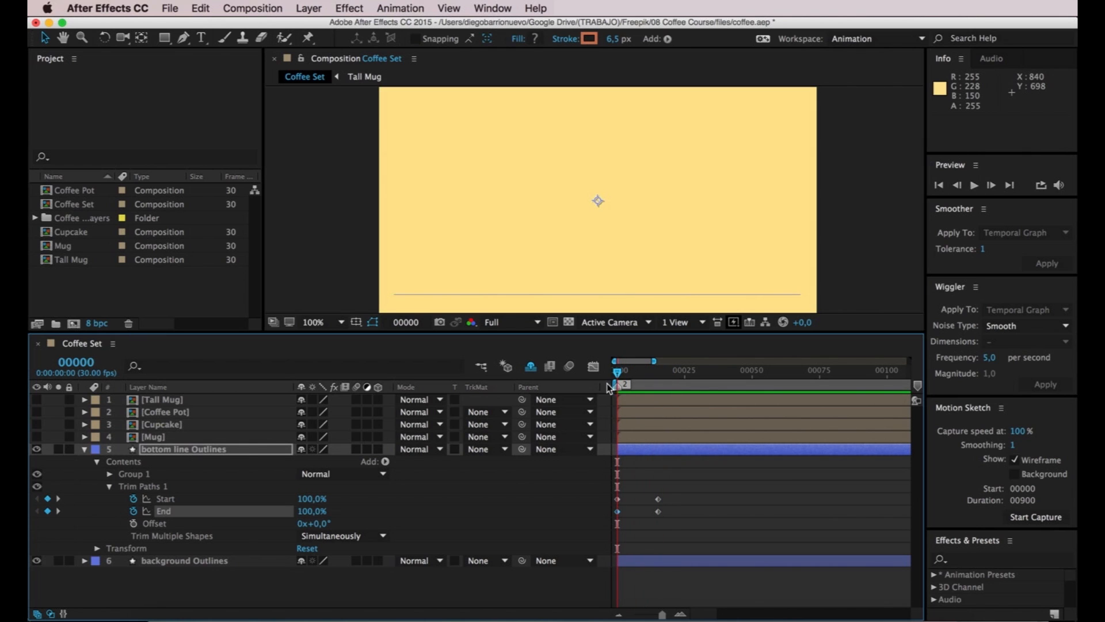
Set the frame 0 Start and End keyframes of the bottom line's Trim Paths to 0% and play the animation
{"action": "left_click", "coordinate": [617, 498]}
{"action": "left_click", "coordinate": [312, 498]}
{"action": "type", "text": "0"}
{"action": "key", "text": "Return"}
{"action": "left_click", "coordinate": [314, 512]}
{"action": "type", "text": "0"}
{"action": "key", "text": "Return"}
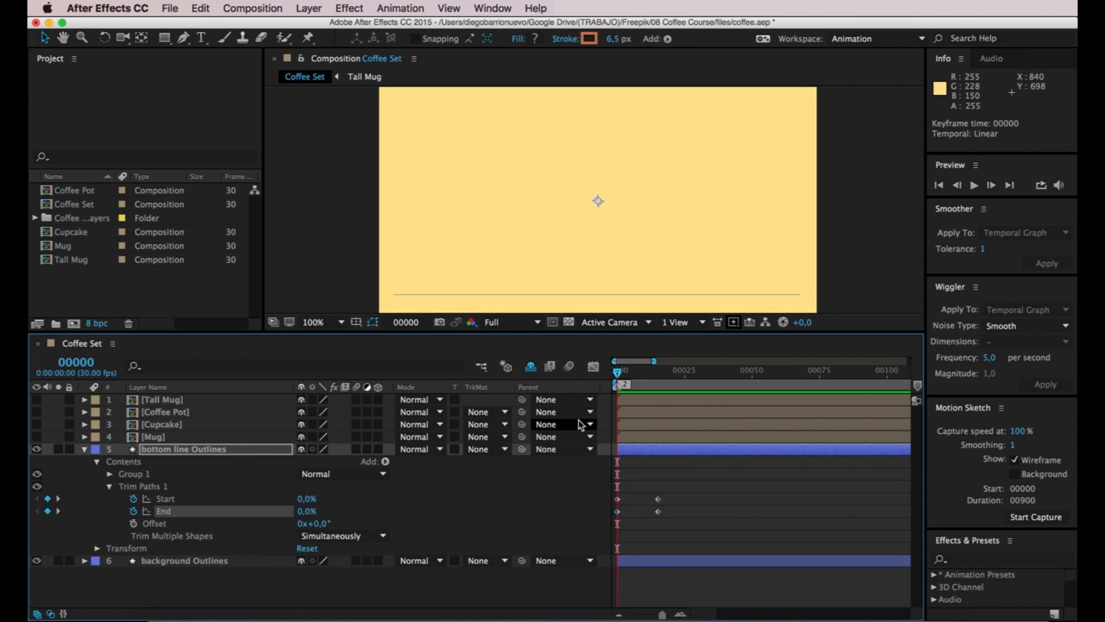
{"action": "key", "text": "space"}
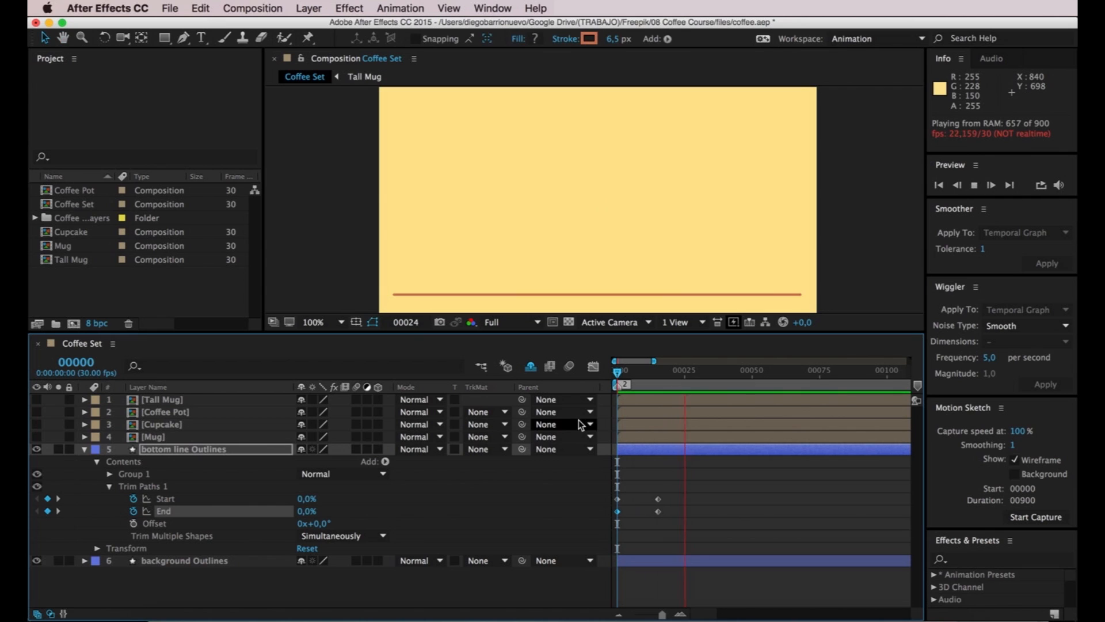
{"action": "key", "text": "space"}
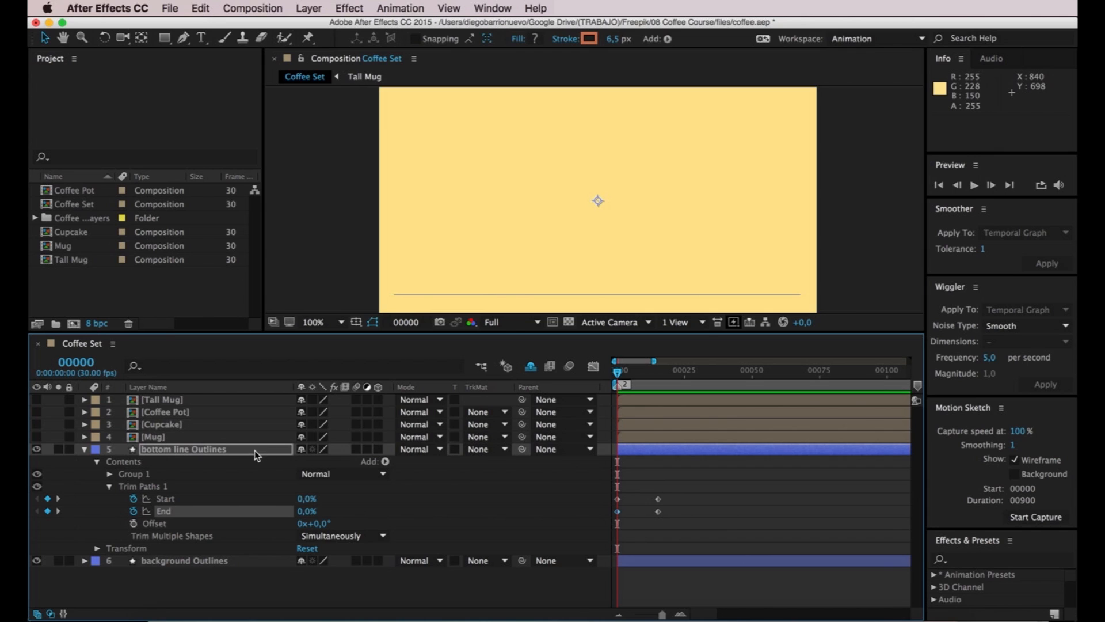
Open the Tall Mug precomposition, compare its timeline with Coffee Set's, and look over its outline layers
{"action": "left_click", "coordinate": [163, 402]}
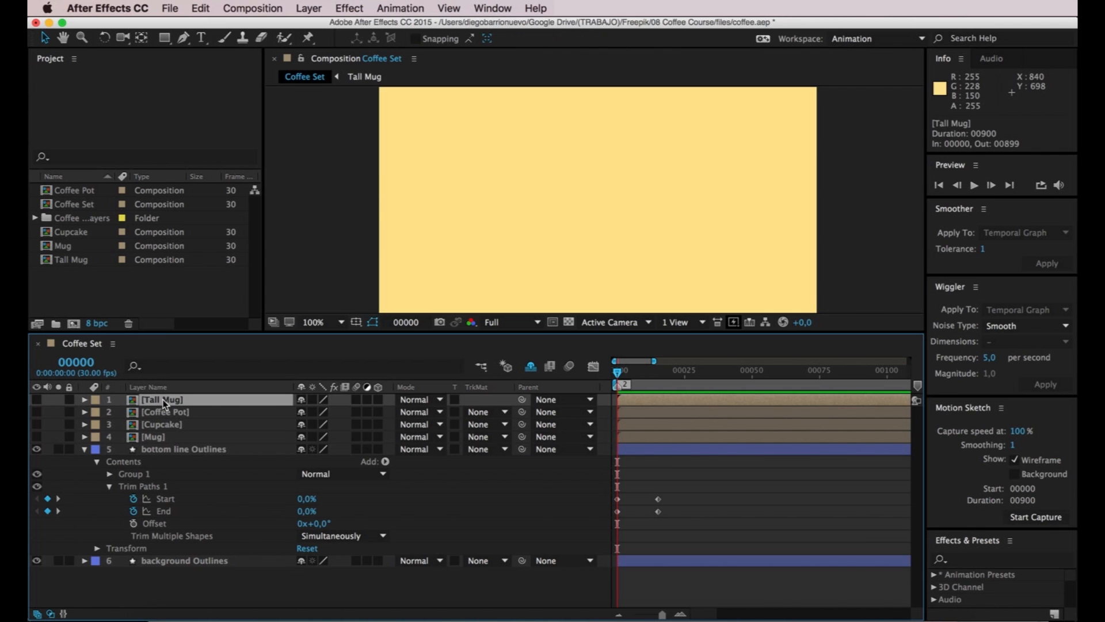
{"action": "double_click", "coordinate": [134, 404]}
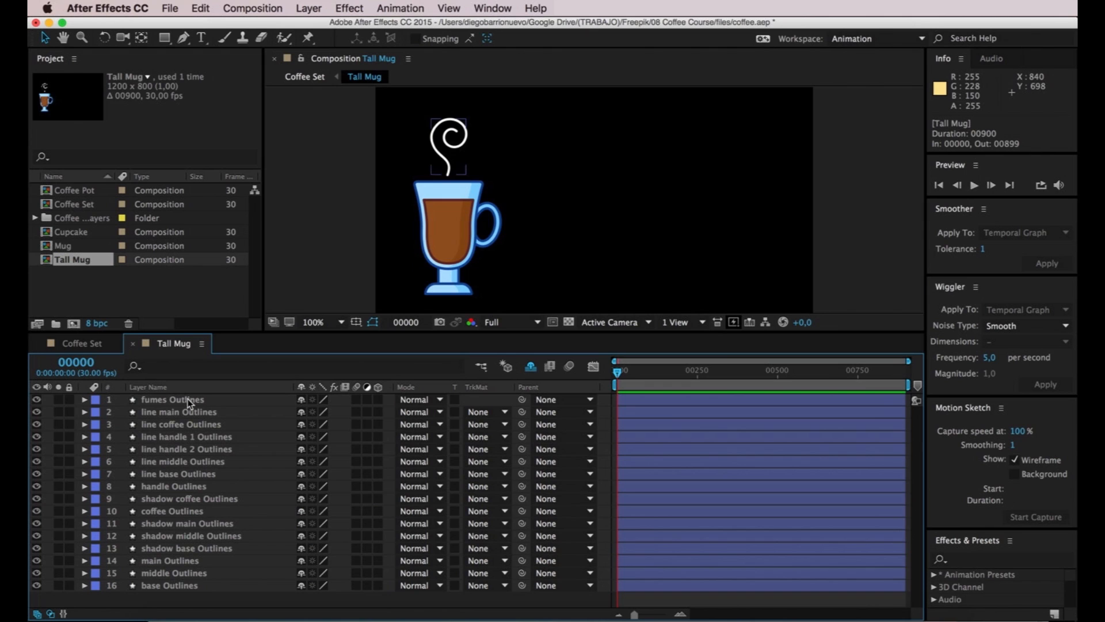
{"action": "left_click", "coordinate": [95, 347]}
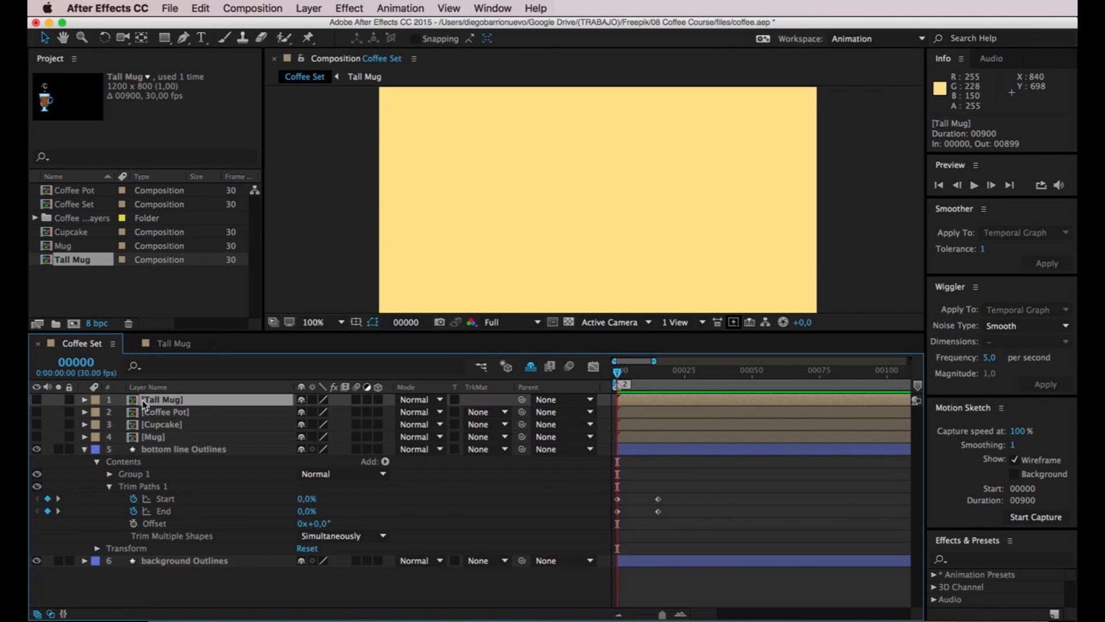
{"action": "left_click", "coordinate": [164, 347]}
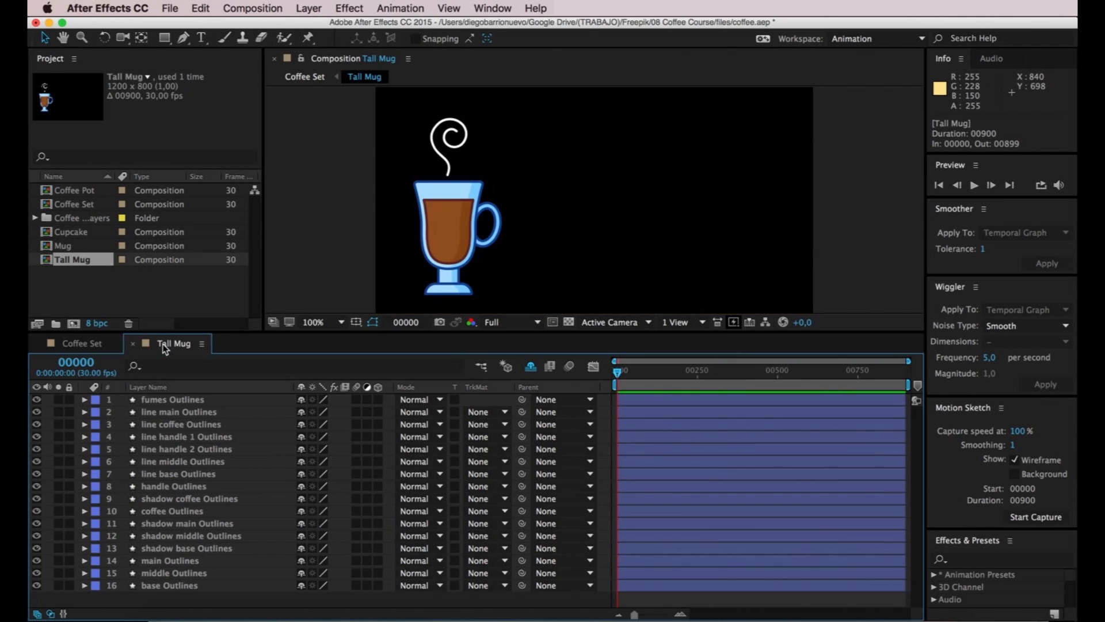
{"action": "left_click", "coordinate": [92, 348]}
{"action": "left_click", "coordinate": [168, 346]}
{"action": "left_click", "coordinate": [91, 346]}
{"action": "left_click", "coordinate": [150, 346]}
{"action": "left_click", "coordinate": [164, 403]}
{"action": "left_click", "coordinate": [167, 408]}
{"action": "left_click", "coordinate": [171, 429]}
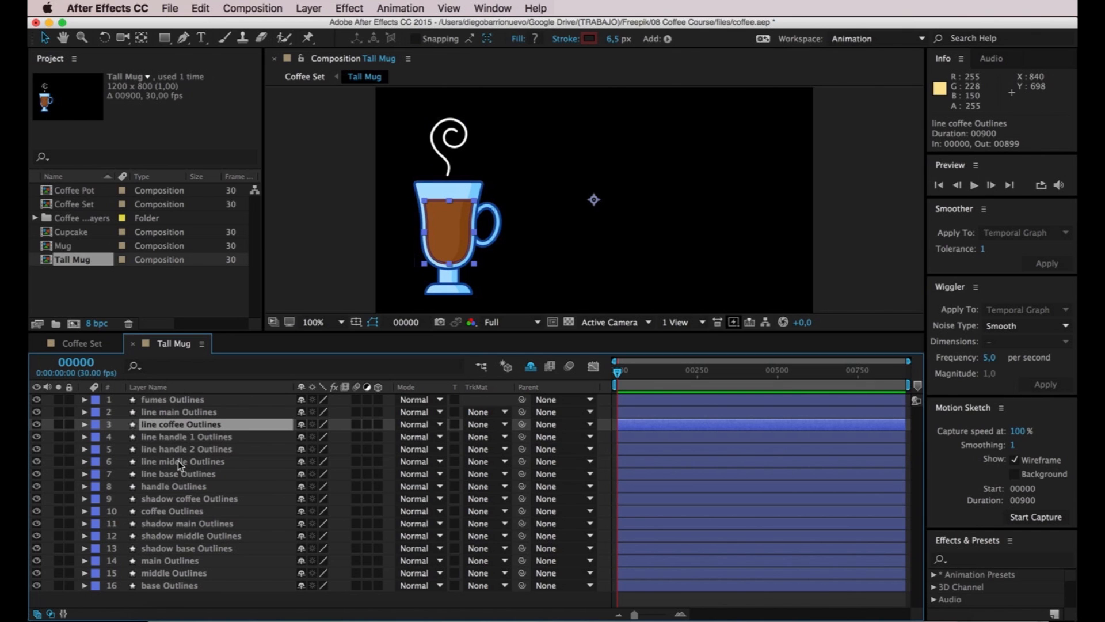
{"action": "left_click", "coordinate": [185, 592]}
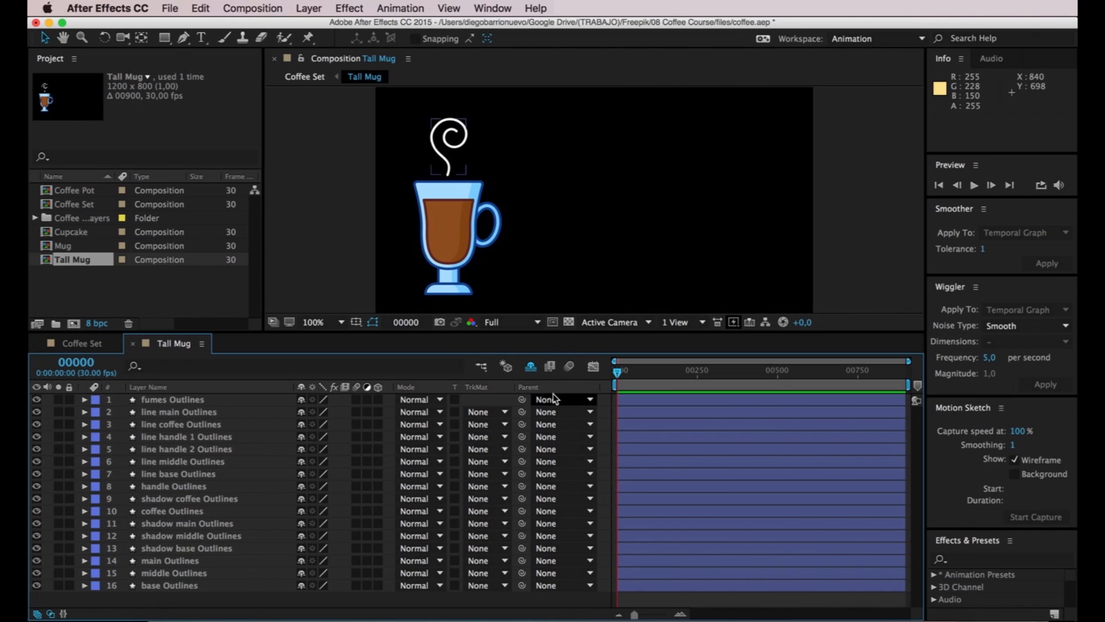
Hide the fill and shadow layers from handle Outlines through base Outlines in the Tall Mug timeline by marking them shy
{"action": "left_click", "coordinate": [532, 369]}
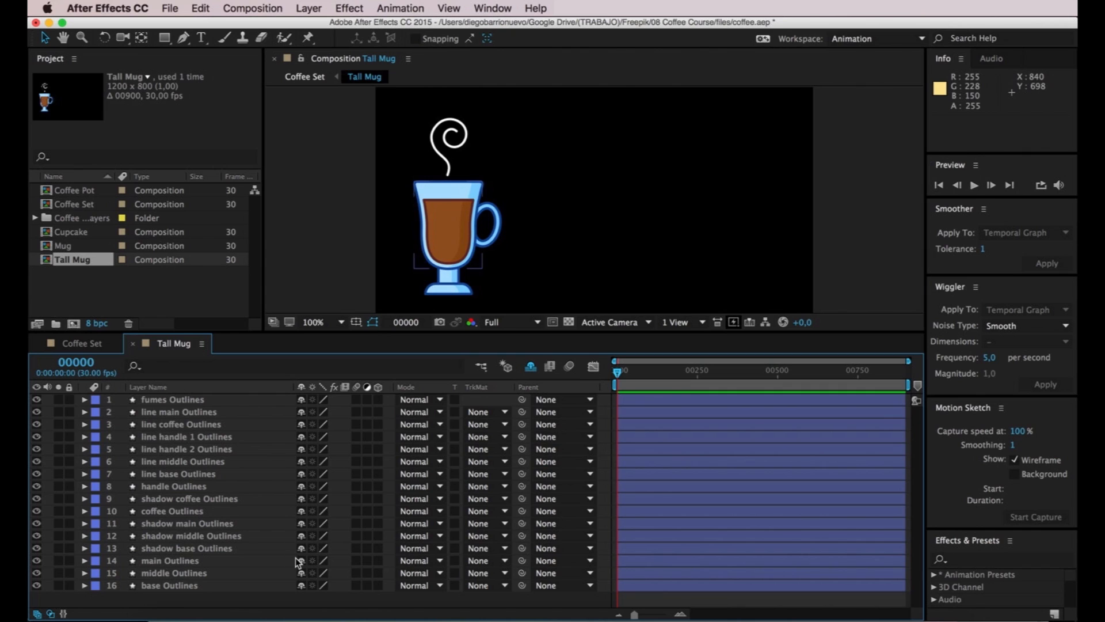
{"action": "left_click", "coordinate": [254, 487]}
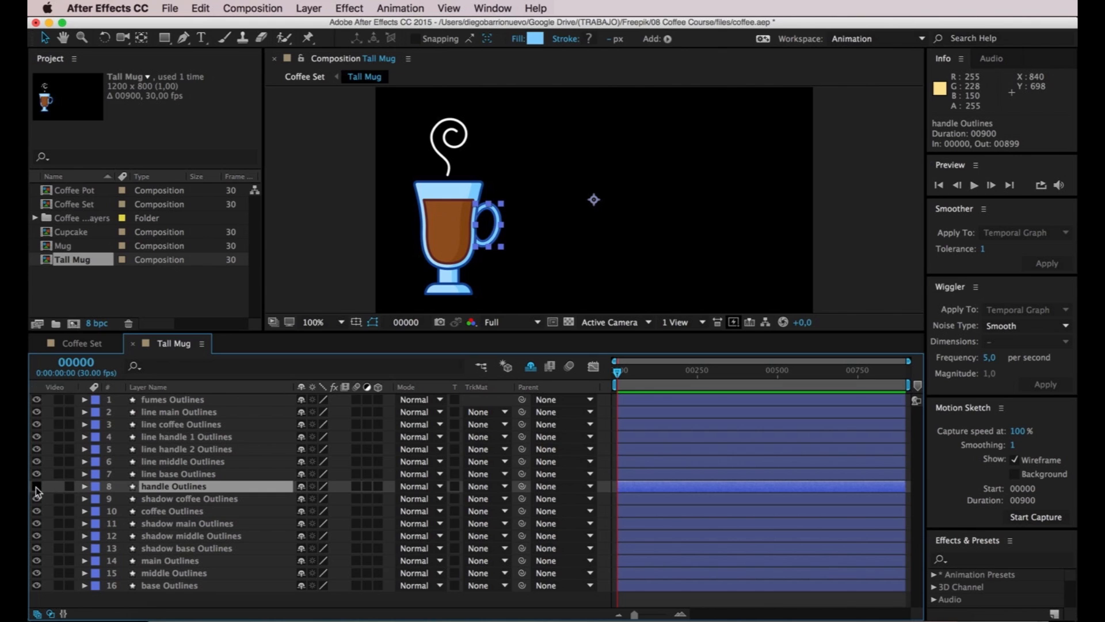
{"action": "left_click", "coordinate": [301, 485]}
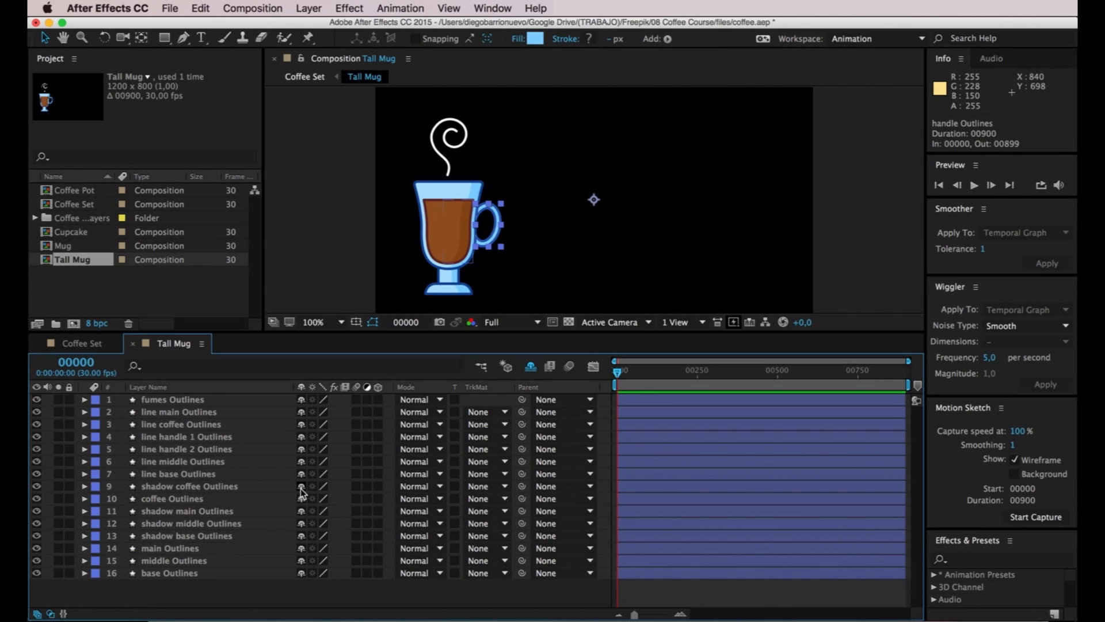
{"action": "left_click", "coordinate": [301, 485]}
{"action": "left_click", "coordinate": [301, 486]}
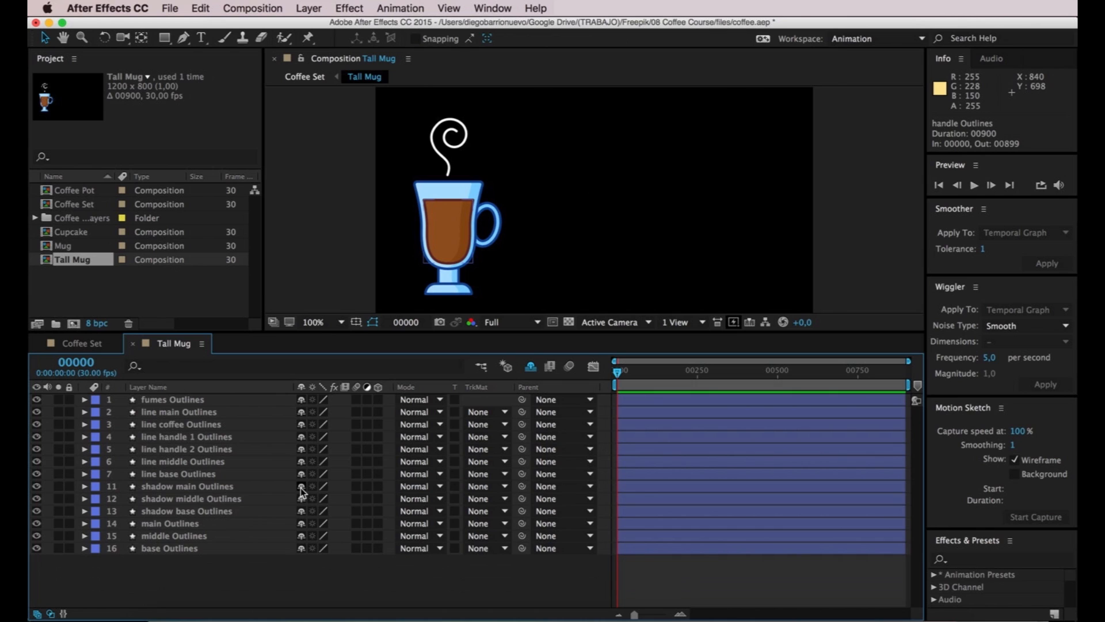
{"action": "left_click", "coordinate": [301, 486]}
{"action": "left_click", "coordinate": [301, 486]}
{"action": "left_click", "coordinate": [301, 486]}
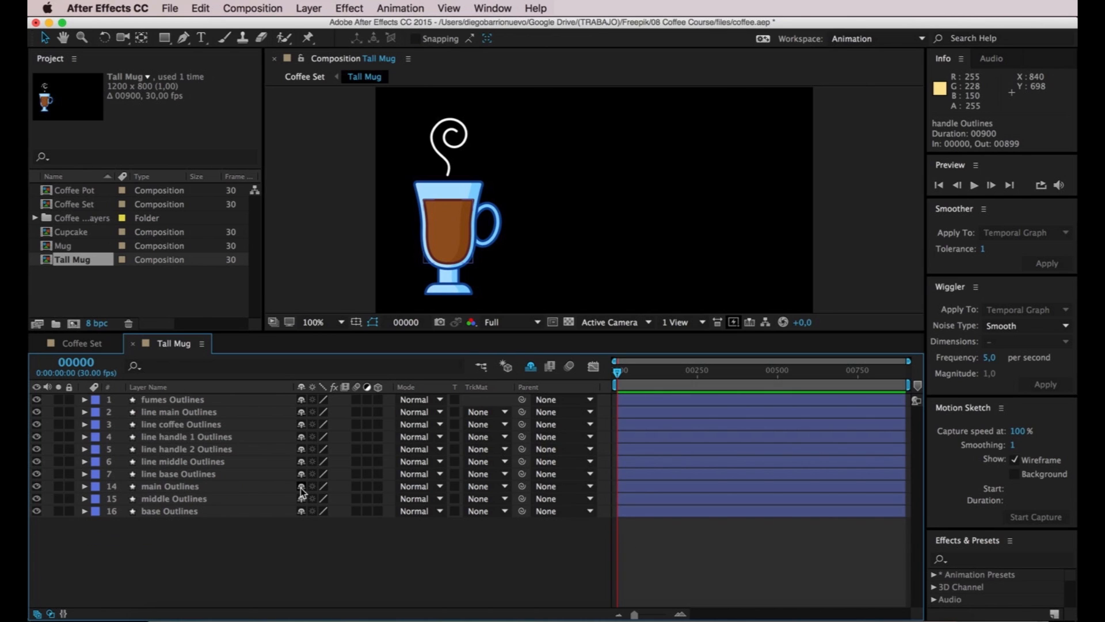
{"action": "left_click", "coordinate": [301, 486]}
{"action": "left_click", "coordinate": [301, 486]}
{"action": "left_click", "coordinate": [301, 485]}
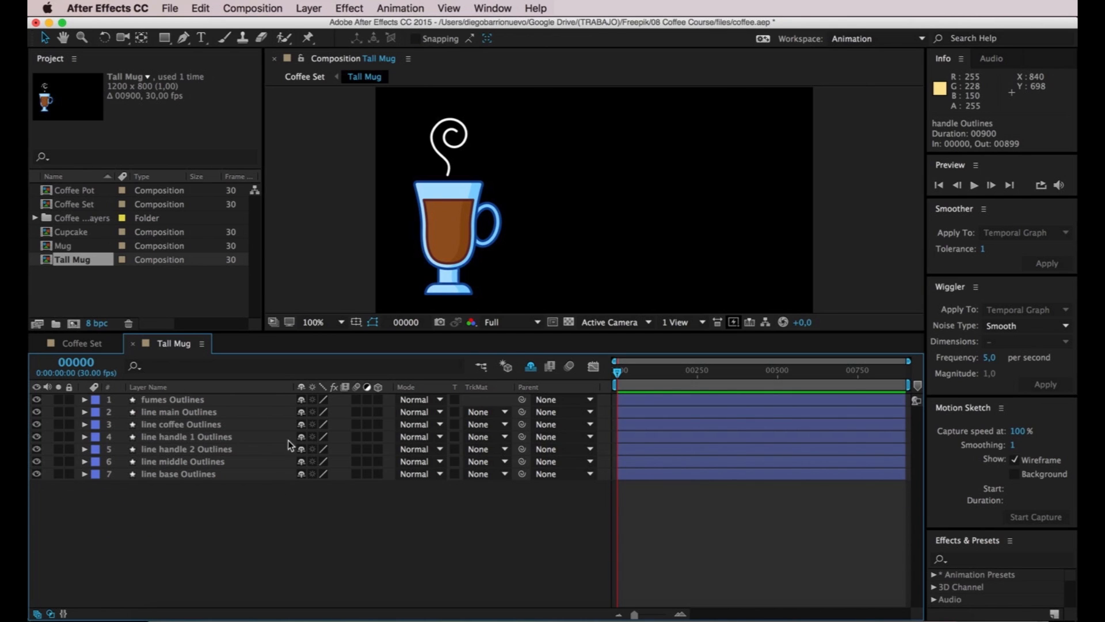
Examine which part of the mug each layer from fumes Outlines to line base Outlines draws, toggling the fumes' visibility
{"action": "left_click", "coordinate": [178, 399]}
{"action": "left_click", "coordinate": [178, 412]}
{"action": "left_click", "coordinate": [178, 426]}
{"action": "left_click", "coordinate": [178, 437]}
{"action": "left_click", "coordinate": [178, 449]}
{"action": "left_click", "coordinate": [178, 462]}
{"action": "left_click", "coordinate": [178, 473]}
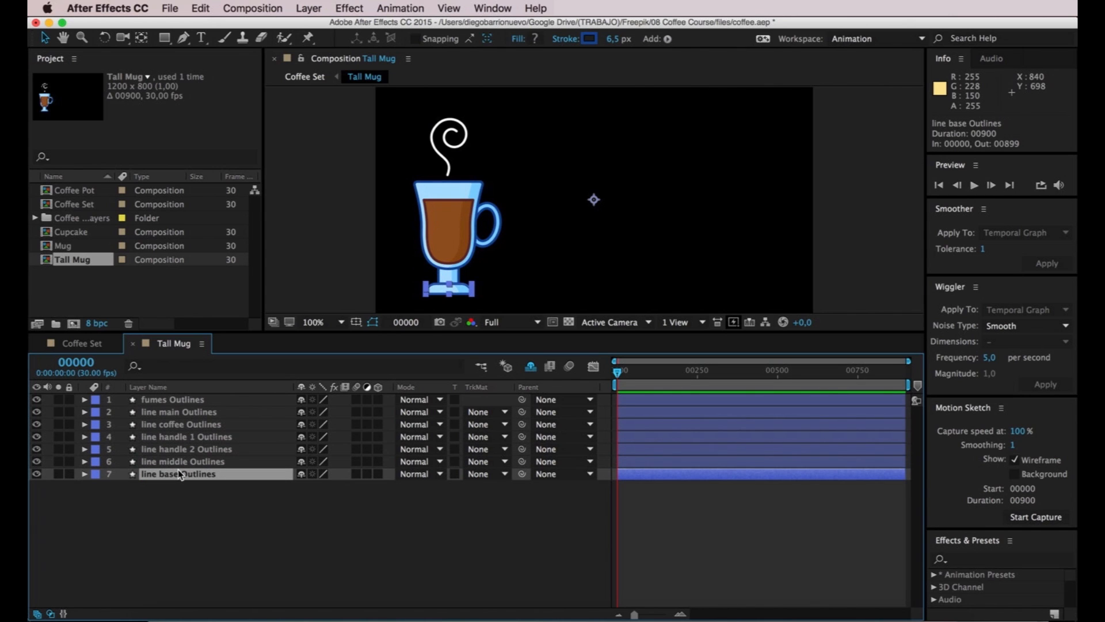
{"action": "left_click", "coordinate": [185, 493]}
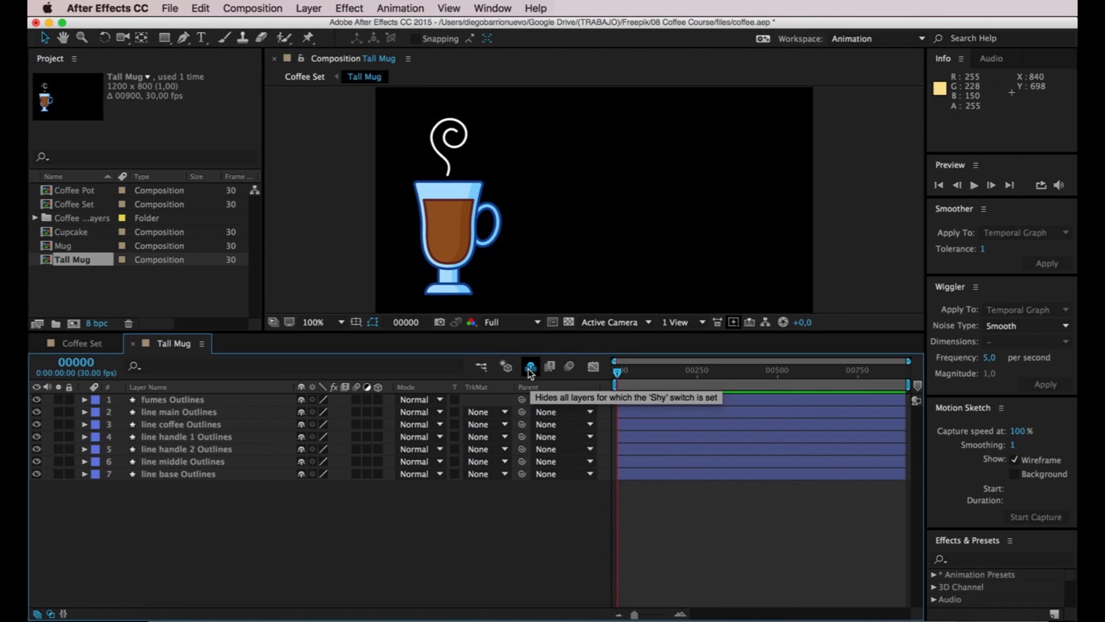
{"action": "left_click", "coordinate": [36, 400]}
{"action": "left_click", "coordinate": [36, 399]}
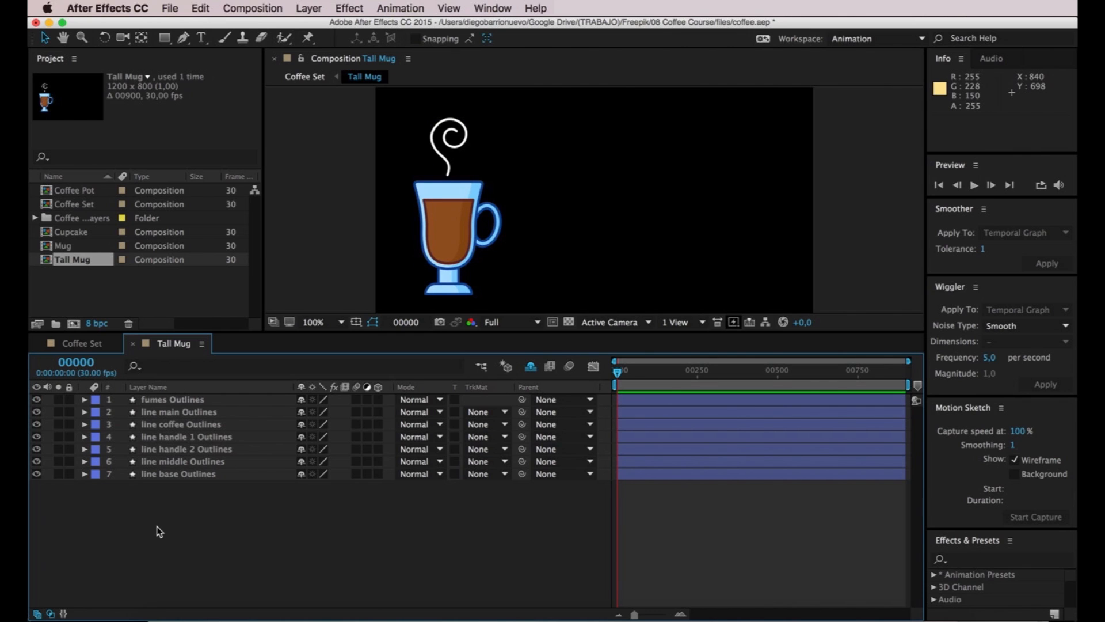
Add a Trim Paths operator to the line base Outlines layer of the Tall Mug composition
{"action": "left_click", "coordinate": [189, 473]}
{"action": "mouse_move", "coordinate": [618, 371]}
{"action": "left_mouse_down"}
{"action": "mouse_move", "coordinate": [669, 369]}
{"action": "mouse_move", "coordinate": [603, 371]}
{"action": "left_mouse_up"}
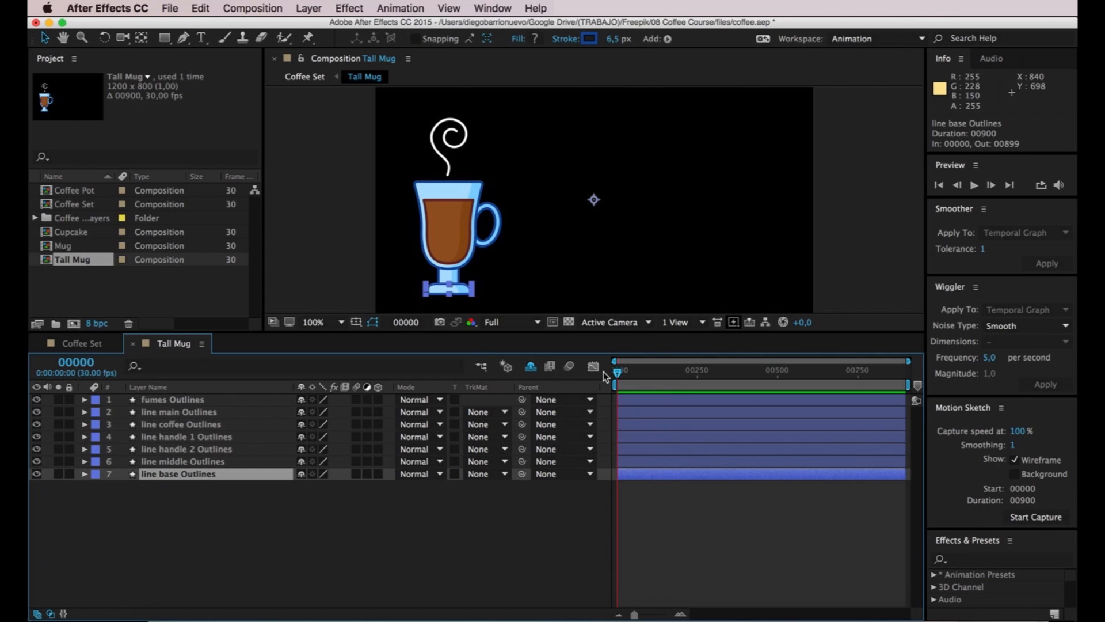
{"action": "left_click", "coordinate": [159, 519]}
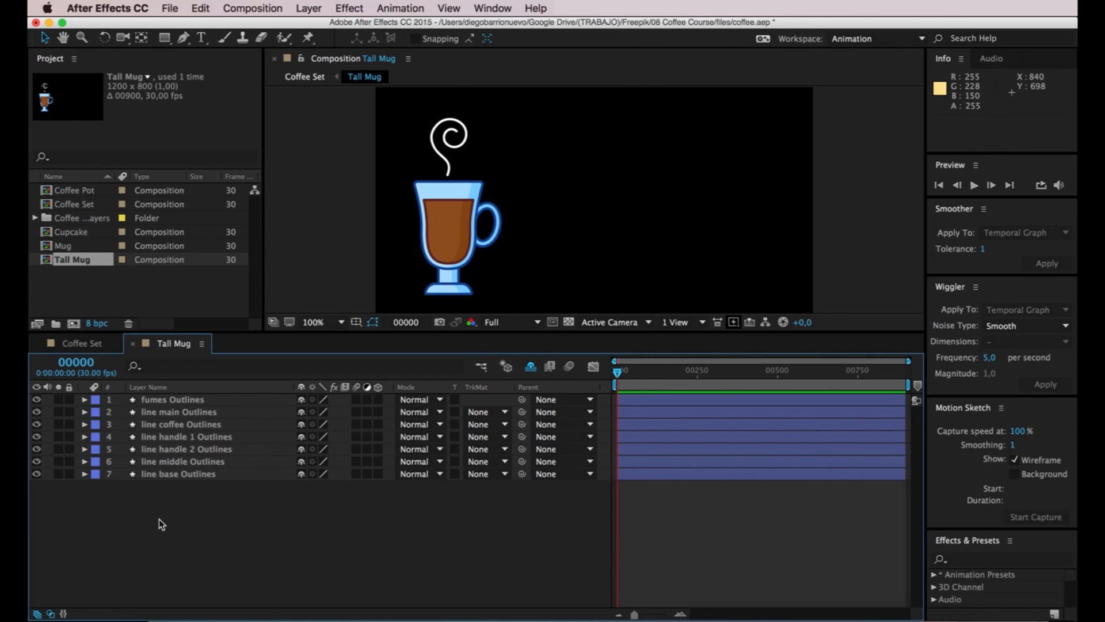
{"action": "left_click", "coordinate": [151, 474]}
{"action": "left_click", "coordinate": [84, 475]}
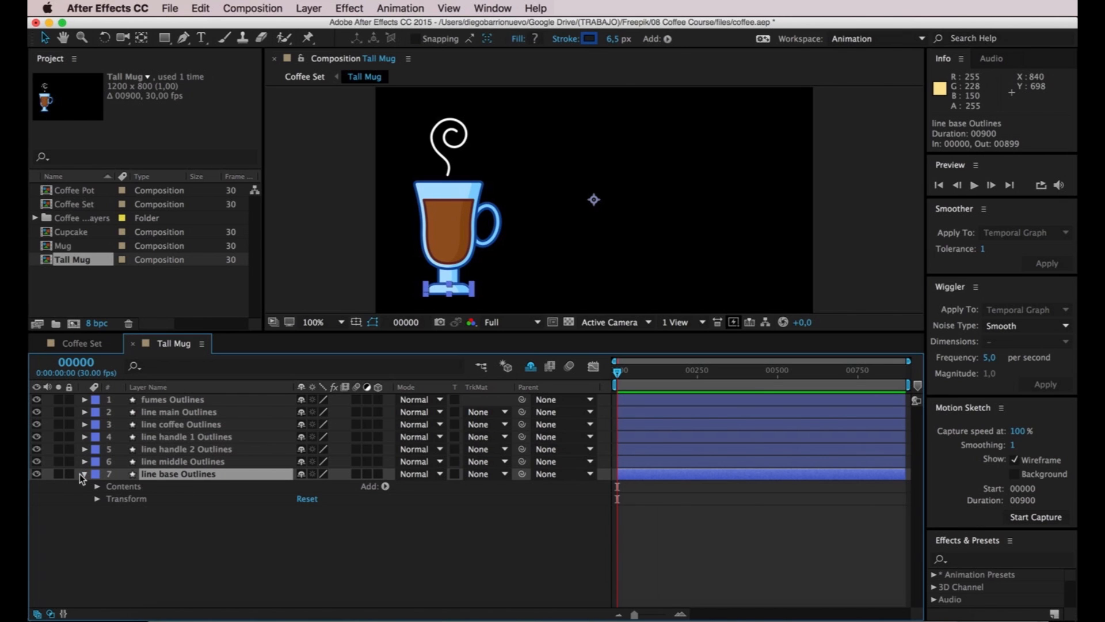
{"action": "left_click", "coordinate": [385, 487]}
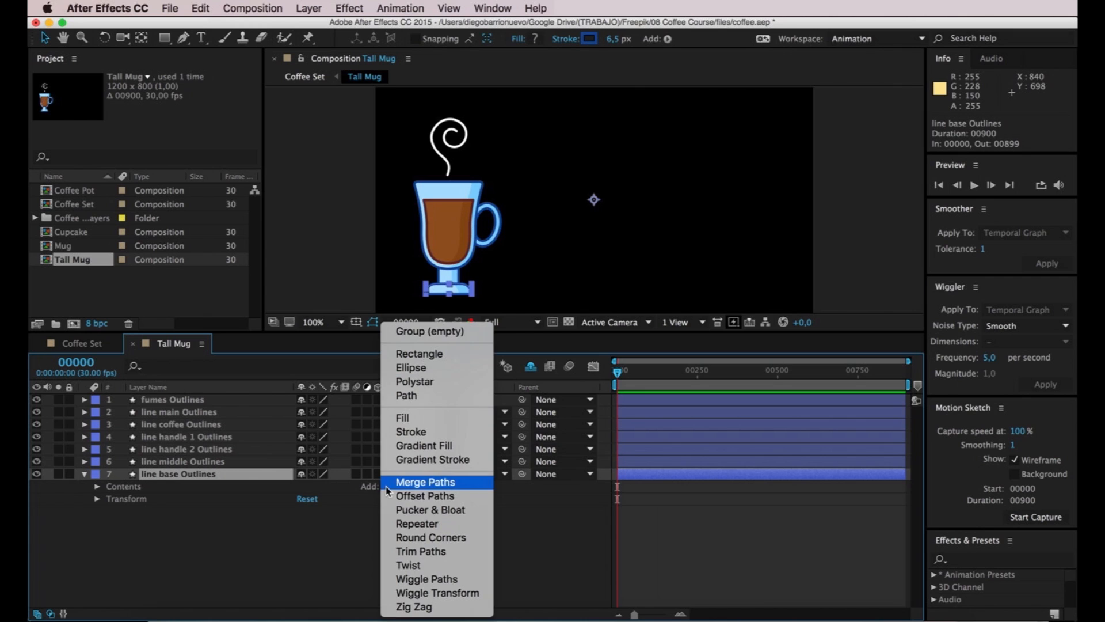
{"action": "left_click", "coordinate": [404, 551]}
Start keyframing the trim Start and End of line base Outlines at frame 0
{"action": "left_click", "coordinate": [110, 511]}
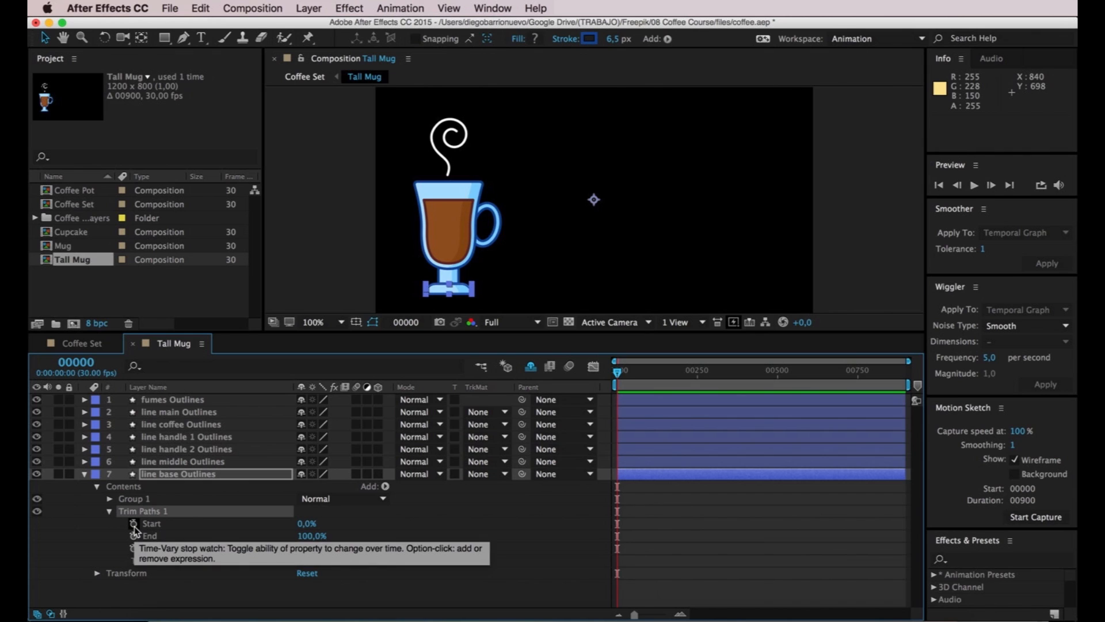
{"action": "left_click", "coordinate": [133, 524]}
{"action": "left_click", "coordinate": [134, 537]}
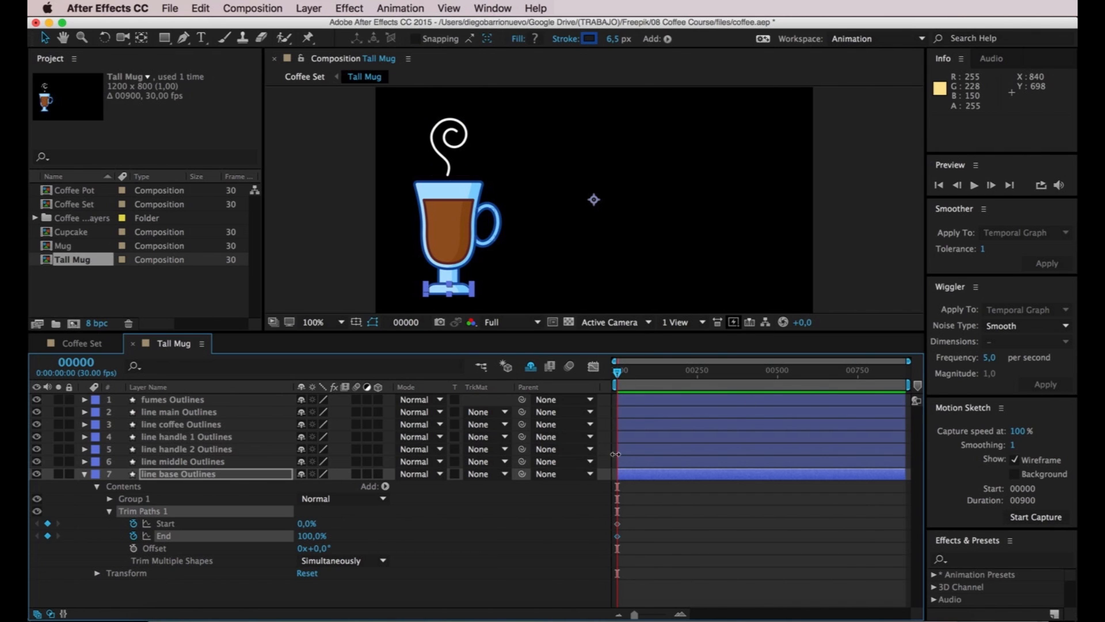
Add keyframes at frame 10 holding the base line's trim Start at 0% and End at 100%
{"action": "mouse_move", "coordinate": [622, 373]}
{"action": "left_mouse_down"}
{"action": "mouse_move", "coordinate": [653, 375]}
{"action": "mouse_move", "coordinate": [625, 379]}
{"action": "left_mouse_up"}
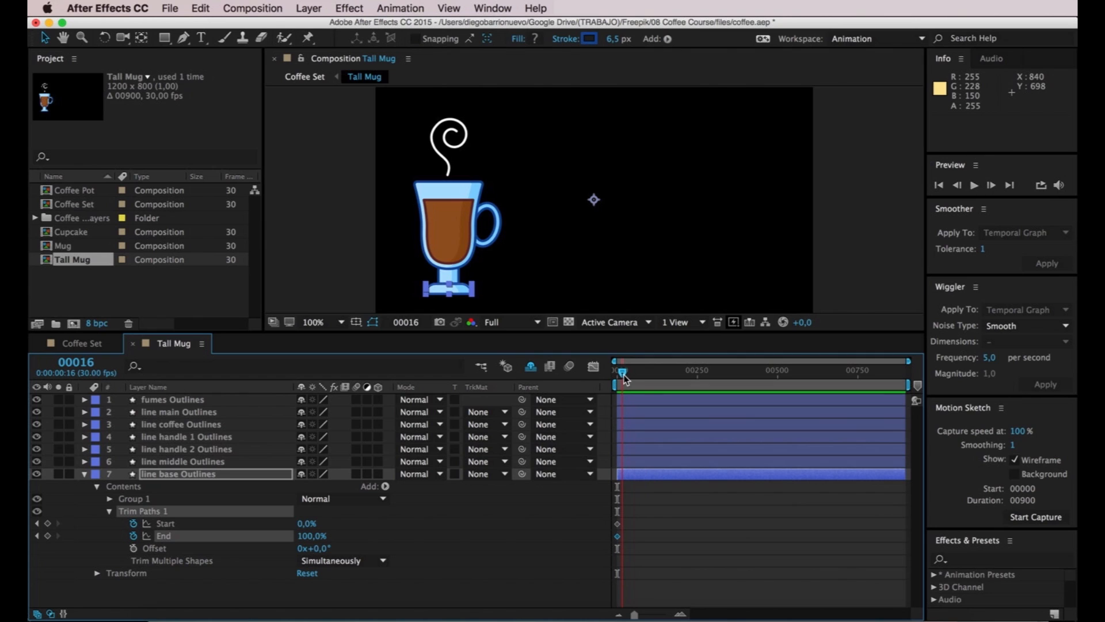
{"action": "left_click_drag", "start_coordinate": [625, 378], "coordinate": [622, 378]}
{"action": "key", "text": "Right"}
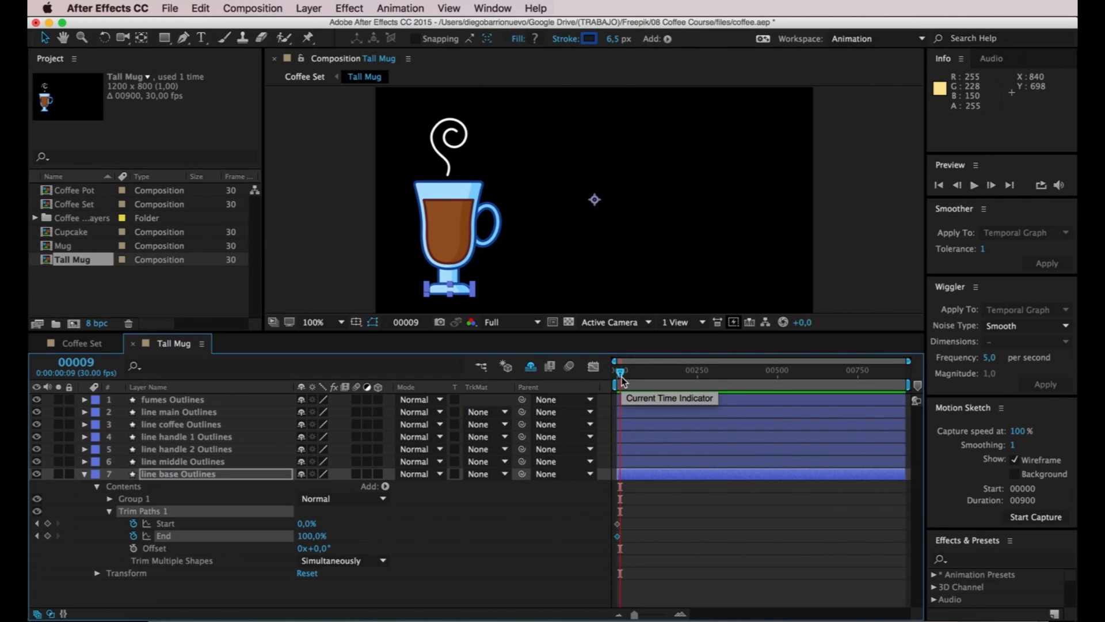
{"action": "key", "text": "super+z"}
{"action": "left_click_drag", "start_coordinate": [621, 378], "coordinate": [622, 378]}
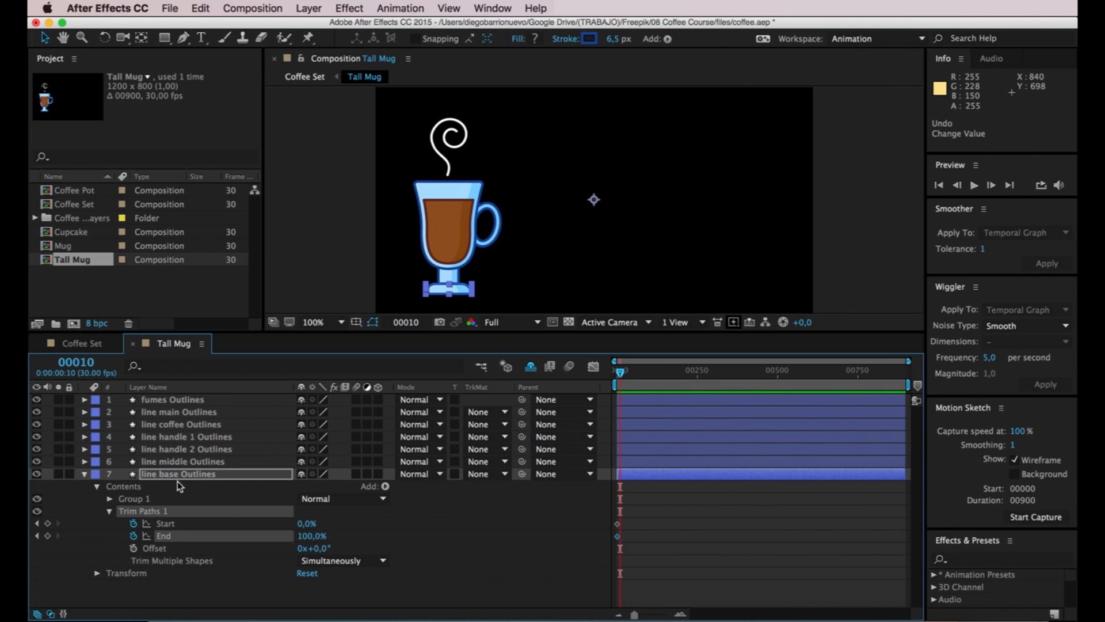
{"action": "left_click", "coordinate": [47, 524]}
{"action": "left_click", "coordinate": [47, 535]}
{"action": "scroll", "coordinate": [619, 536], "scroll_direction": "up", "scroll_amount": 5}
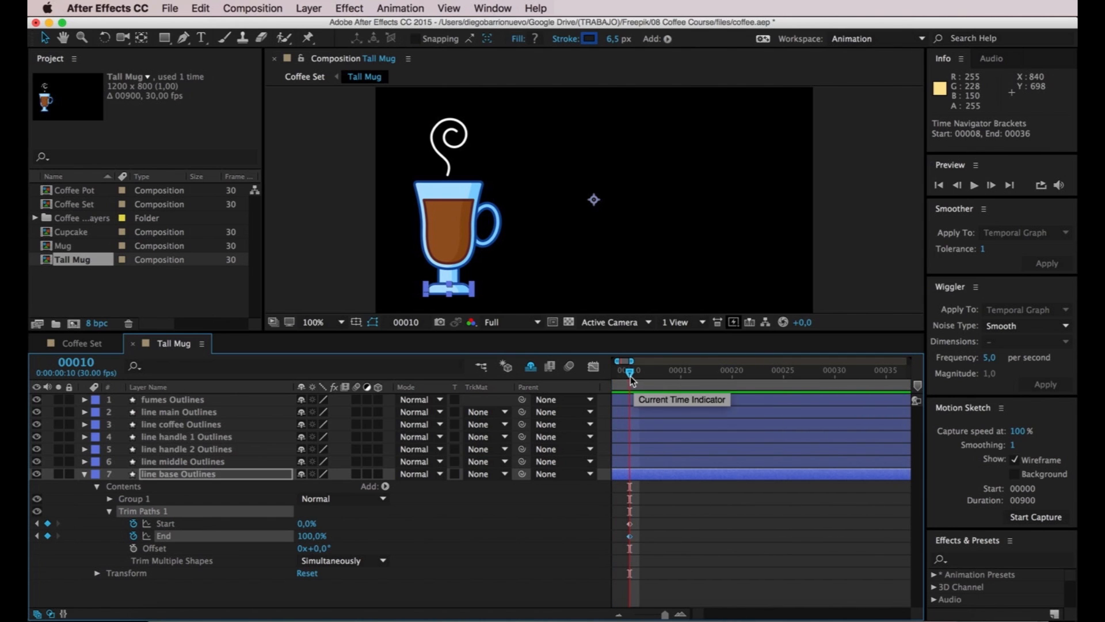
Set the base line's trim Start and End to 50% at frame 0
{"action": "left_click_drag", "start_coordinate": [631, 376], "coordinate": [593, 384]}
{"action": "scroll", "coordinate": [678, 489], "scroll_direction": "up", "scroll_amount": 2}
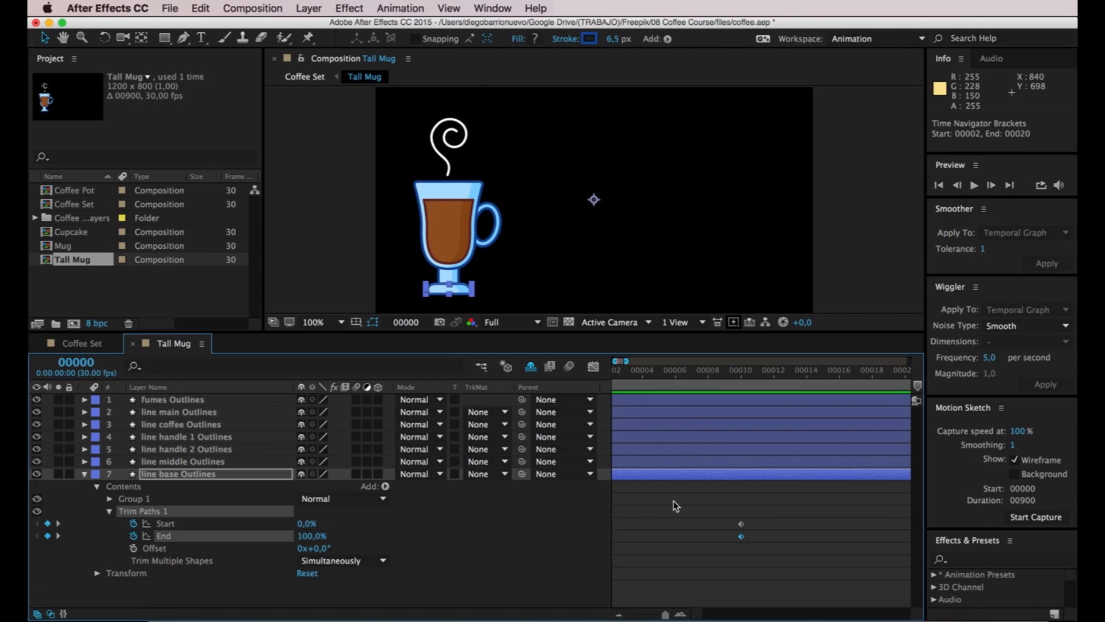
{"action": "left_click_drag", "start_coordinate": [658, 378], "coordinate": [582, 378]}
{"action": "scroll", "coordinate": [688, 465], "scroll_direction": "down", "scroll_amount": 2}
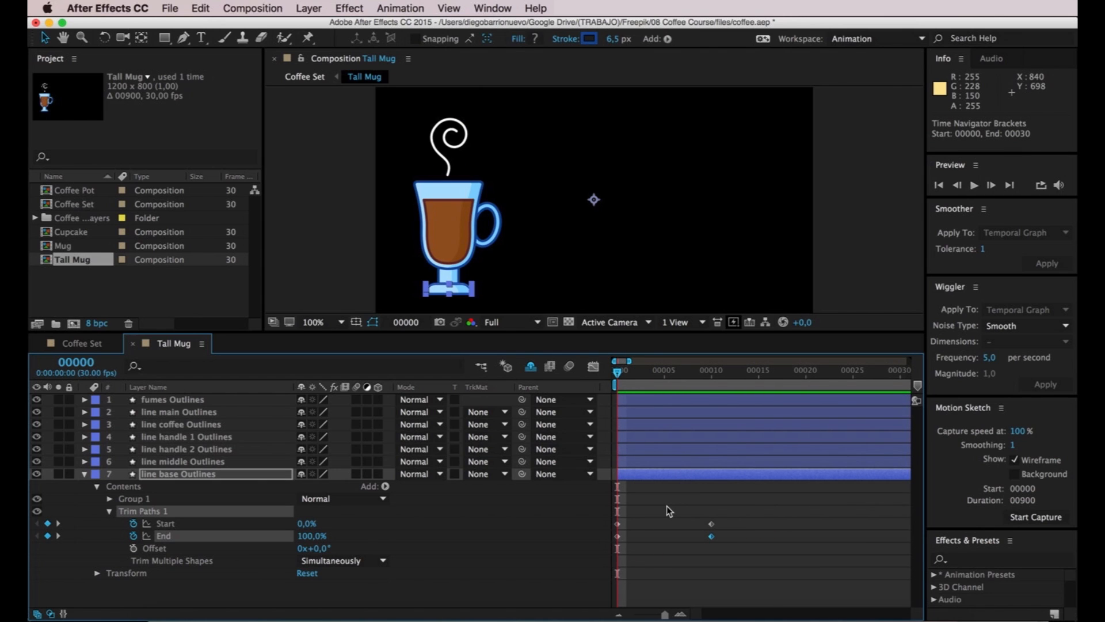
{"action": "left_click_drag", "start_coordinate": [620, 376], "coordinate": [630, 403]}
{"action": "left_click", "coordinate": [617, 524]}
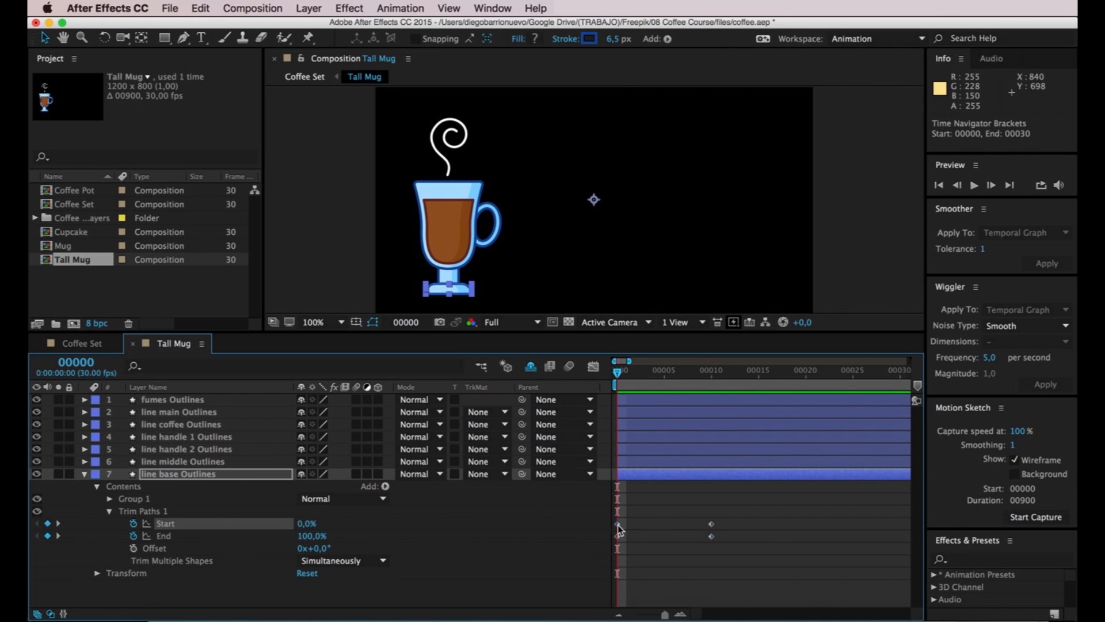
{"action": "left_click", "coordinate": [304, 524]}
{"action": "type", "text": "50"}
{"action": "key", "text": "Return"}
{"action": "left_click", "coordinate": [311, 535]}
{"action": "type", "text": "50"}
{"action": "key", "text": "Return"}
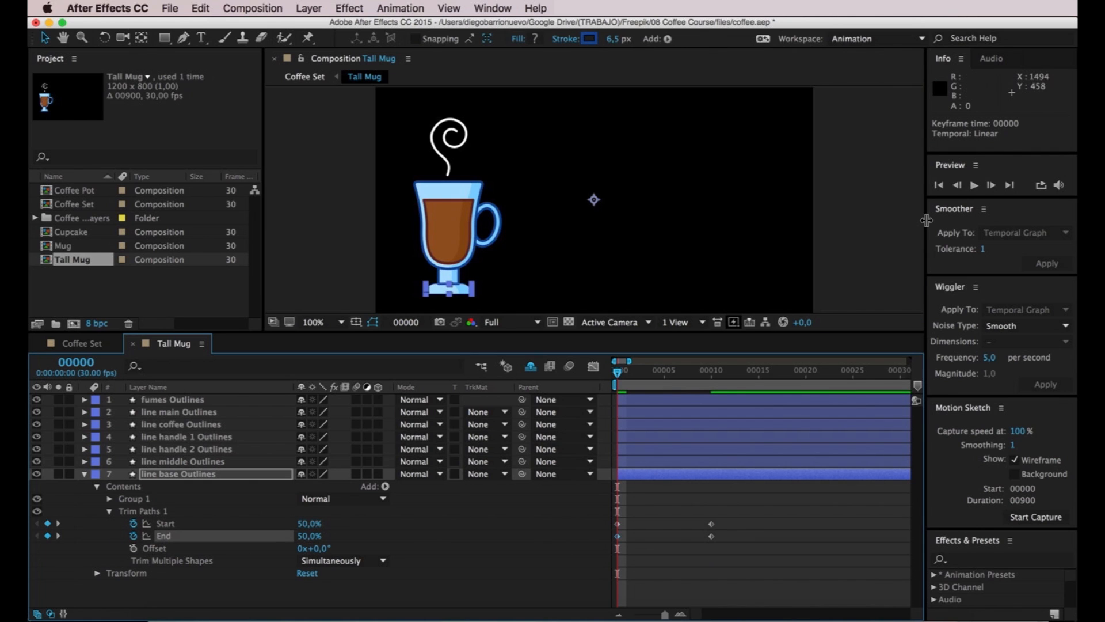
Examine up close at 400% where the mug's base line starts drawing over the first frames
{"action": "left_click", "coordinate": [856, 247]}
{"action": "scroll", "coordinate": [476, 267], "scroll_direction": "up", "scroll_amount": 1}
{"action": "left_click_drag", "start_coordinate": [451, 270], "coordinate": [613, 139]}
{"action": "left_click_drag", "start_coordinate": [546, 233], "coordinate": [616, 209]}
{"action": "scroll", "coordinate": [613, 210], "scroll_direction": "up", "scroll_amount": 1}
{"action": "left_click_drag", "start_coordinate": [528, 230], "coordinate": [662, 216]}
{"action": "left_click", "coordinate": [618, 375]}
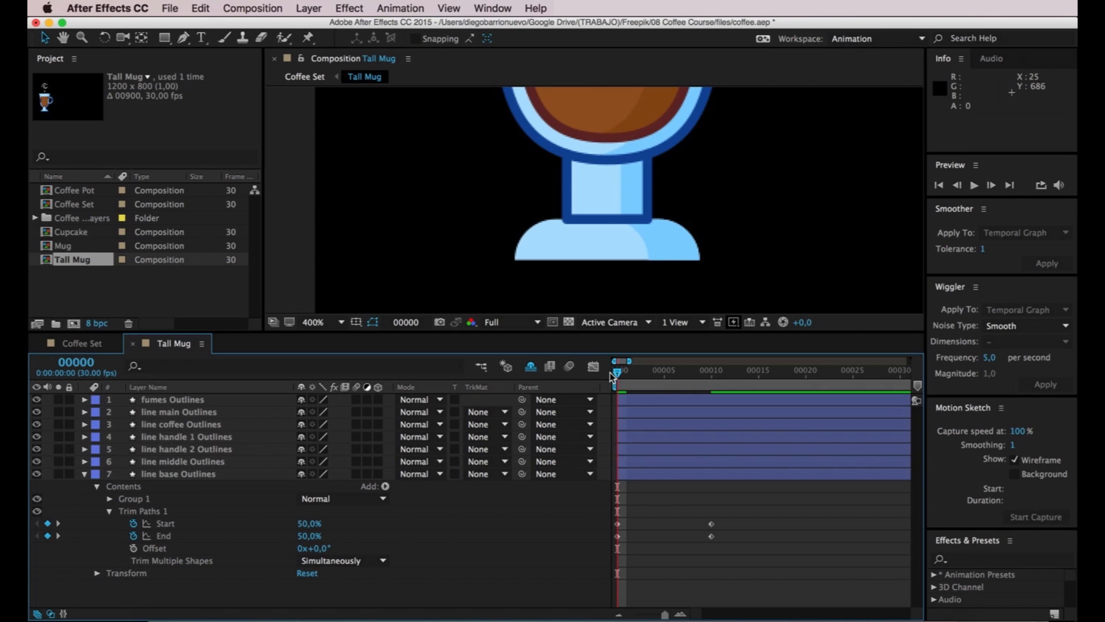
{"action": "key", "text": "space"}
{"action": "key", "text": "space"}
{"action": "key", "text": "Page_Down"}
{"action": "mouse_move", "coordinate": [609, 373]}
{"action": "left_mouse_down"}
{"action": "mouse_move", "coordinate": [649, 379]}
{"action": "mouse_move", "coordinate": [609, 380]}
{"action": "left_mouse_up"}
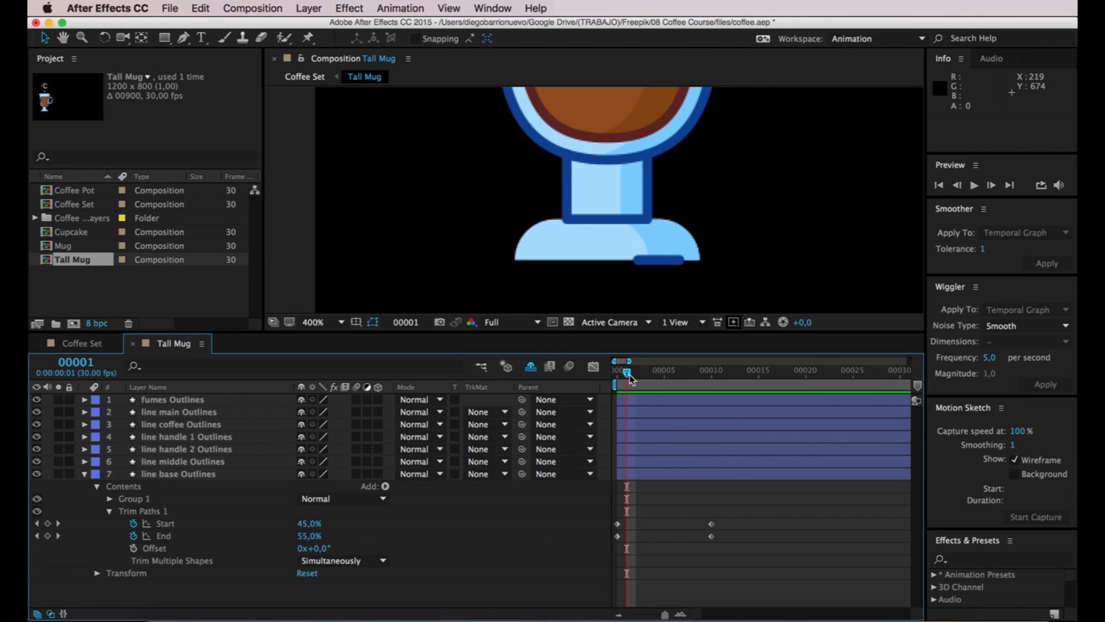
{"action": "left_click_drag", "start_coordinate": [629, 377], "coordinate": [617, 378]}
{"action": "left_click", "coordinate": [628, 373]}
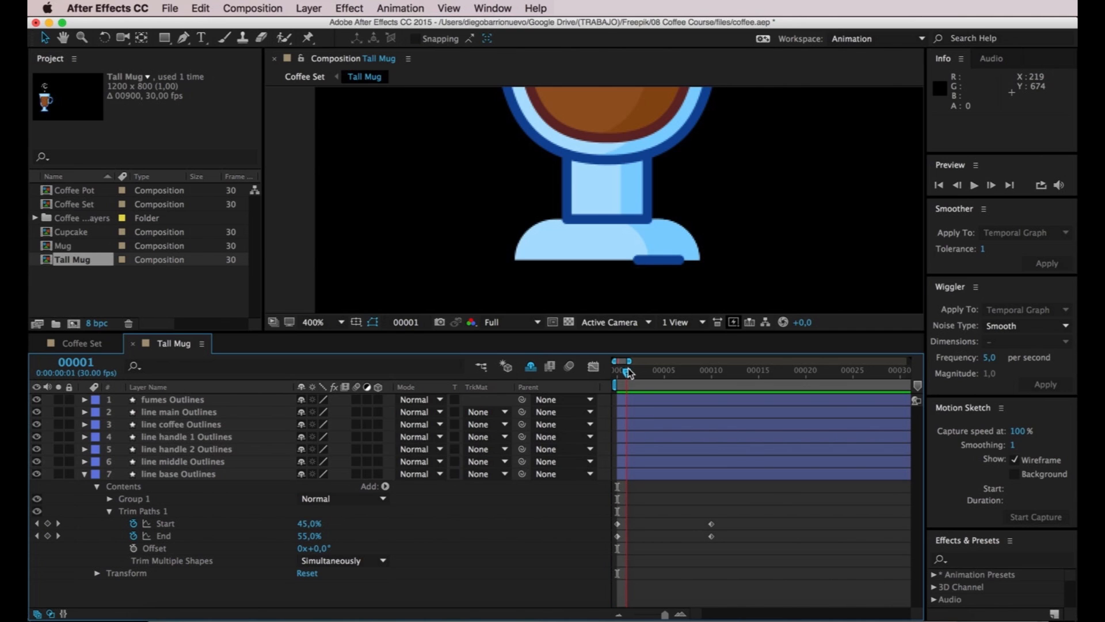
Set the base line's trim Start and End to 60% at frame 0 and check the opening frames
{"action": "left_click_drag", "start_coordinate": [629, 373], "coordinate": [617, 374]}
{"action": "left_click", "coordinate": [618, 524]}
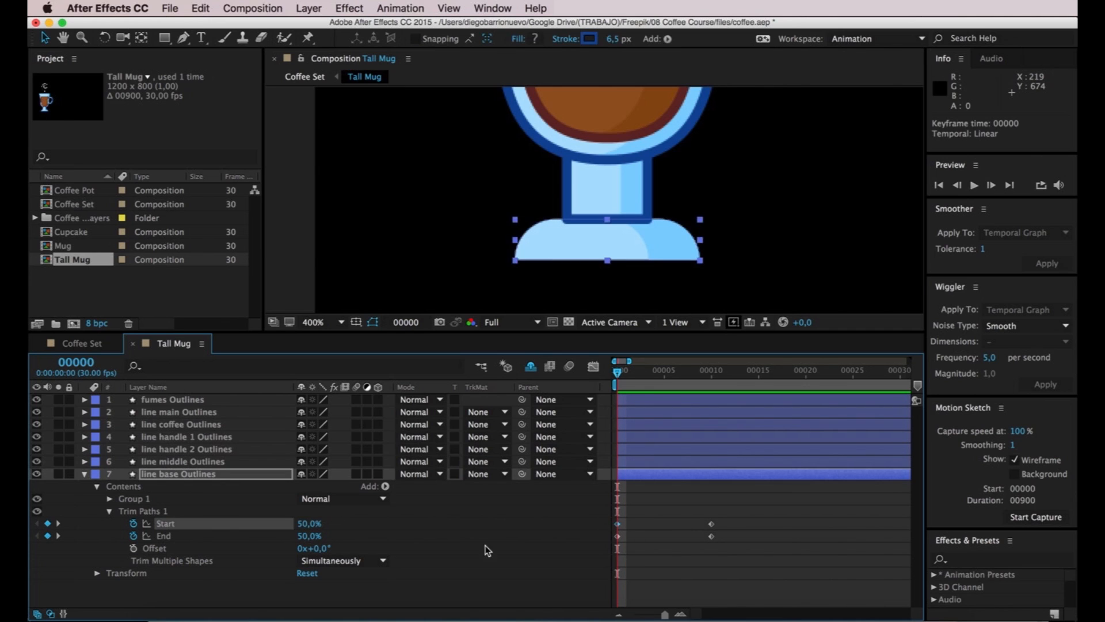
{"action": "left_click", "coordinate": [308, 525]}
{"action": "type", "text": "60"}
{"action": "key", "text": "Return"}
{"action": "left_click", "coordinate": [305, 536]}
{"action": "type", "text": "60"}
{"action": "key", "text": "Return"}
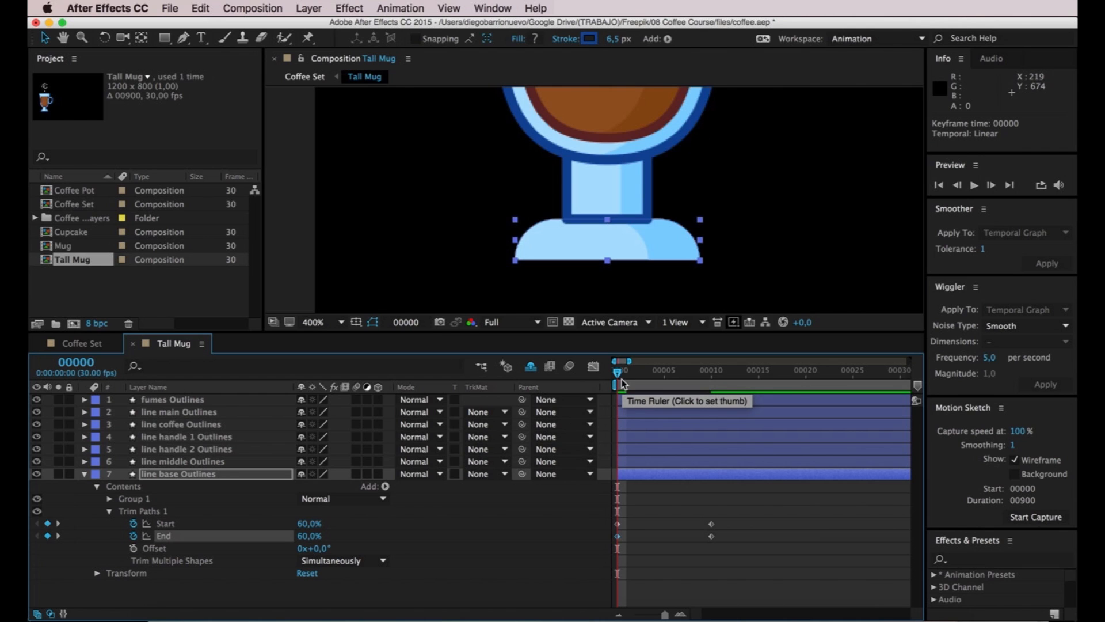
{"action": "mouse_move", "coordinate": [623, 370]}
{"action": "left_mouse_down"}
{"action": "mouse_move", "coordinate": [643, 371]}
{"action": "mouse_move", "coordinate": [618, 375]}
{"action": "left_mouse_up"}
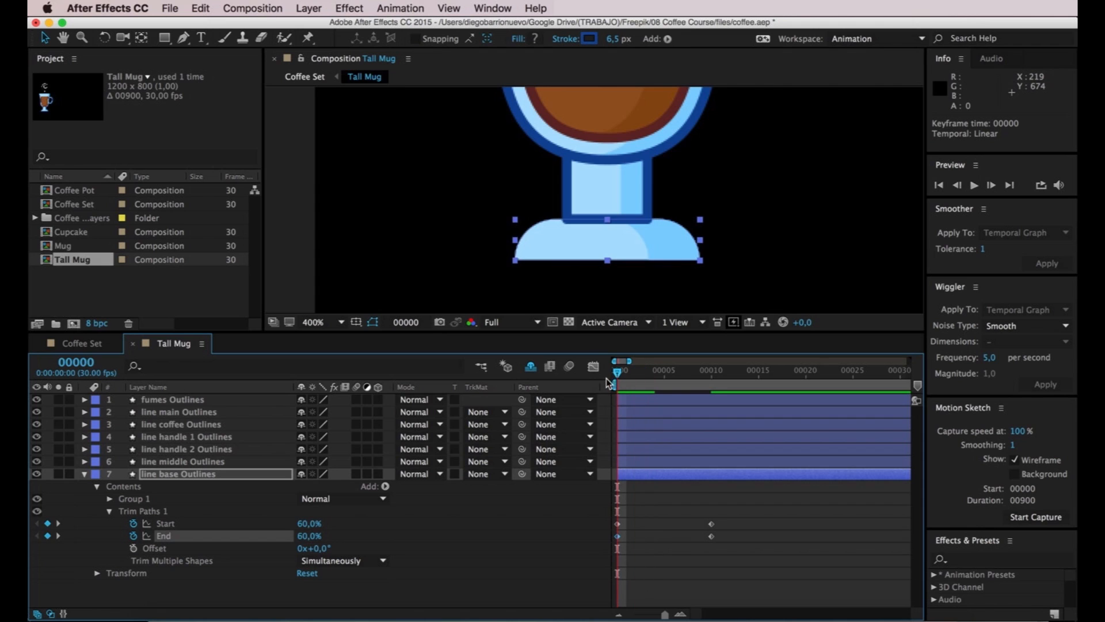
Set the base line's trim Start and End to 65% at frame 0 and check where the line begins
{"action": "left_click", "coordinate": [302, 524]}
{"action": "type", "text": "65"}
{"action": "key", "text": "Return"}
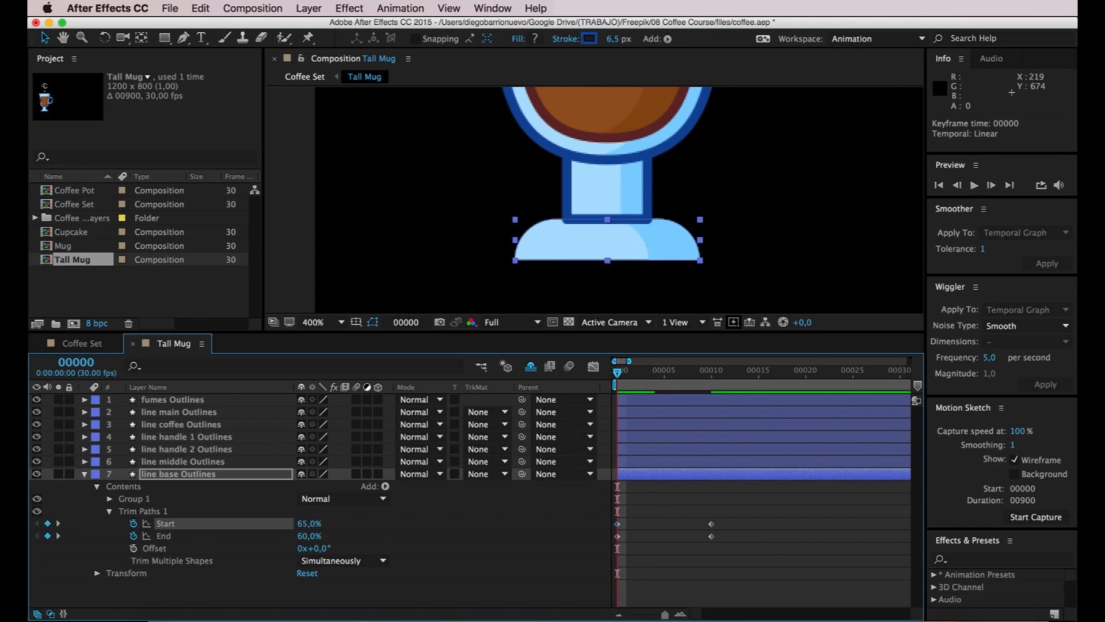
{"action": "left_click", "coordinate": [306, 536]}
{"action": "type", "text": "65"}
{"action": "key", "text": "Return"}
{"action": "left_click", "coordinate": [626, 373]}
{"action": "left_click_drag", "start_coordinate": [626, 373], "coordinate": [609, 372]}
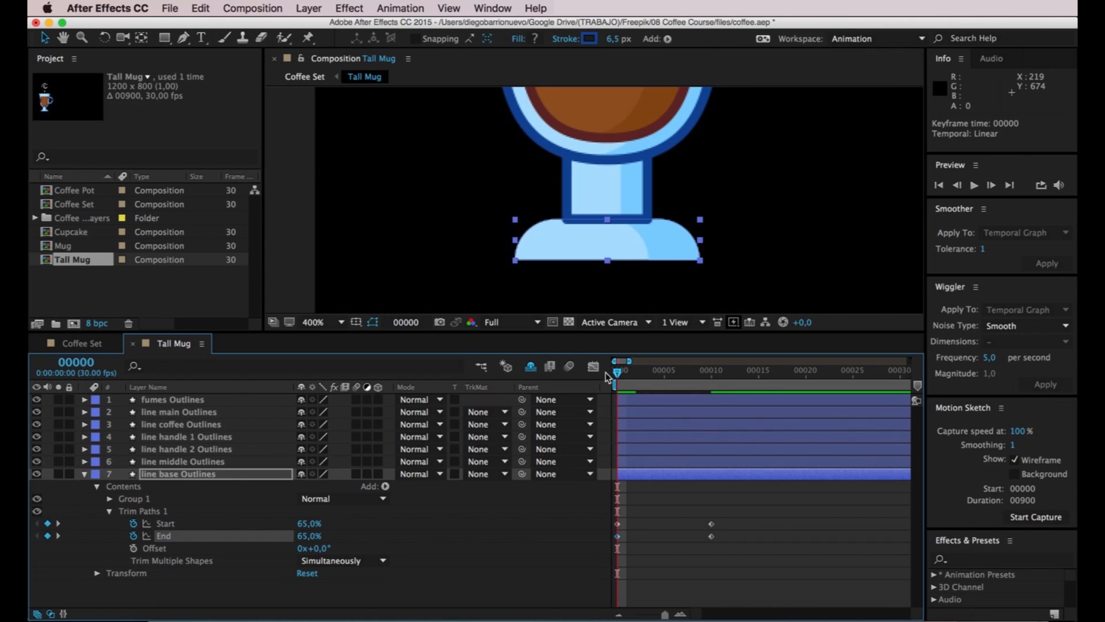
Set the base line's trim Offset to -6° to centre its starting point, and preview the animation from frame 0
{"action": "left_click", "coordinate": [159, 551]}
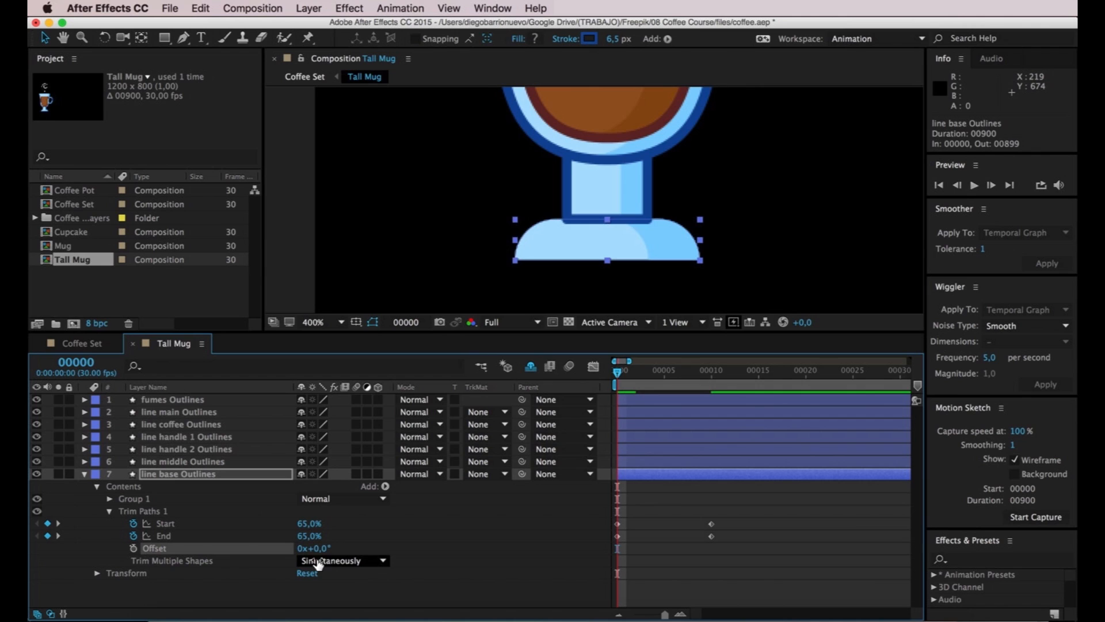
{"action": "mouse_move", "coordinate": [617, 373]}
{"action": "left_mouse_down"}
{"action": "mouse_move", "coordinate": [635, 371]}
{"action": "mouse_move", "coordinate": [626, 375]}
{"action": "left_mouse_up"}
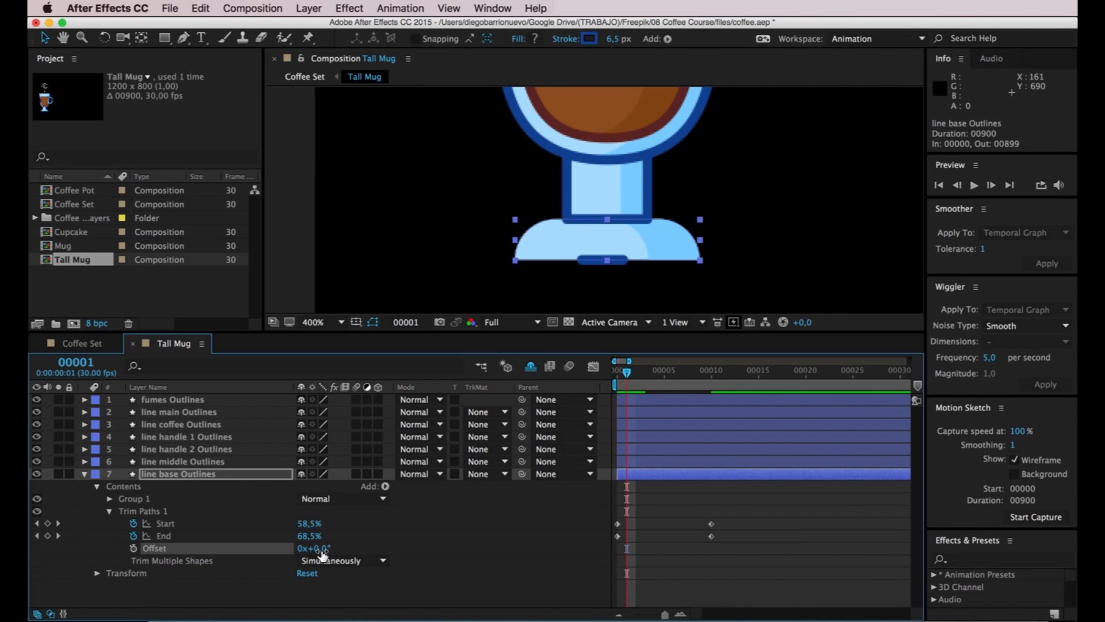
{"action": "mouse_move", "coordinate": [321, 548]}
{"action": "left_mouse_down"}
{"action": "mouse_move", "coordinate": [354, 548]}
{"action": "mouse_move", "coordinate": [279, 541]}
{"action": "left_mouse_up"}
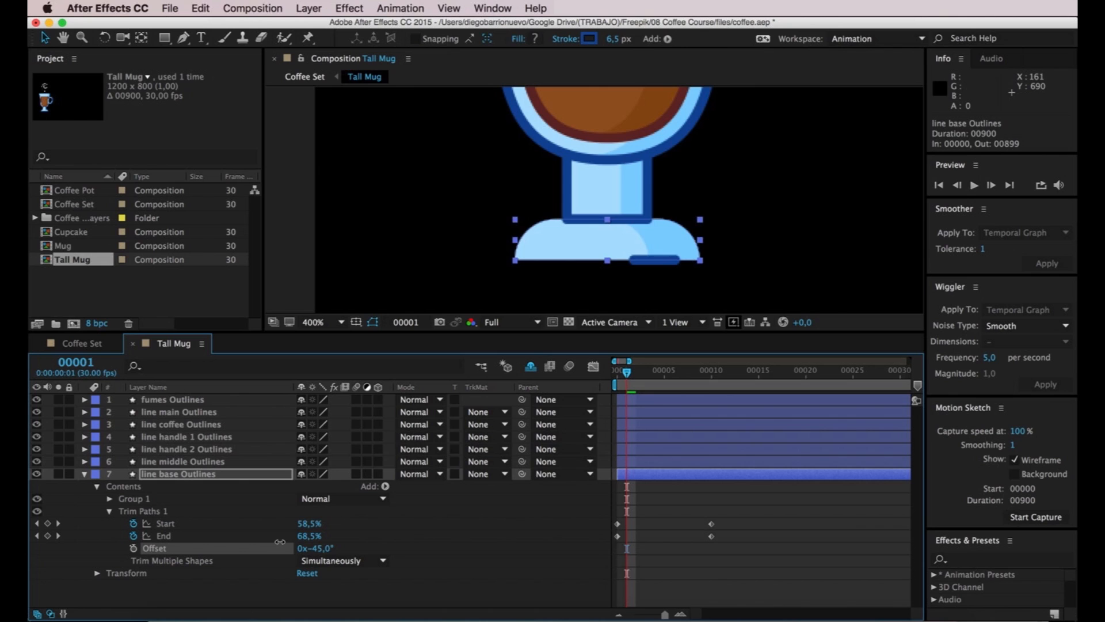
{"action": "left_click_drag", "start_coordinate": [279, 542], "coordinate": [307, 538]}
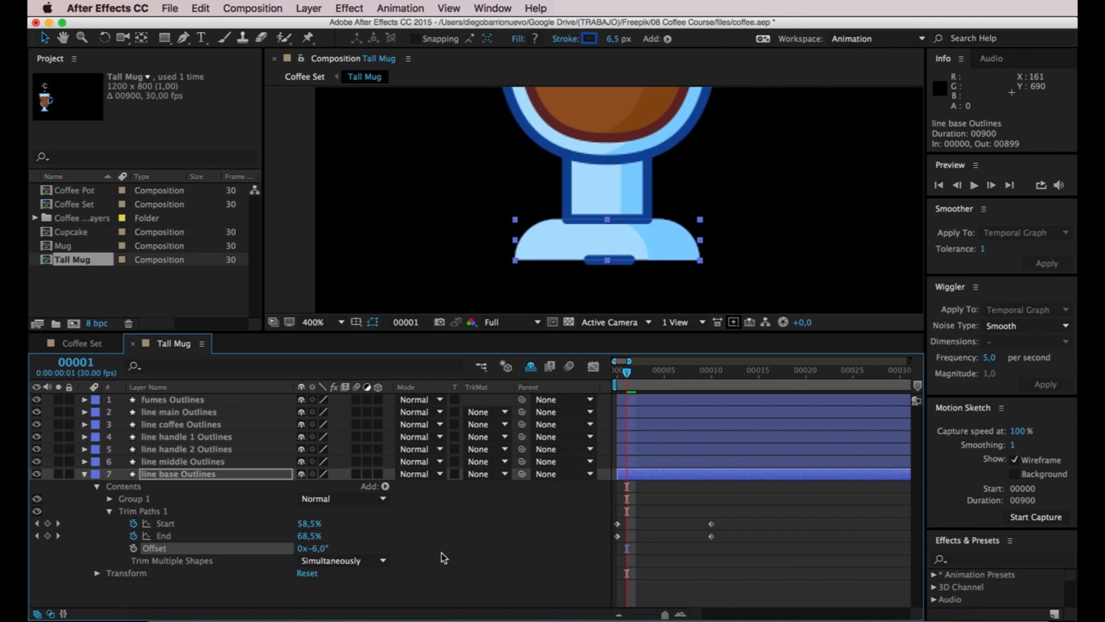
{"action": "left_click_drag", "start_coordinate": [322, 550], "coordinate": [315, 550]}
{"action": "mouse_move", "coordinate": [627, 377]}
{"action": "left_mouse_down"}
{"action": "mouse_move", "coordinate": [617, 374]}
{"action": "mouse_move", "coordinate": [720, 373]}
{"action": "mouse_move", "coordinate": [613, 378]}
{"action": "mouse_move", "coordinate": [723, 388]}
{"action": "mouse_move", "coordinate": [601, 400]}
{"action": "left_mouse_up"}
{"action": "key", "text": "space"}
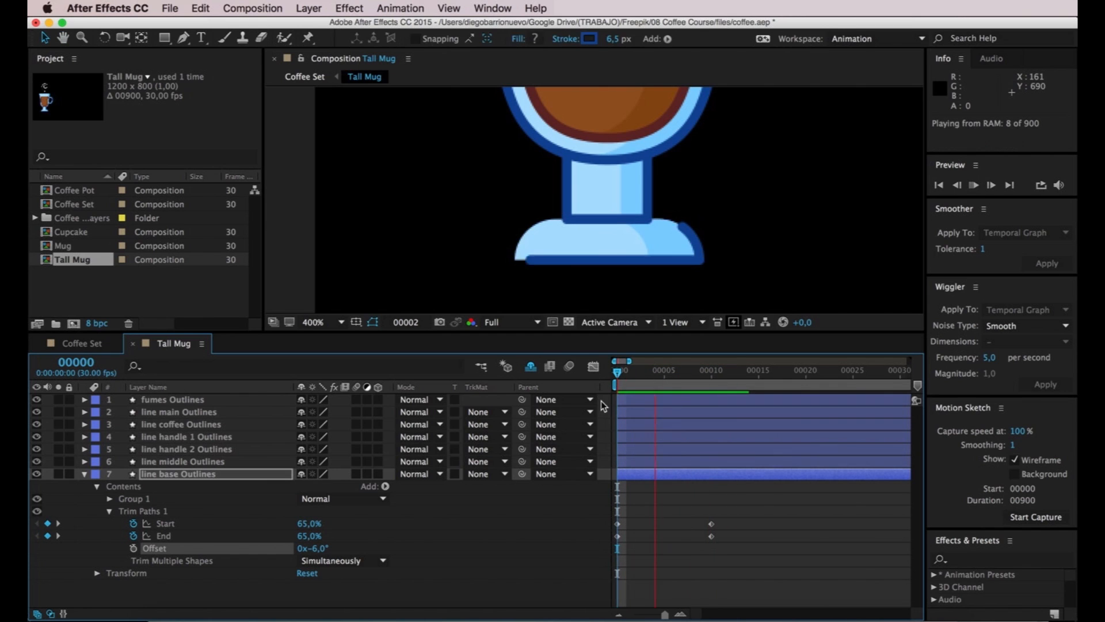
{"action": "left_click", "coordinate": [657, 371]}
{"action": "left_click_drag", "start_coordinate": [656, 371], "coordinate": [585, 372]}
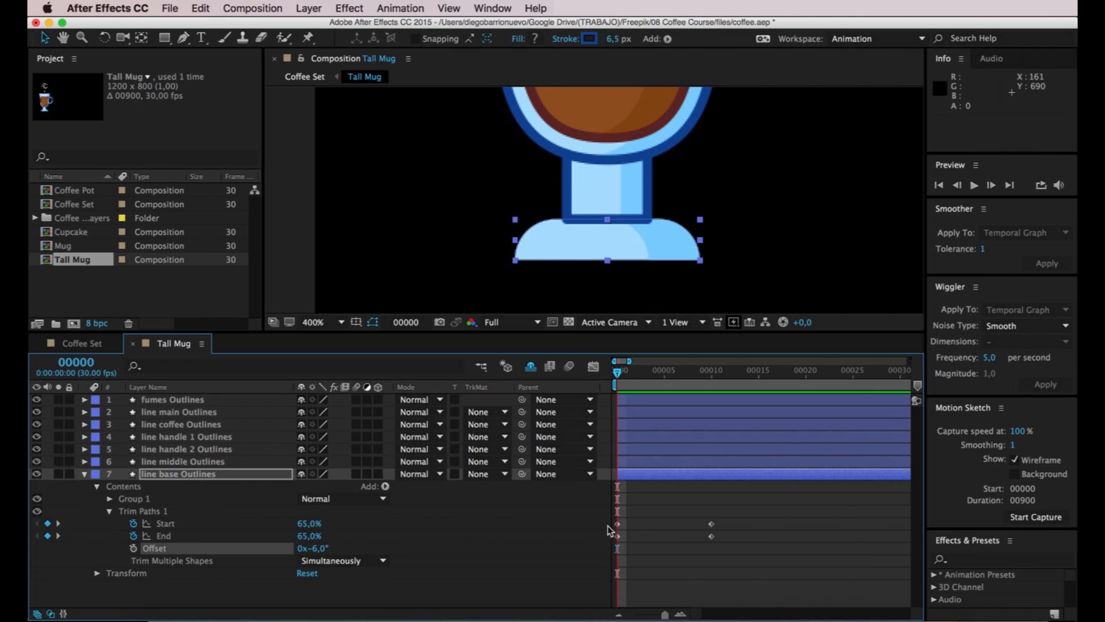
{"action": "key", "text": "space"}
Collapse the line base Outlines layer and add a Trim Paths operator to line middle Outlines
{"action": "mouse_move", "coordinate": [655, 370]}
{"action": "left_mouse_down"}
{"action": "mouse_move", "coordinate": [636, 371]}
{"action": "mouse_move", "coordinate": [711, 369]}
{"action": "left_mouse_up"}
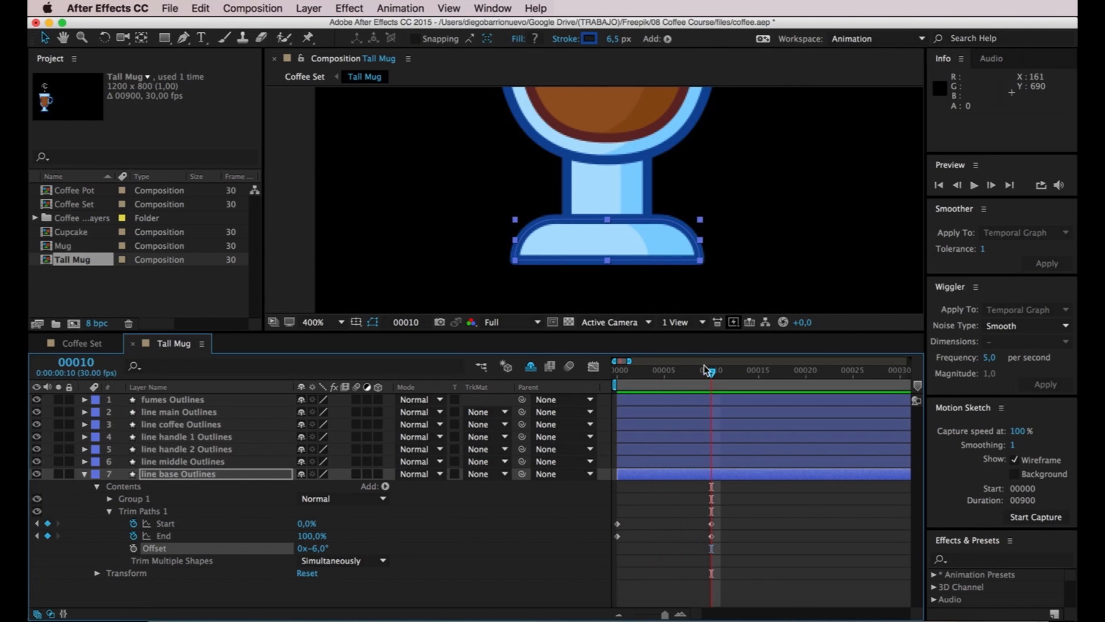
{"action": "left_click", "coordinate": [84, 473]}
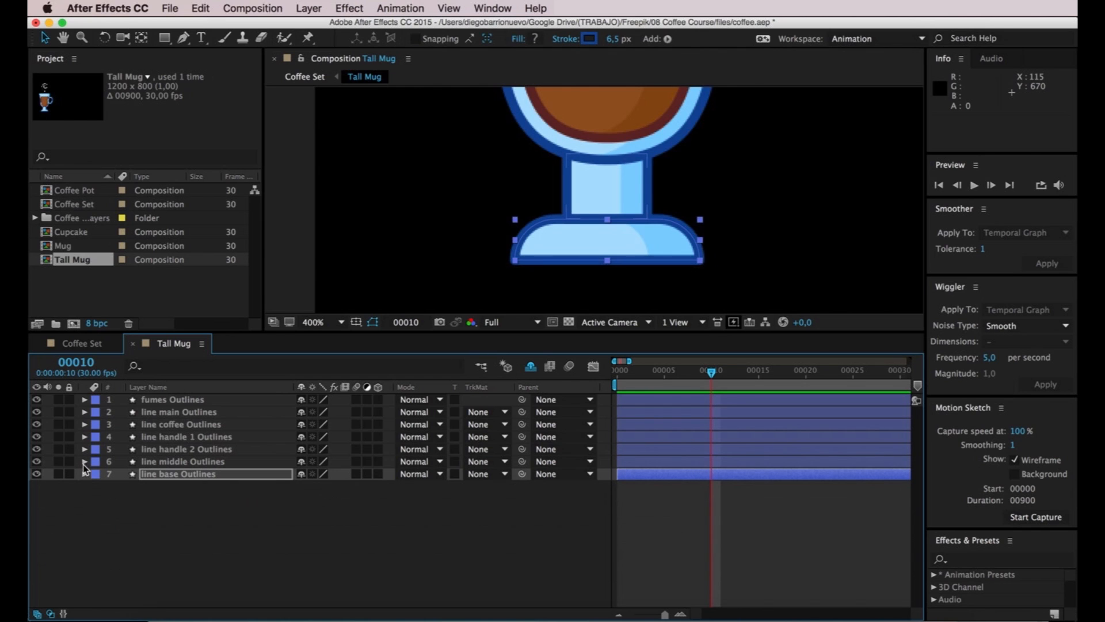
{"action": "left_click", "coordinate": [84, 462]}
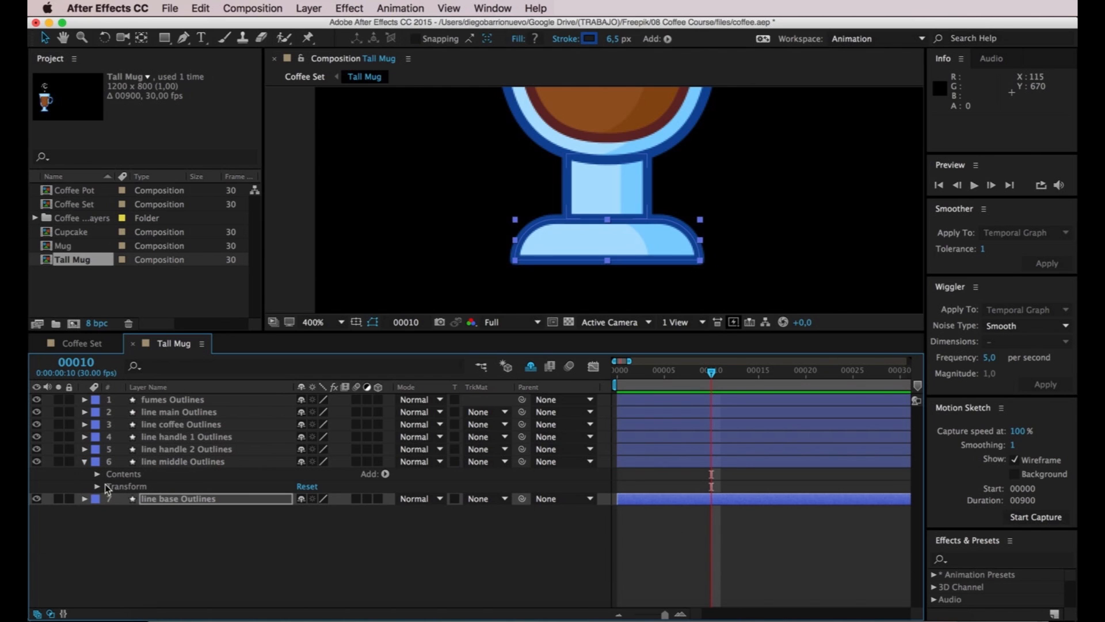
{"action": "left_click", "coordinate": [384, 475]}
{"action": "left_click", "coordinate": [420, 551]}
{"action": "left_click", "coordinate": [110, 499]}
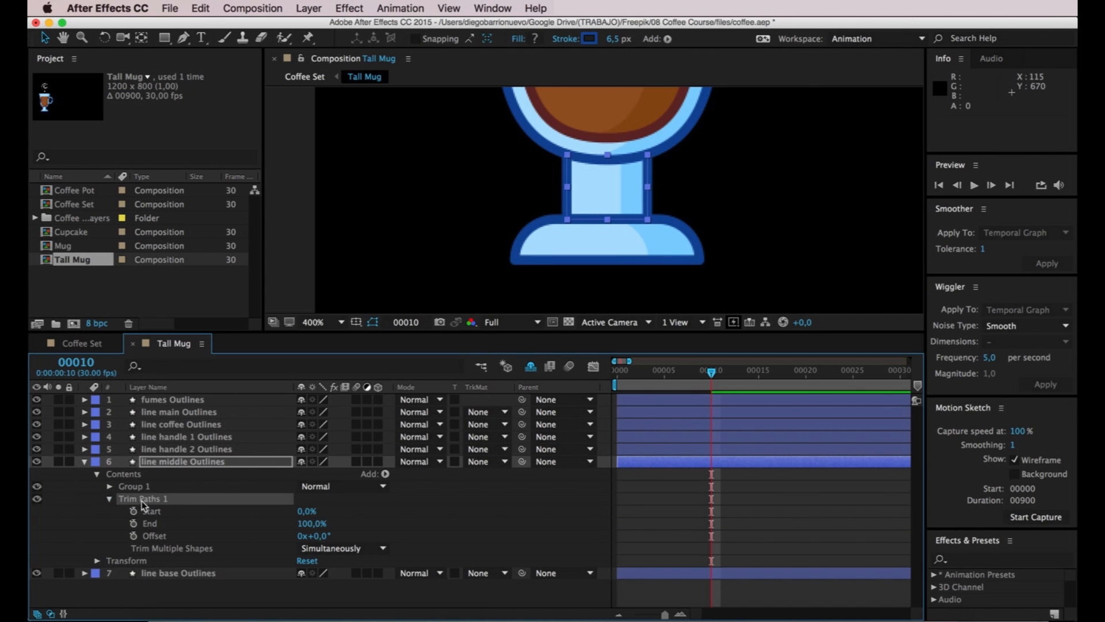
Start keyframing the trim Start and End of line middle Outlines at frame 5
{"action": "mouse_move", "coordinate": [712, 377]}
{"action": "left_mouse_down"}
{"action": "mouse_move", "coordinate": [614, 375]}
{"action": "mouse_move", "coordinate": [683, 372]}
{"action": "mouse_move", "coordinate": [665, 375]}
{"action": "left_mouse_up"}
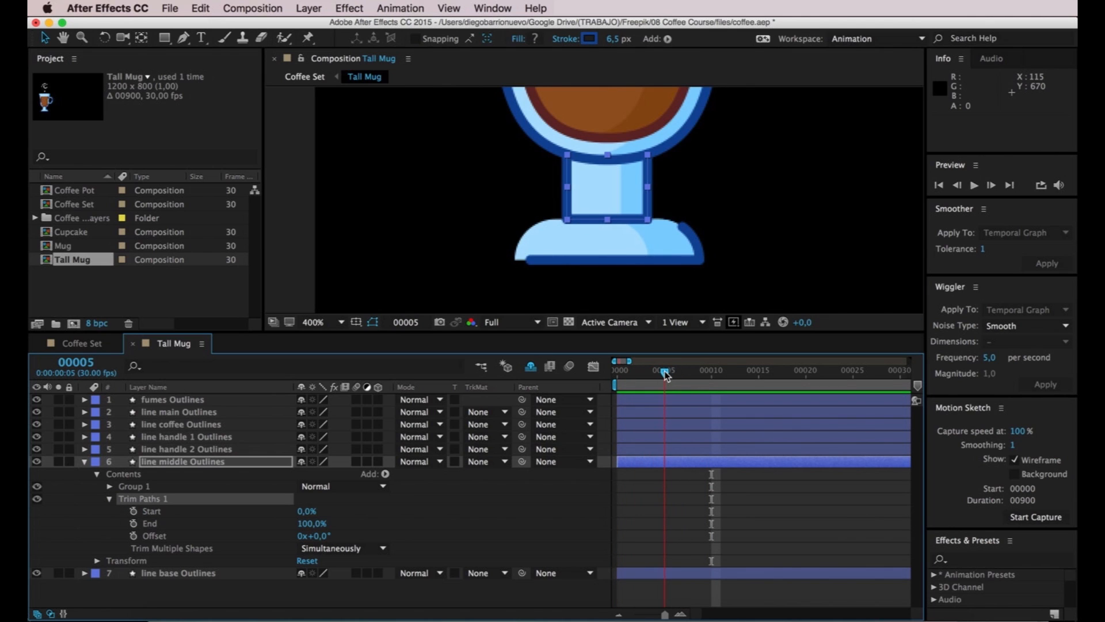
{"action": "left_click", "coordinate": [133, 511]}
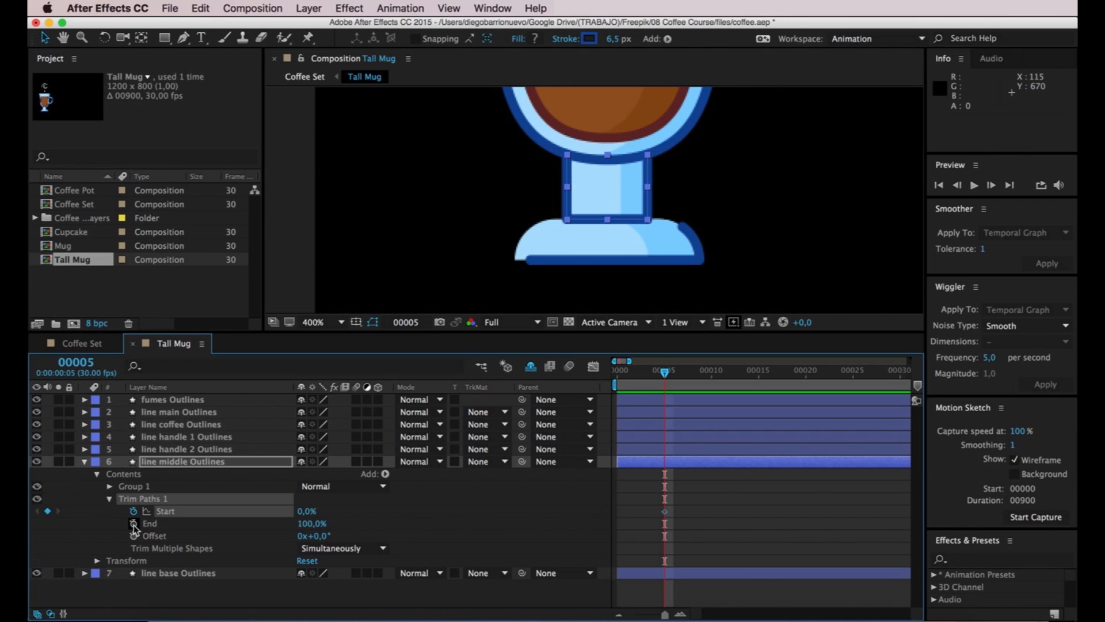
{"action": "left_click", "coordinate": [133, 524]}
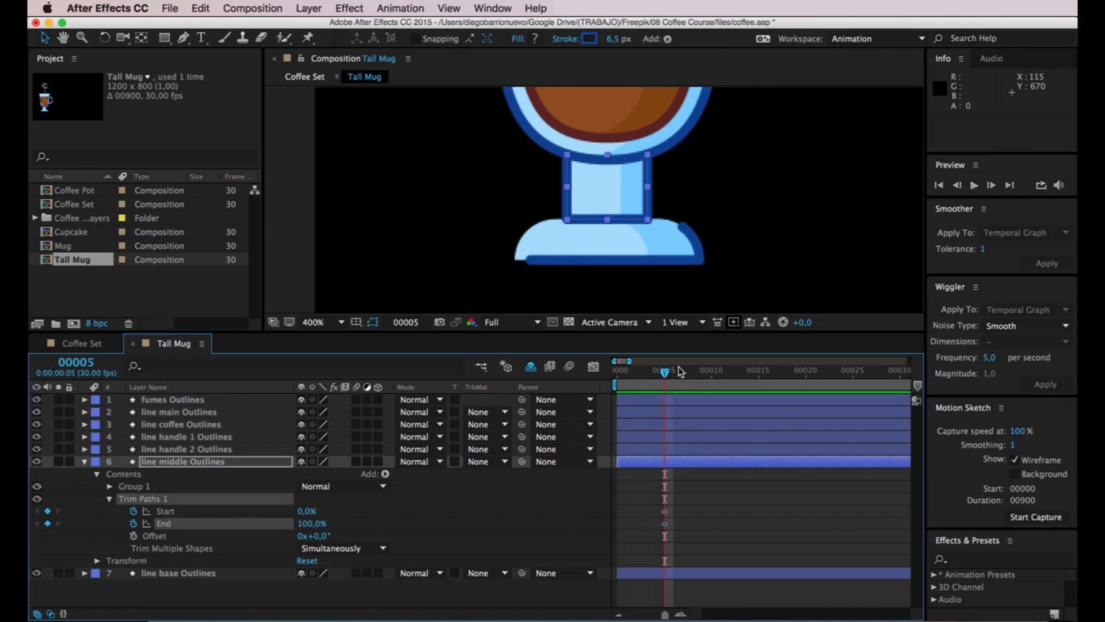
Add keyframes at frame 10 holding the middle line's trim Start at 0% and End at 100%
{"action": "left_click_drag", "start_coordinate": [666, 373], "coordinate": [712, 374]}
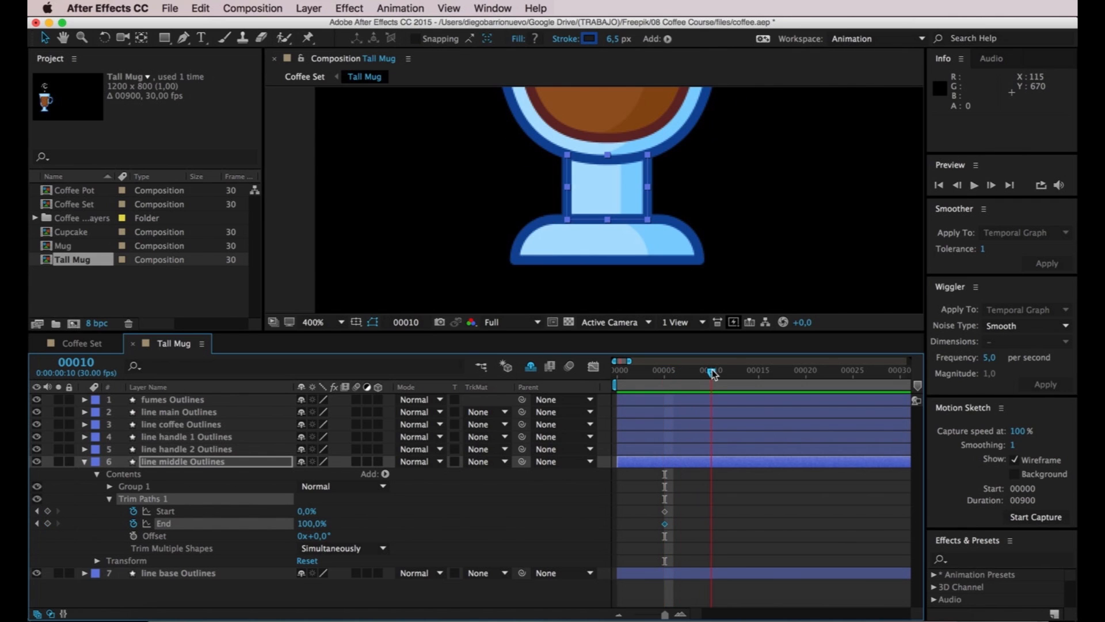
{"action": "mouse_move", "coordinate": [714, 375]}
{"action": "left_mouse_down"}
{"action": "mouse_move", "coordinate": [723, 374]}
{"action": "mouse_move", "coordinate": [712, 373]}
{"action": "left_mouse_up"}
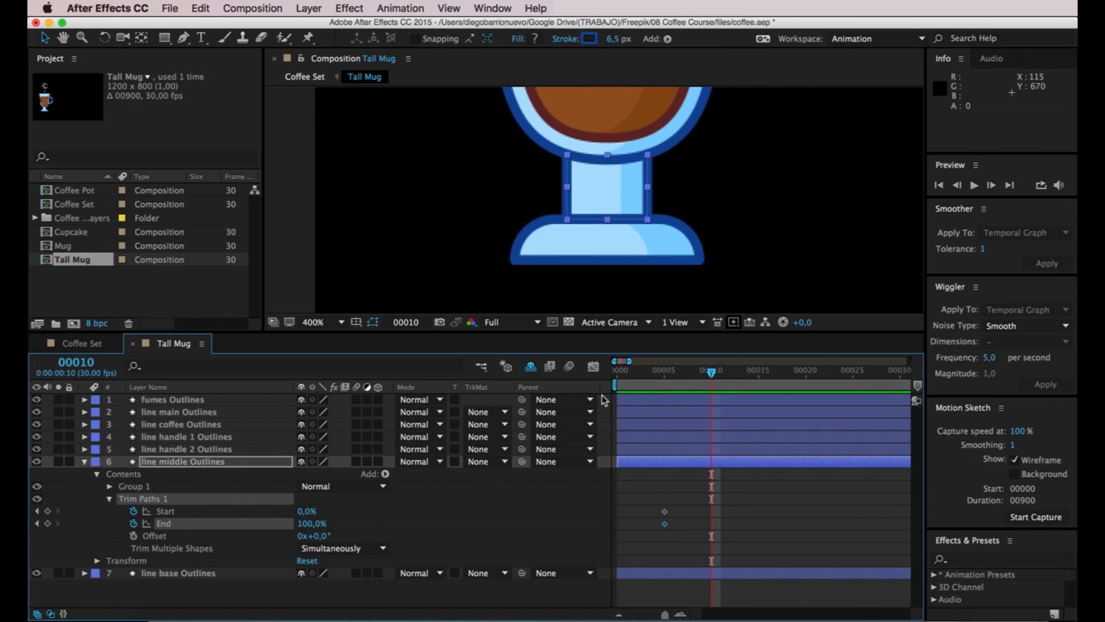
{"action": "left_click", "coordinate": [48, 511]}
{"action": "left_click", "coordinate": [48, 523]}
Step back and forth between the middle line's keyframes at frames 5 and 10, finishing on frame 5
{"action": "left_click", "coordinate": [38, 512]}
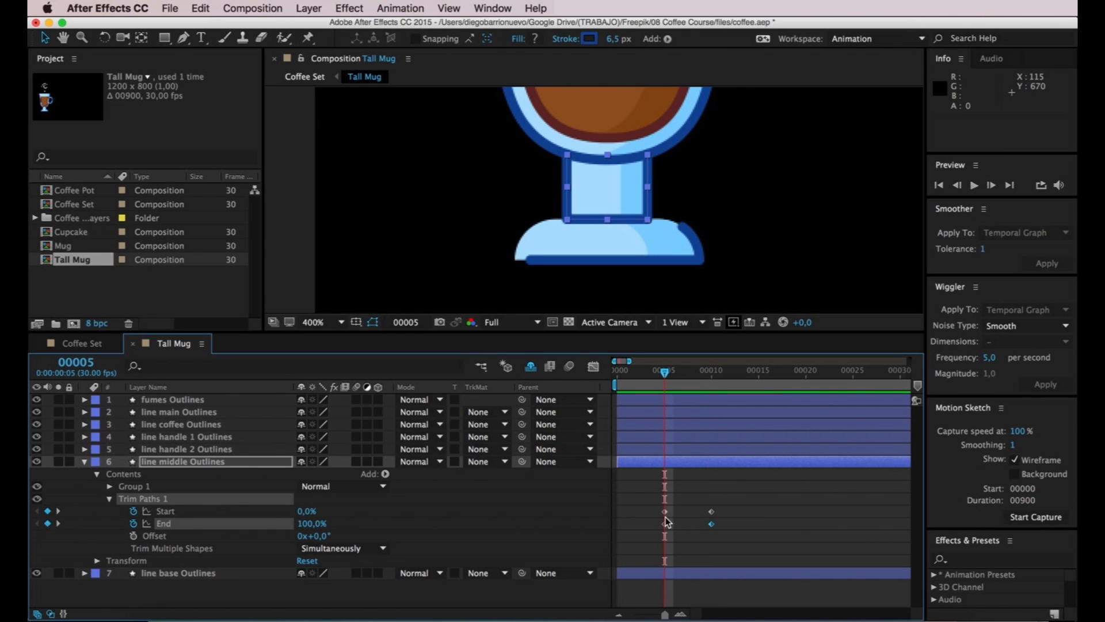
{"action": "left_click", "coordinate": [665, 513]}
{"action": "left_click", "coordinate": [58, 511]}
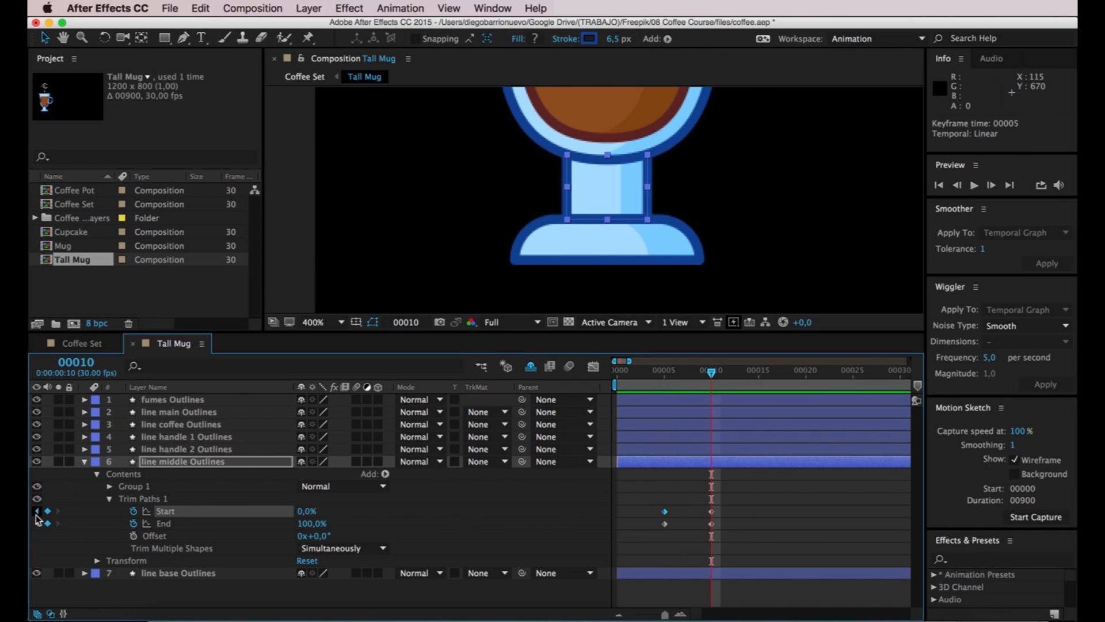
{"action": "left_click", "coordinate": [38, 511]}
{"action": "left_click", "coordinate": [59, 511]}
{"action": "left_click", "coordinate": [37, 511]}
{"action": "left_click", "coordinate": [58, 512]}
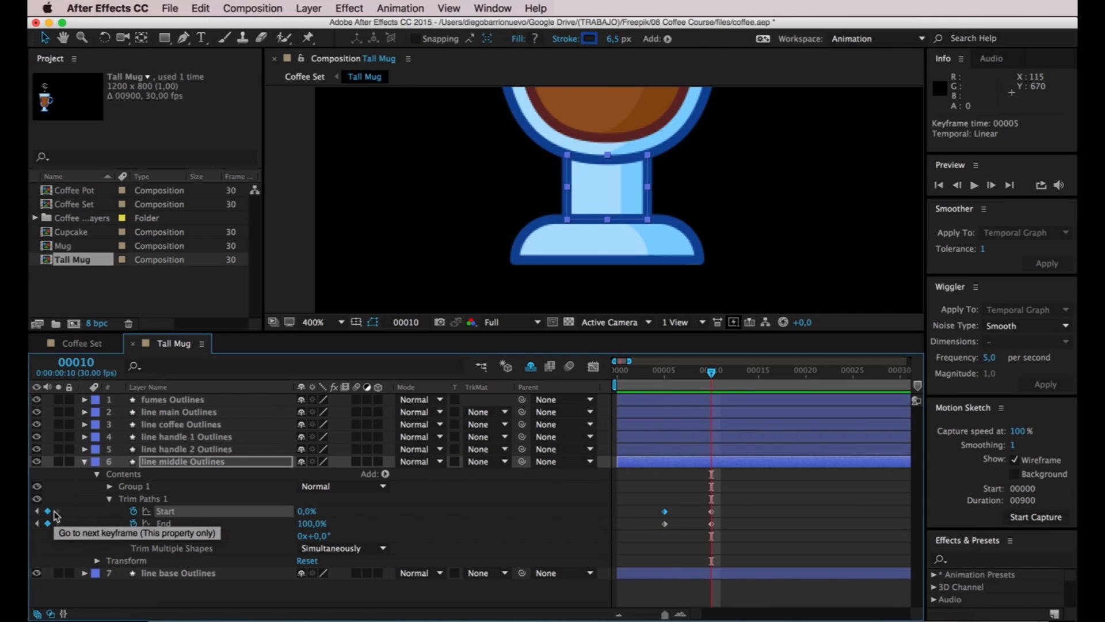
{"action": "key", "text": "j"}
{"action": "key", "text": "k"}
{"action": "key", "text": "j"}
{"action": "key", "text": "k"}
{"action": "key", "text": "j"}
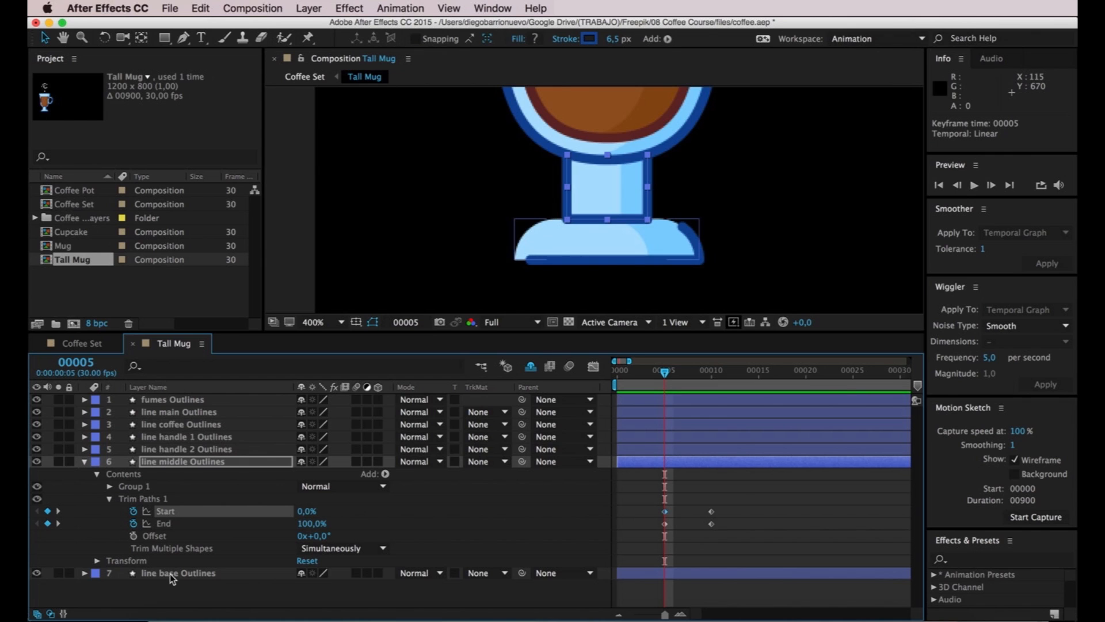
Set the middle line's trim Start and End to 50% at frame 5, scrub through the result and collapse the layer
{"action": "left_click", "coordinate": [304, 512]}
{"action": "type", "text": "5"}
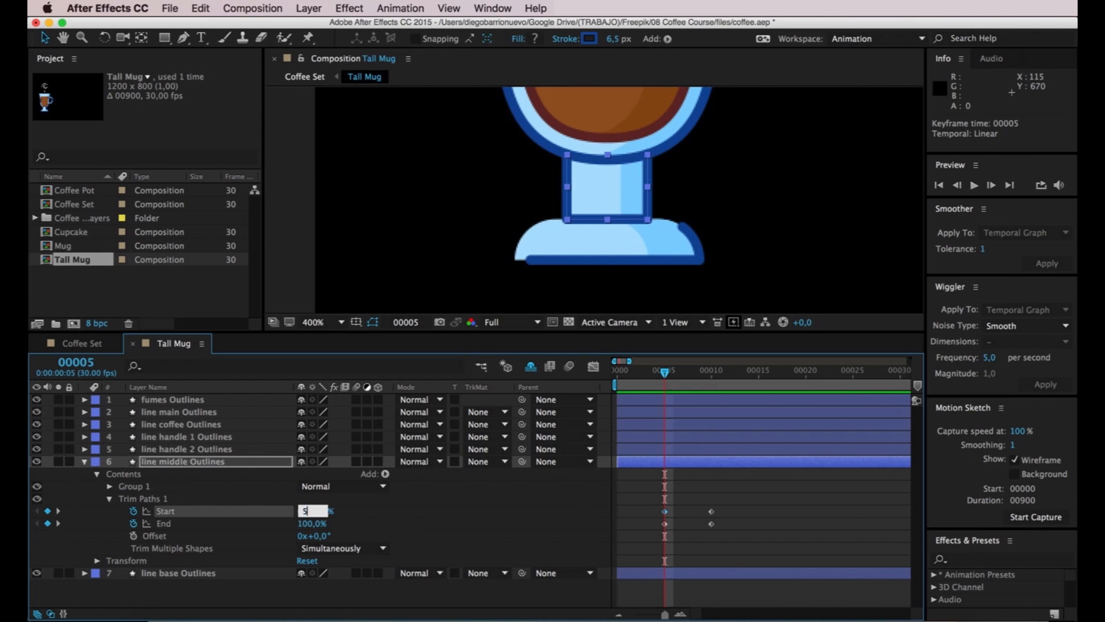
{"action": "type", "text": "0"}
{"action": "key", "text": "Tab"}
{"action": "type", "text": "50"}
{"action": "key", "text": "Return"}
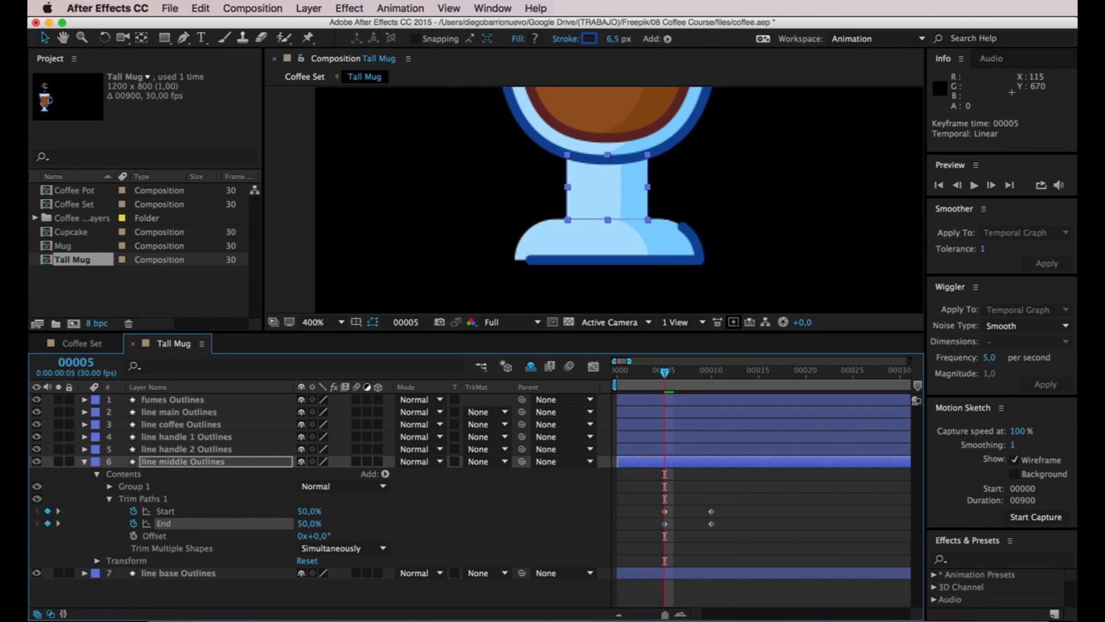
{"action": "mouse_move", "coordinate": [657, 372]}
{"action": "left_mouse_down"}
{"action": "mouse_move", "coordinate": [645, 375]}
{"action": "mouse_move", "coordinate": [709, 371]}
{"action": "mouse_move", "coordinate": [661, 379]}
{"action": "mouse_move", "coordinate": [683, 374]}
{"action": "mouse_move", "coordinate": [672, 378]}
{"action": "left_mouse_up"}
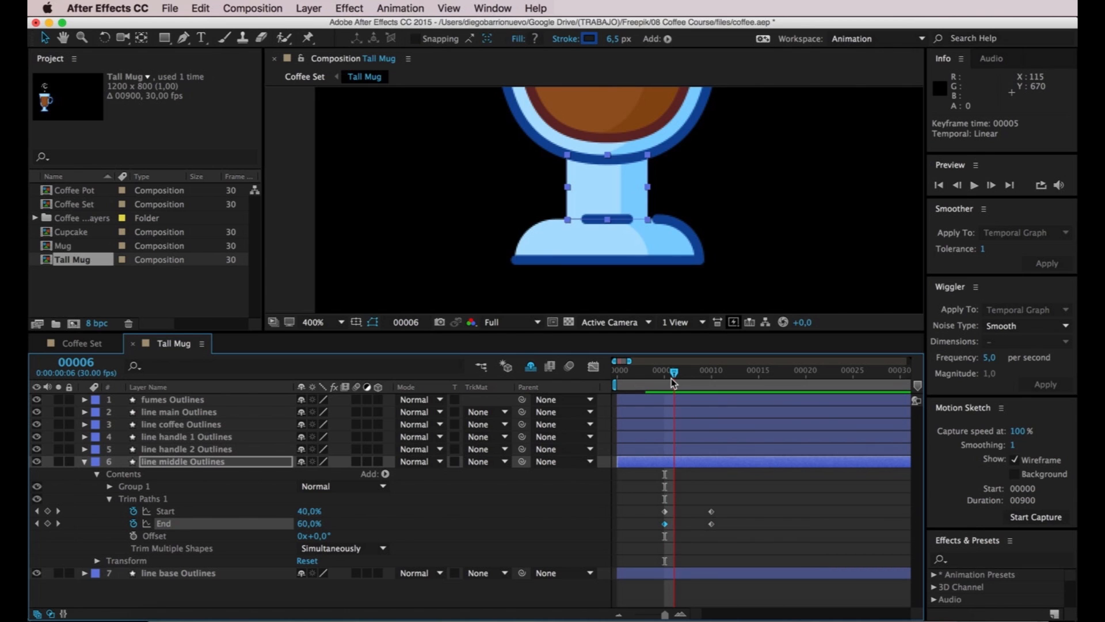
{"action": "mouse_move", "coordinate": [672, 379]}
{"action": "left_mouse_down"}
{"action": "mouse_move", "coordinate": [652, 382]}
{"action": "mouse_move", "coordinate": [729, 383]}
{"action": "mouse_move", "coordinate": [702, 385]}
{"action": "left_mouse_up"}
{"action": "left_click", "coordinate": [85, 461]}
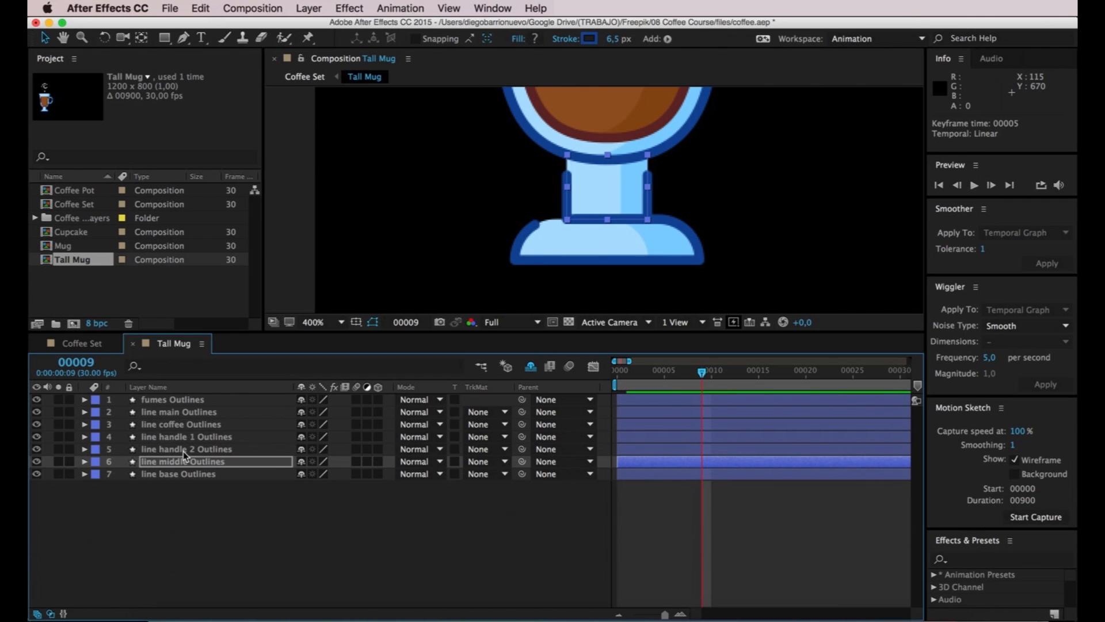
Add Trim Paths to line main Outlines and expand its trim properties
{"action": "left_click", "coordinate": [183, 451]}
{"action": "left_click", "coordinate": [171, 439]}
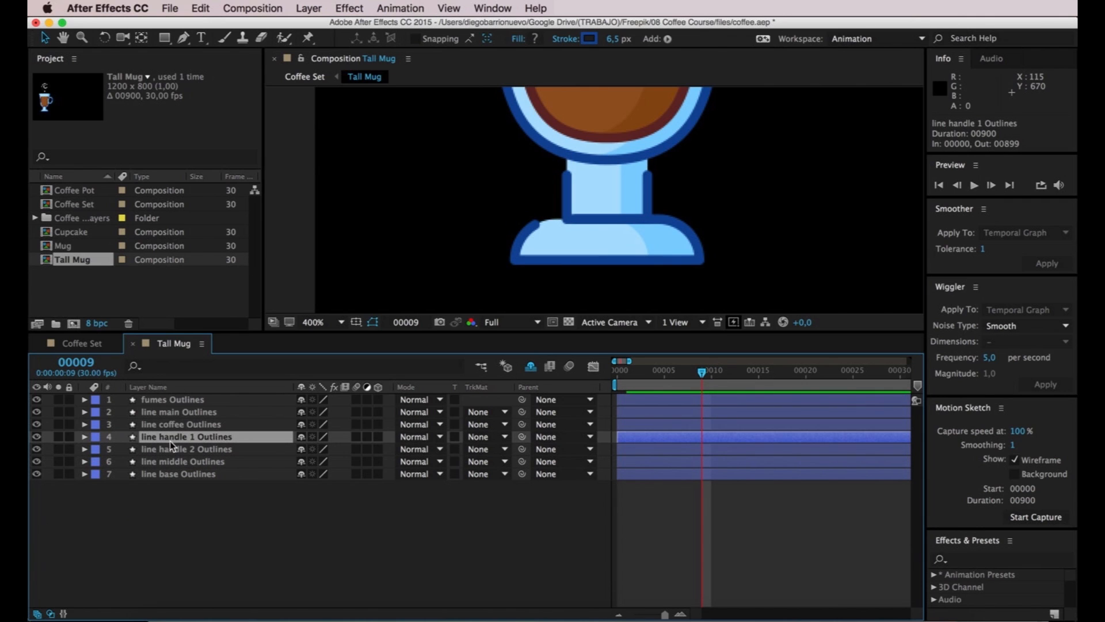
{"action": "left_click", "coordinate": [164, 412]}
{"action": "left_click", "coordinate": [85, 413]}
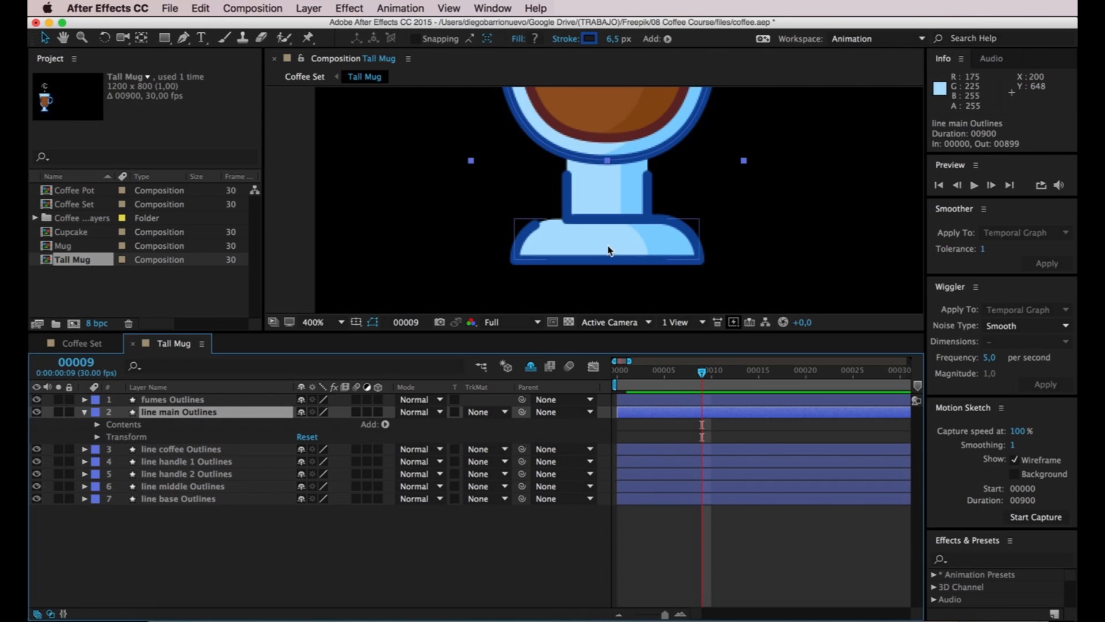
{"action": "scroll", "coordinate": [752, 153], "scroll_direction": "down", "scroll_amount": 4}
{"action": "left_click_drag", "start_coordinate": [484, 222], "coordinate": [454, 259]}
{"action": "scroll", "coordinate": [585, 220], "scroll_direction": "up", "scroll_amount": 2}
{"action": "left_click_drag", "start_coordinate": [532, 240], "coordinate": [528, 198]}
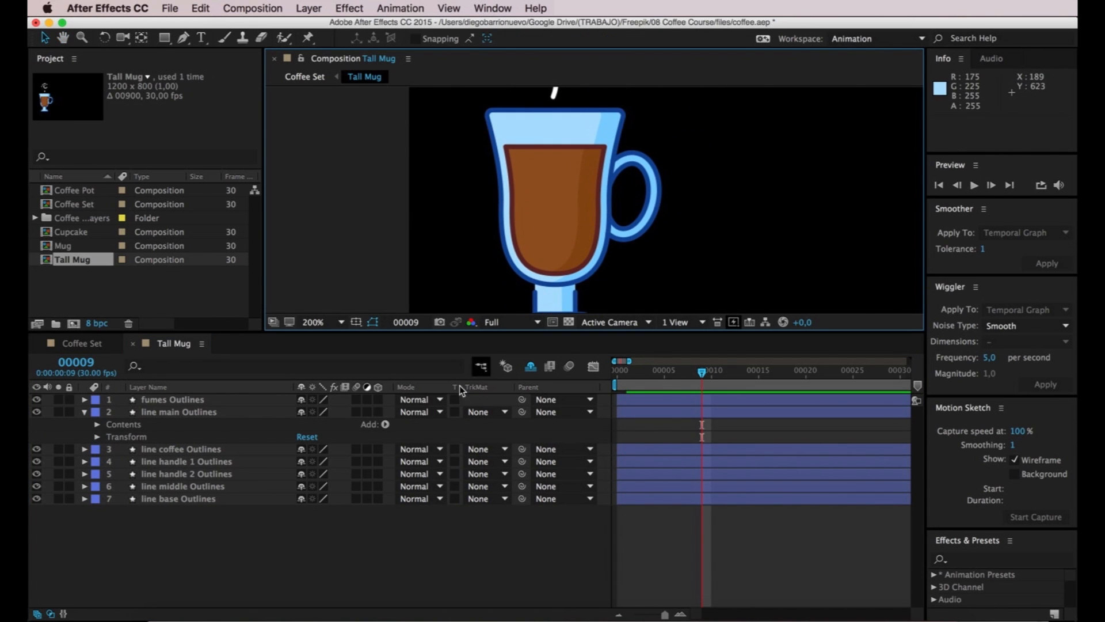
{"action": "left_click", "coordinate": [193, 412]}
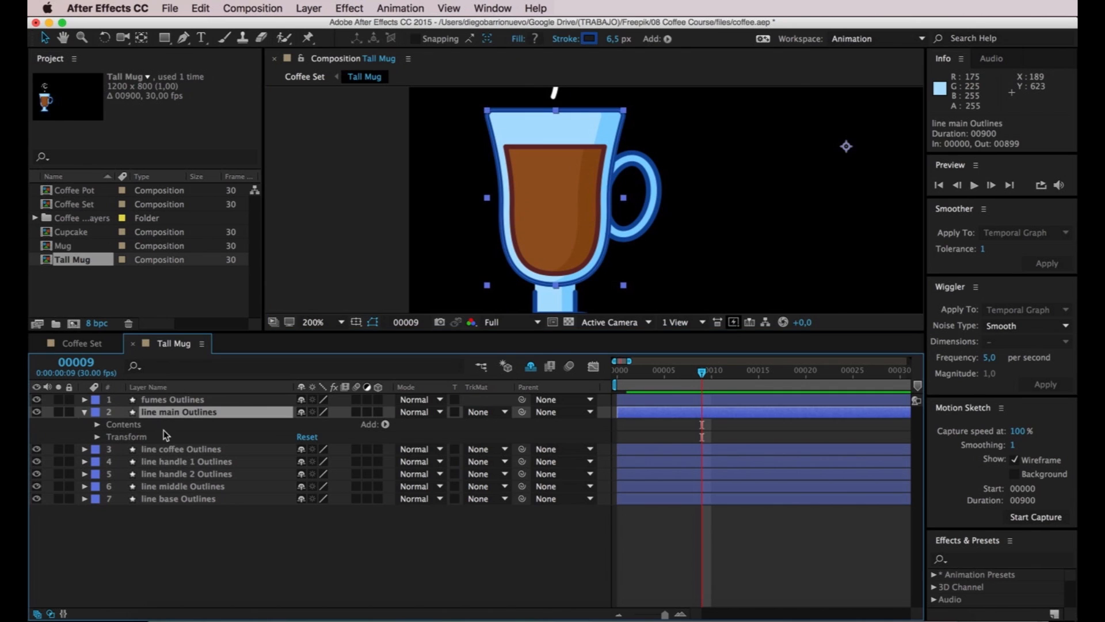
{"action": "left_click", "coordinate": [389, 424]}
{"action": "left_click", "coordinate": [414, 554]}
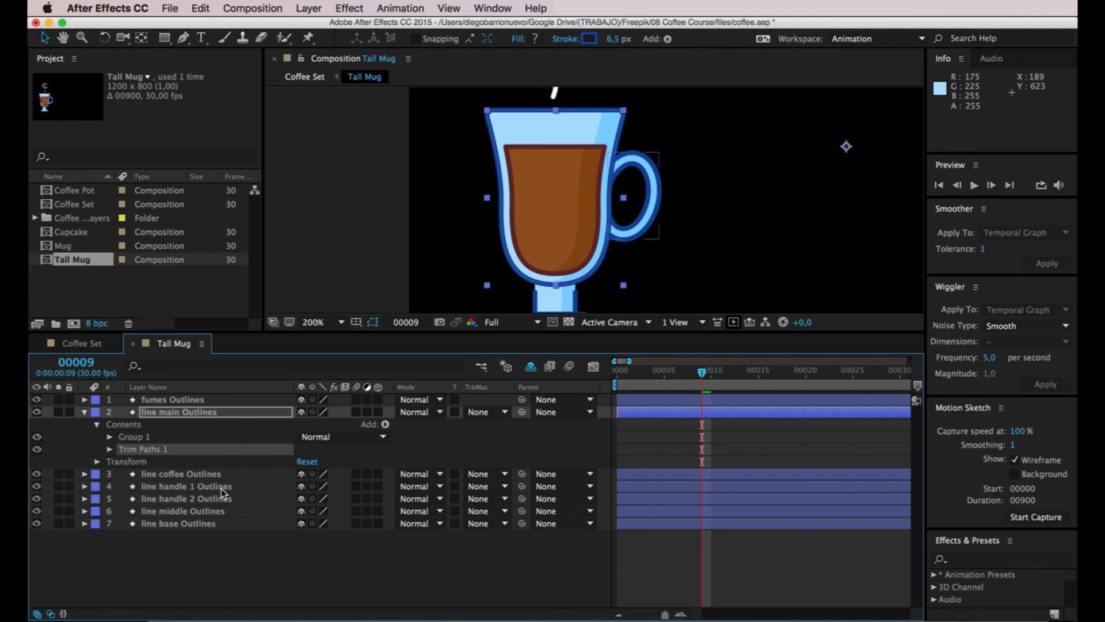
{"action": "left_click", "coordinate": [109, 450]}
Start keyframing the trim Start and End of line main Outlines at frame 10
{"action": "left_click_drag", "start_coordinate": [665, 373], "coordinate": [704, 373]}
{"action": "scroll", "coordinate": [568, 284], "scroll_direction": "up", "scroll_amount": 2}
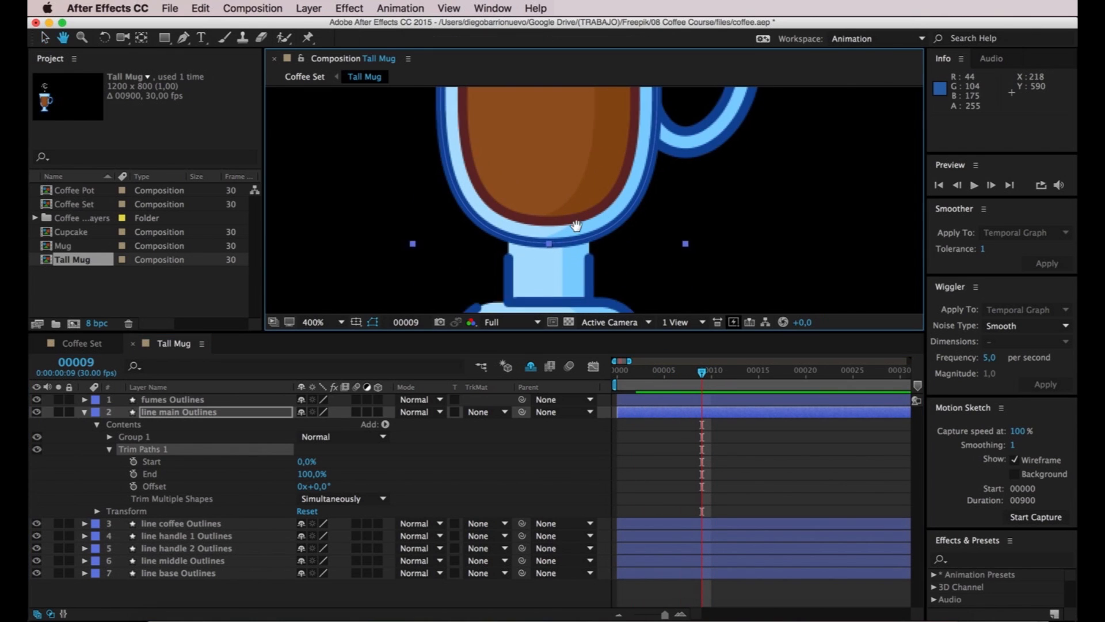
{"action": "left_click_drag", "start_coordinate": [569, 283], "coordinate": [576, 215]}
{"action": "left_click", "coordinate": [710, 373]}
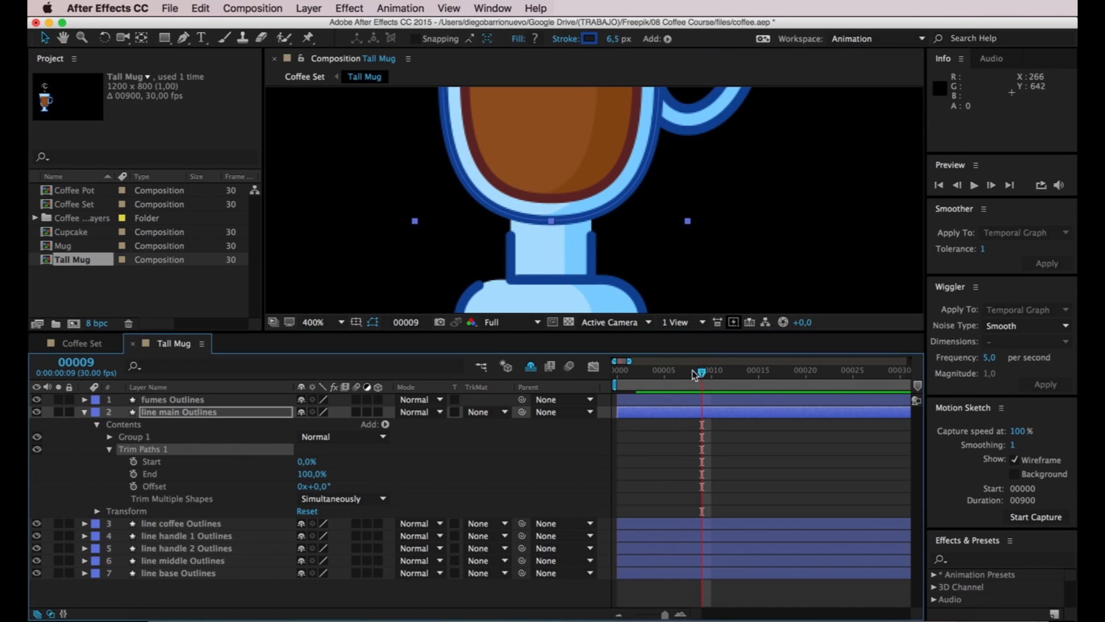
{"action": "left_click_drag", "start_coordinate": [705, 374], "coordinate": [708, 375]}
{"action": "left_click", "coordinate": [133, 461]}
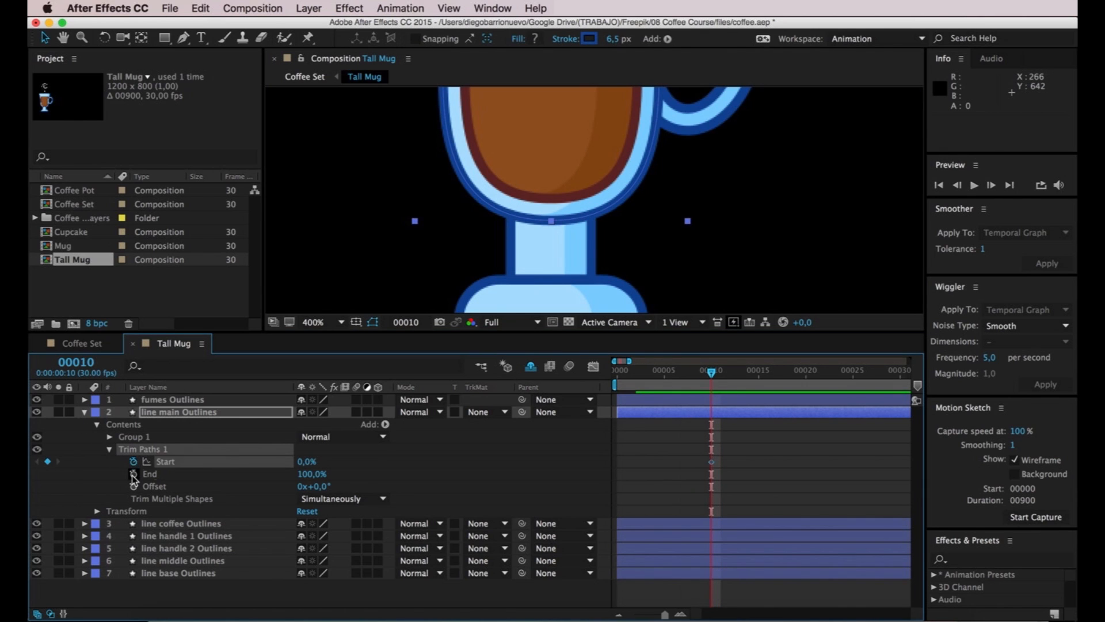
{"action": "left_click", "coordinate": [133, 473]}
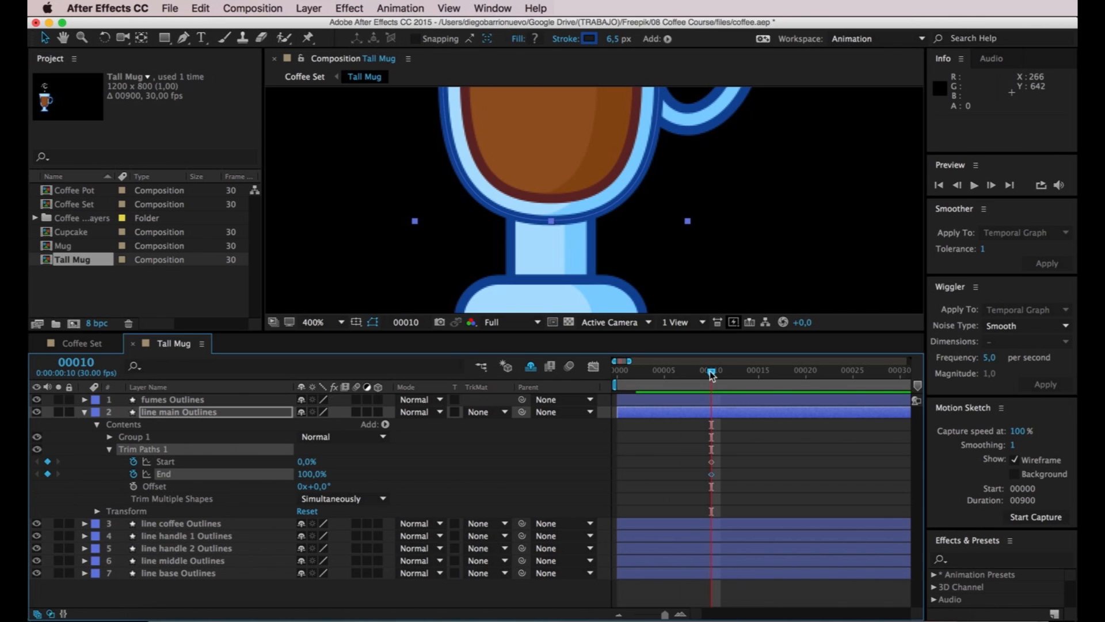
Add keyframes at frame 20 holding the main line's trim Start at 0% and End at 100%
{"action": "left_click_drag", "start_coordinate": [710, 371], "coordinate": [765, 386]}
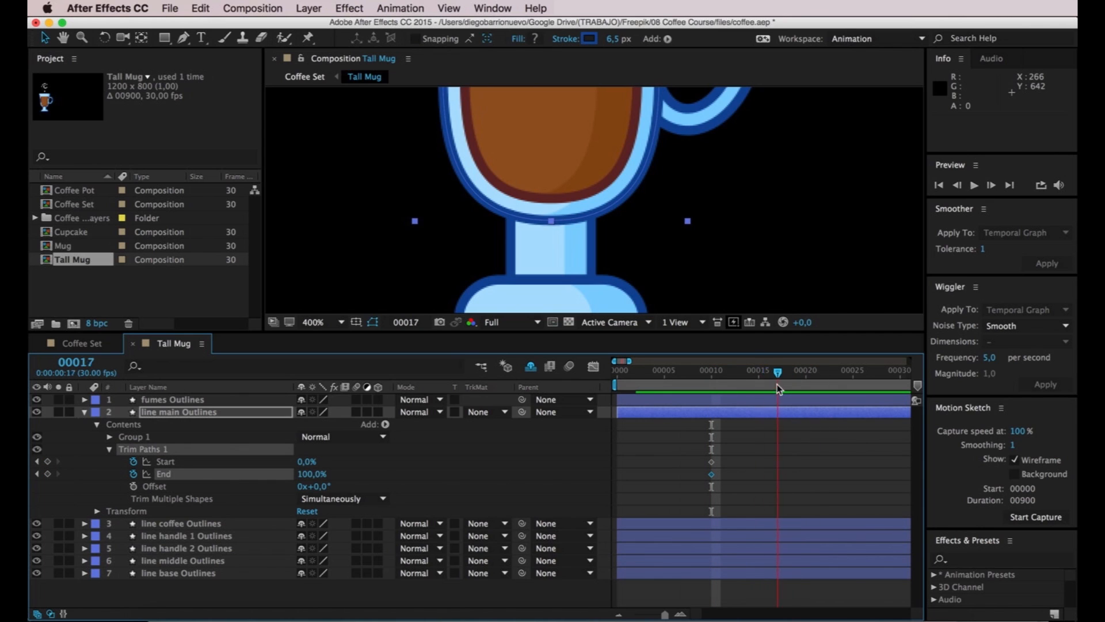
{"action": "key", "text": "Page_Down"}
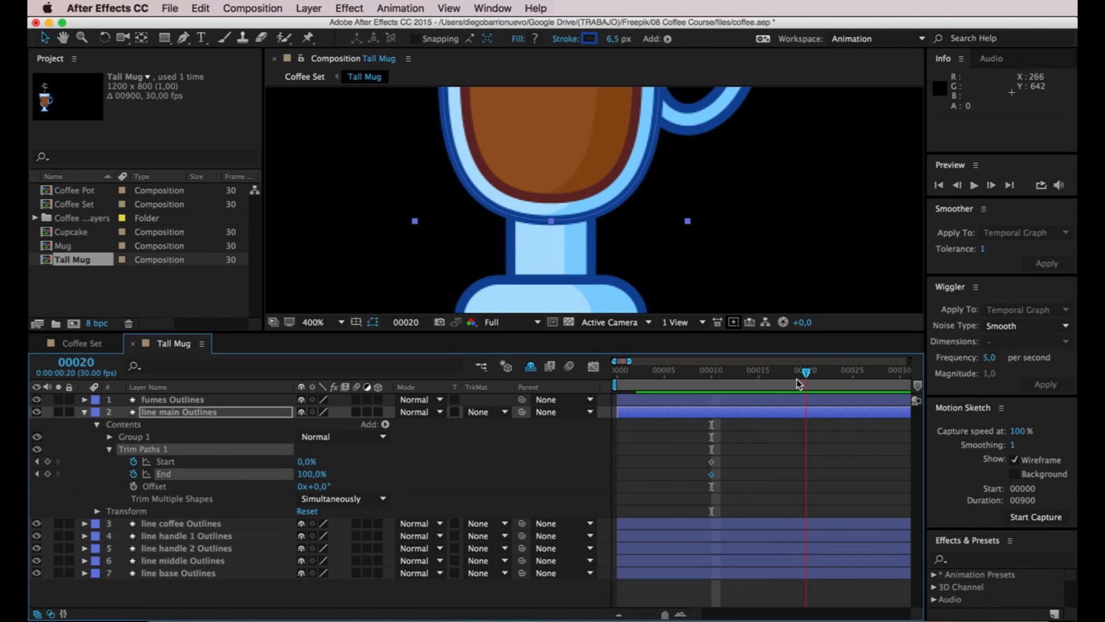
{"action": "key", "text": "Page_Down"}
{"action": "key", "text": "Page_Down"}
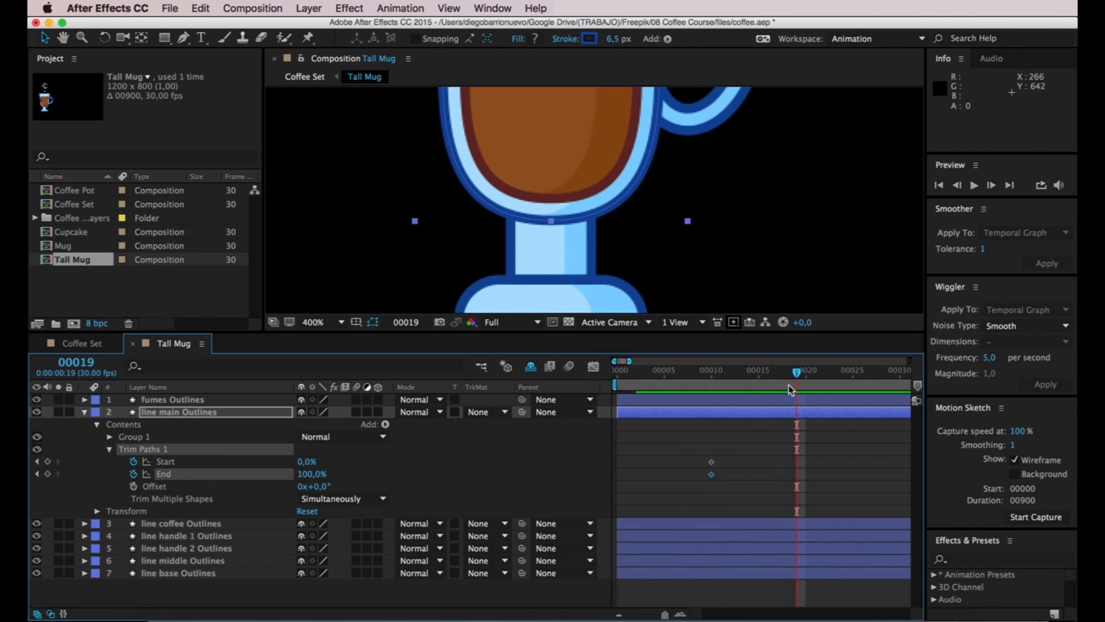
{"action": "left_click", "coordinate": [47, 461]}
{"action": "left_click", "coordinate": [48, 473]}
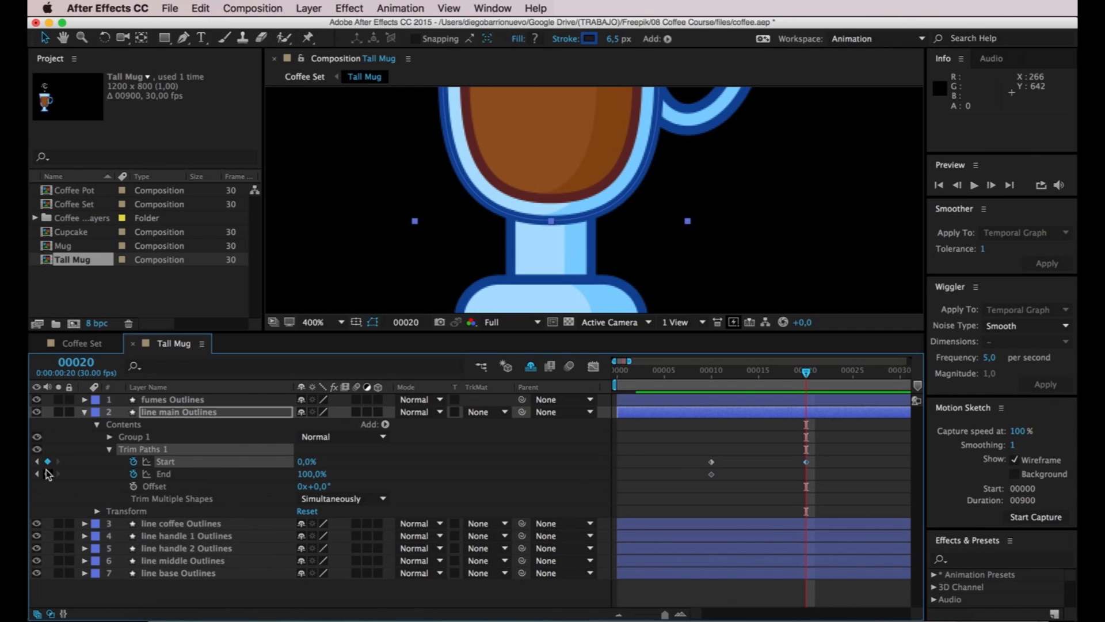
Set the main line's trim Start and End to 50% at the frame 10 keyframes
{"action": "left_click", "coordinate": [37, 464]}
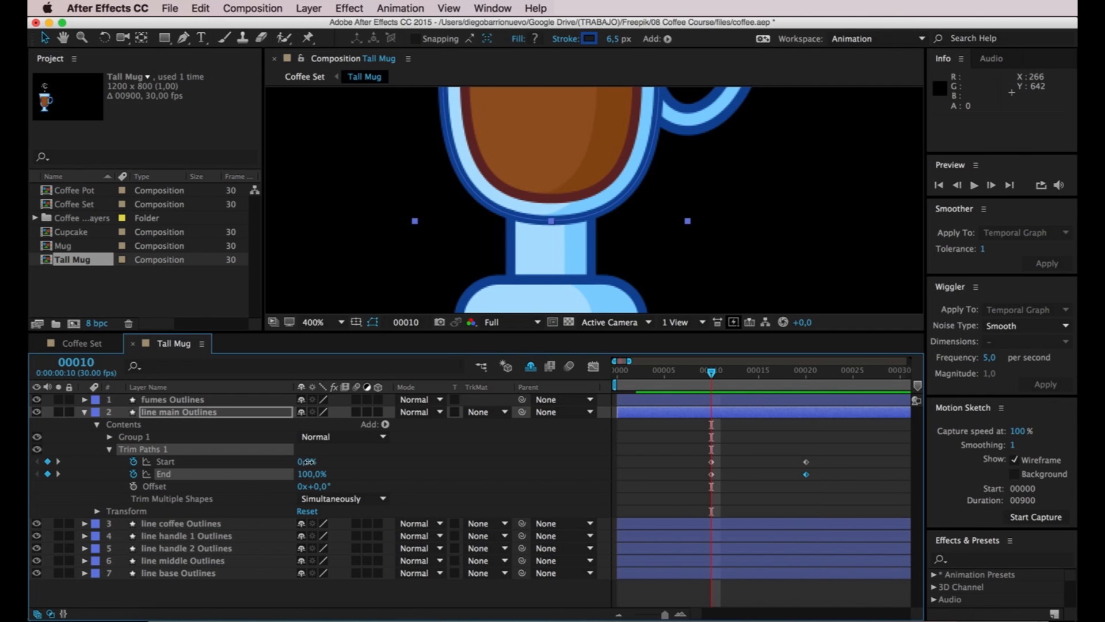
{"action": "left_click", "coordinate": [308, 461]}
{"action": "type", "text": "50"}
{"action": "key", "text": "Return"}
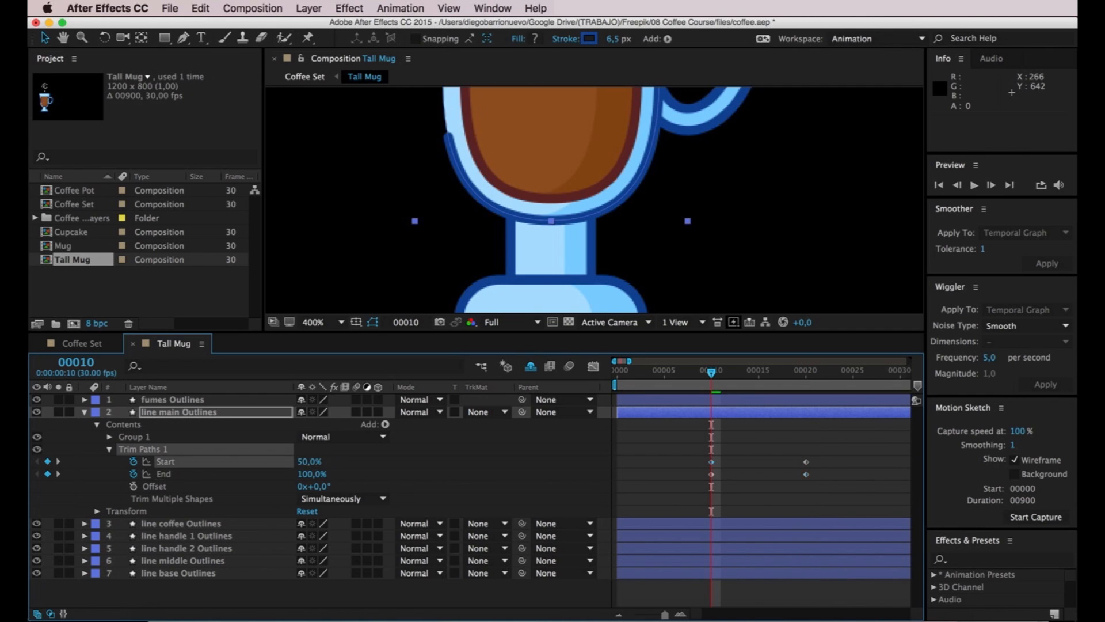
{"action": "left_click", "coordinate": [309, 474]}
{"action": "type", "text": "50"}
{"action": "key", "text": "Return"}
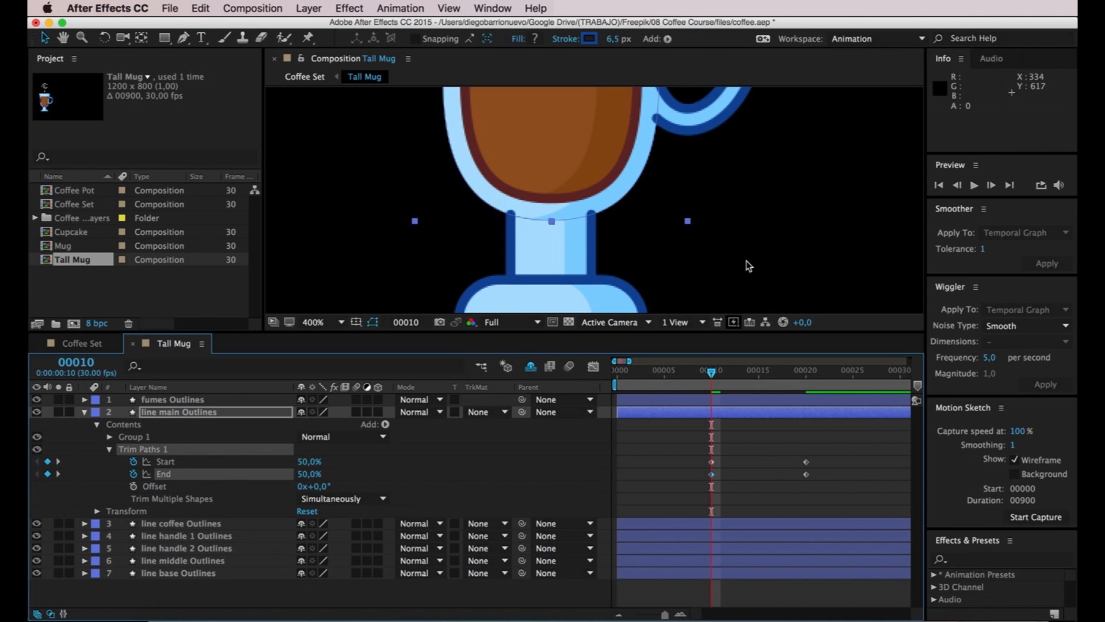
Check the main line's first drawn frames and set its trim Offset to 47° so it grows from the mug's bottom centre
{"action": "scroll", "coordinate": [734, 270], "scroll_direction": "up", "scroll_amount": 5}
{"action": "scroll", "coordinate": [727, 263], "scroll_direction": "down", "scroll_amount": 2}
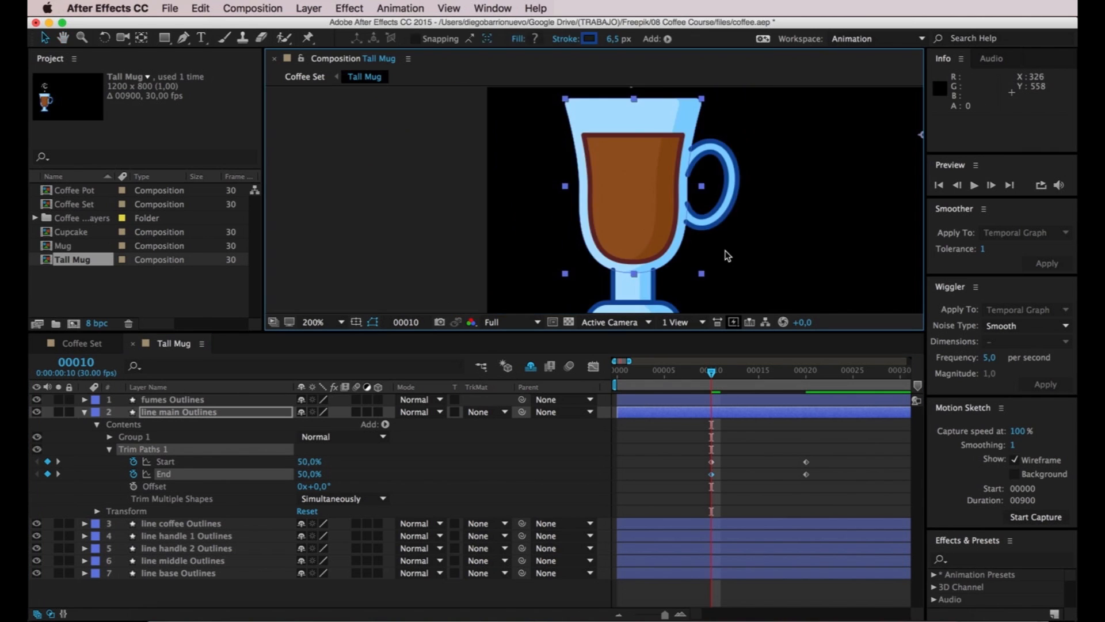
{"action": "left_click_drag", "start_coordinate": [711, 372], "coordinate": [728, 377]}
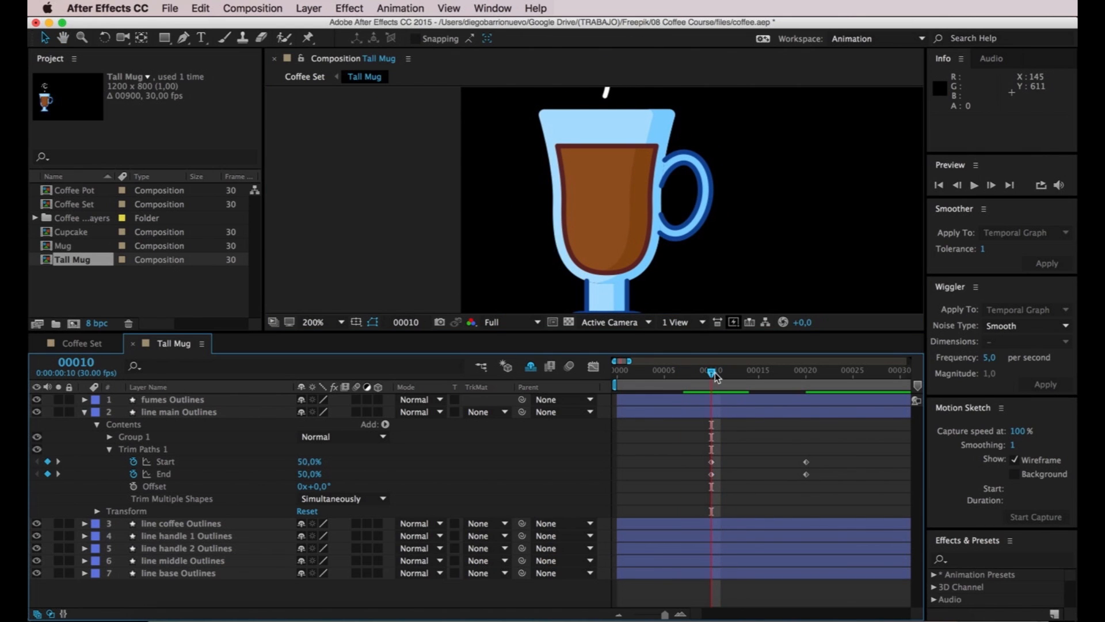
{"action": "left_click", "coordinate": [717, 371]}
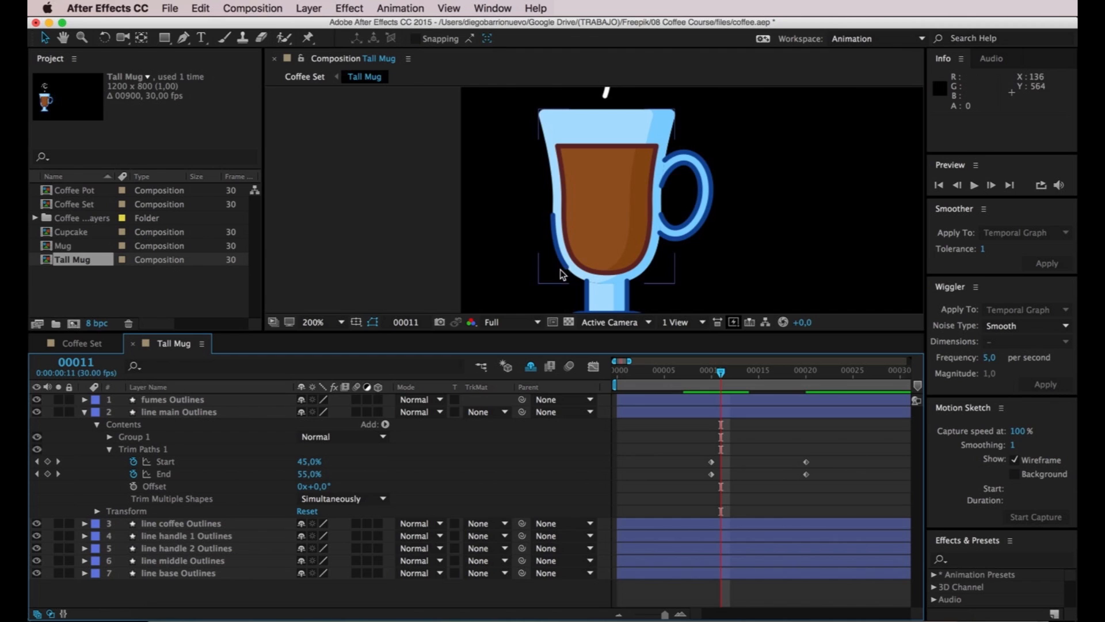
{"action": "mouse_move", "coordinate": [719, 373]}
{"action": "left_mouse_down"}
{"action": "mouse_move", "coordinate": [704, 373]}
{"action": "mouse_move", "coordinate": [720, 373]}
{"action": "left_mouse_up"}
{"action": "left_click", "coordinate": [149, 488]}
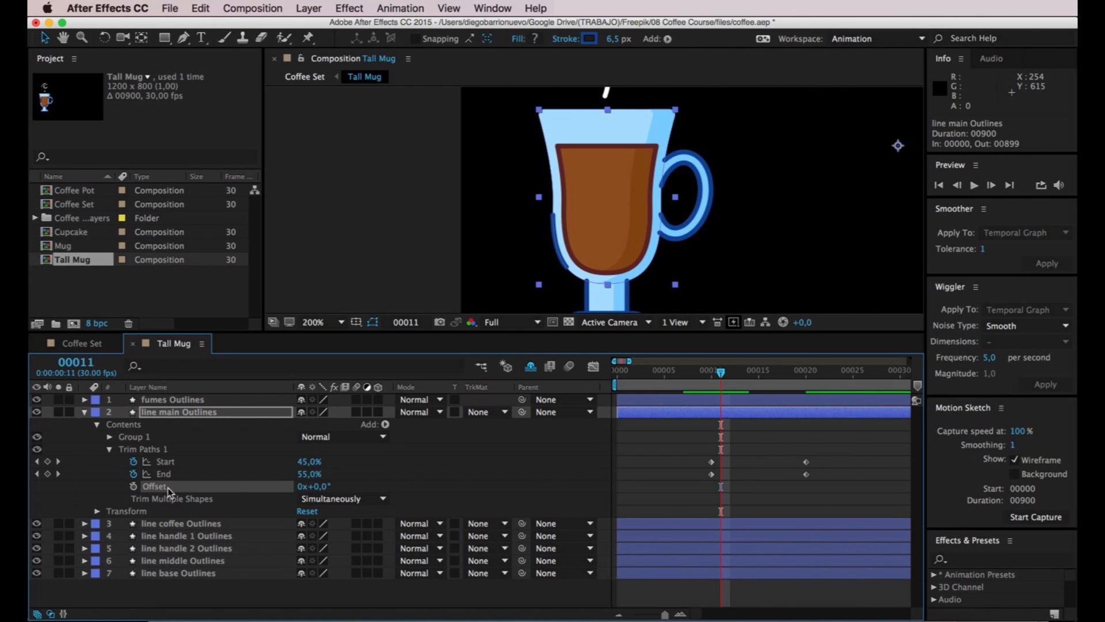
{"action": "mouse_move", "coordinate": [327, 491]}
{"action": "left_mouse_down"}
{"action": "mouse_move", "coordinate": [318, 494]}
{"action": "mouse_move", "coordinate": [349, 485]}
{"action": "left_mouse_up"}
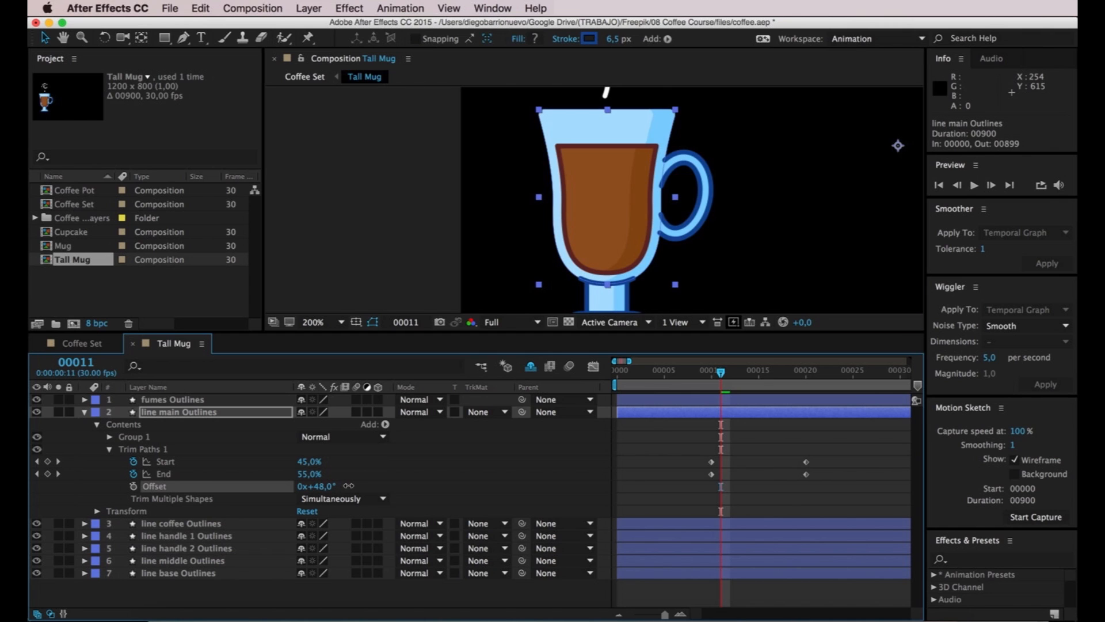
Play the Tall Mug animation from frame 0 and show the whole mug
{"action": "mouse_move", "coordinate": [719, 375]}
{"action": "left_mouse_down"}
{"action": "mouse_move", "coordinate": [803, 375]}
{"action": "mouse_move", "coordinate": [665, 390]}
{"action": "mouse_move", "coordinate": [561, 384]}
{"action": "left_mouse_up"}
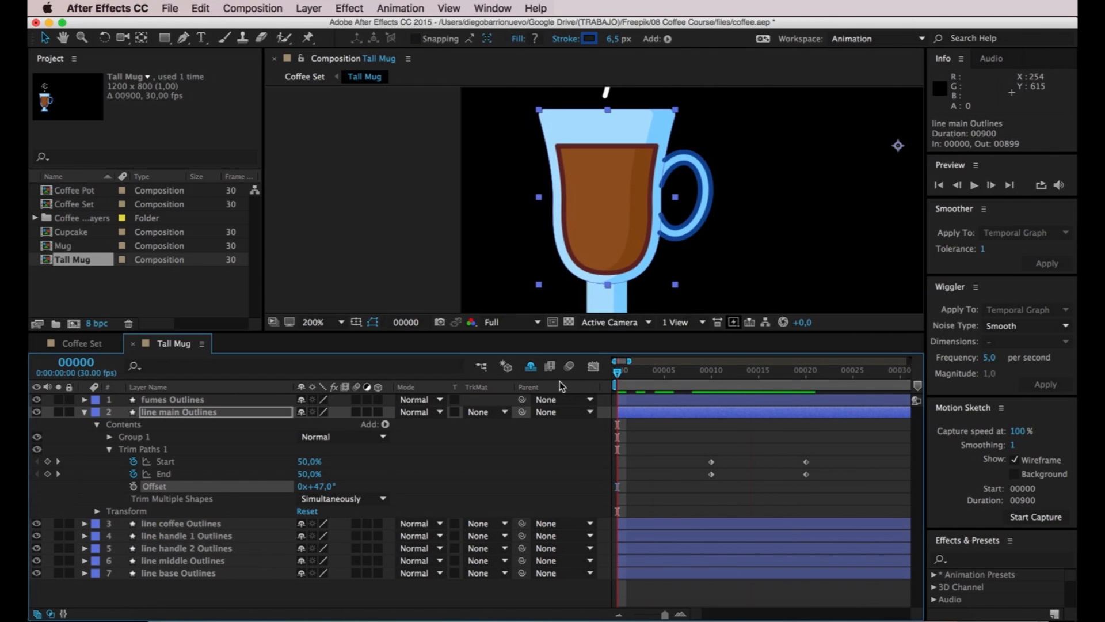
{"action": "key", "text": "space"}
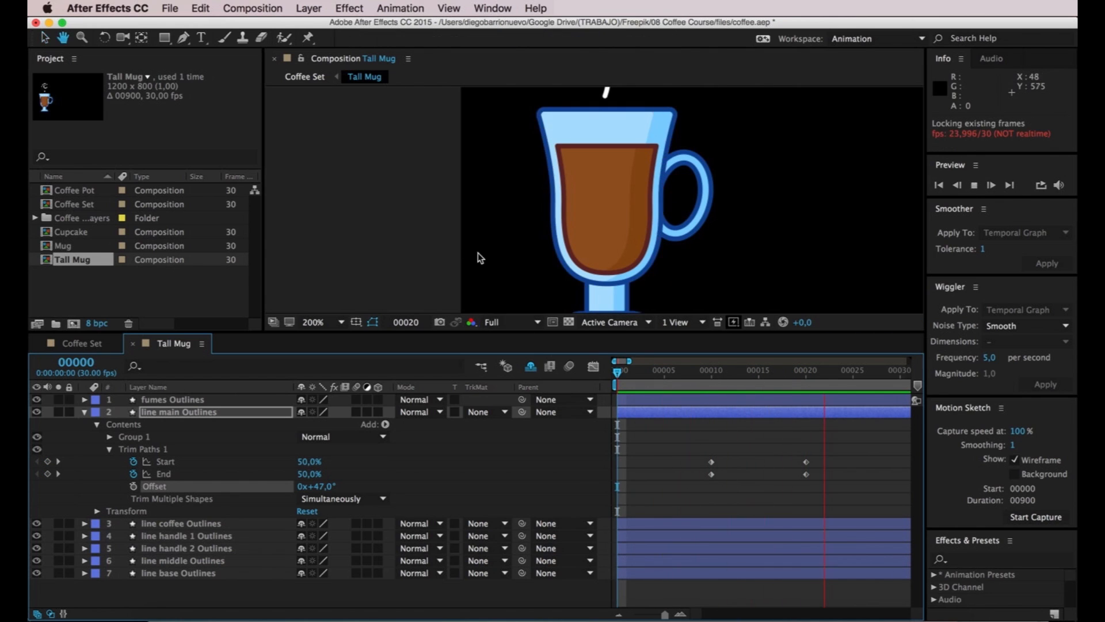
{"action": "key", "text": "space"}
{"action": "scroll", "coordinate": [416, 234], "scroll_direction": "down", "scroll_amount": 2}
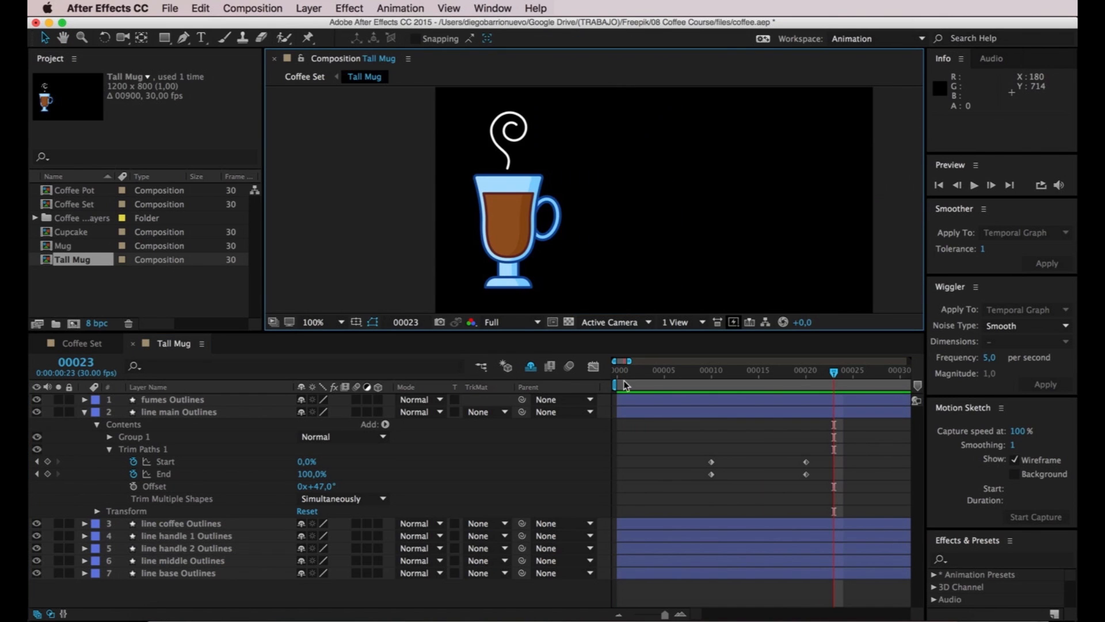
Turn on the transparency grid and replay the outline animation from frame 0
{"action": "left_click", "coordinate": [569, 322]}
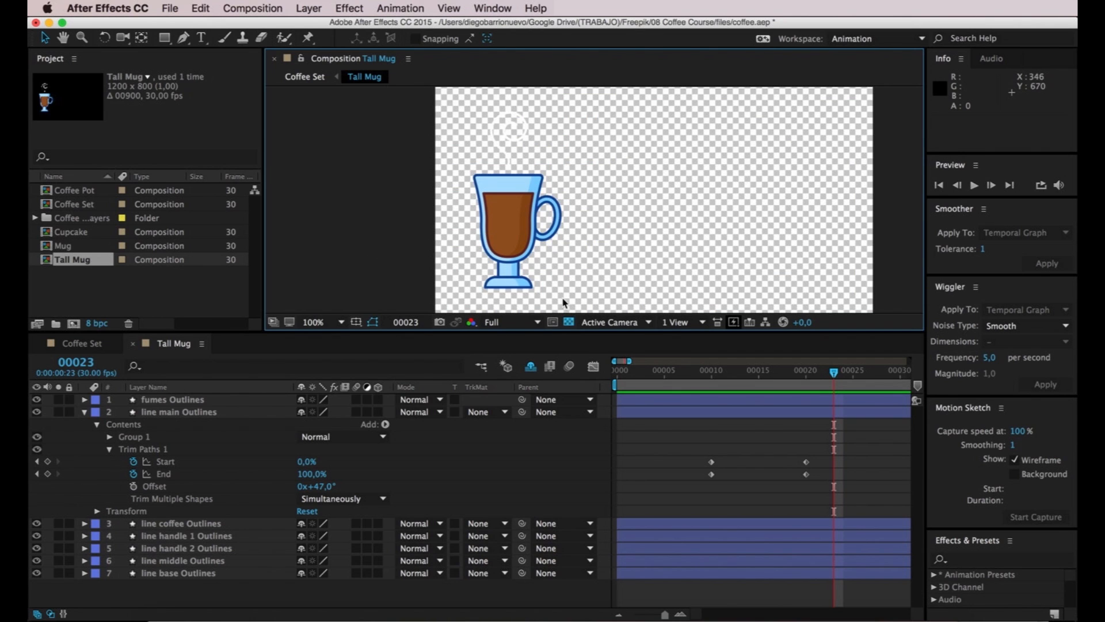
{"action": "left_click_drag", "start_coordinate": [833, 375], "coordinate": [533, 399]}
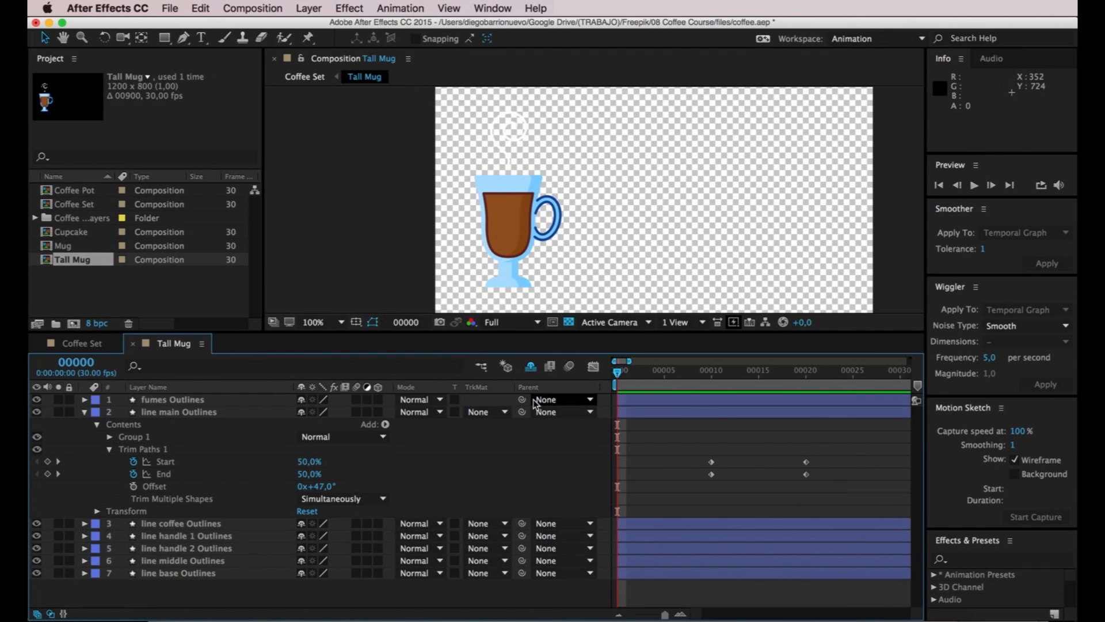
{"action": "key", "text": "space"}
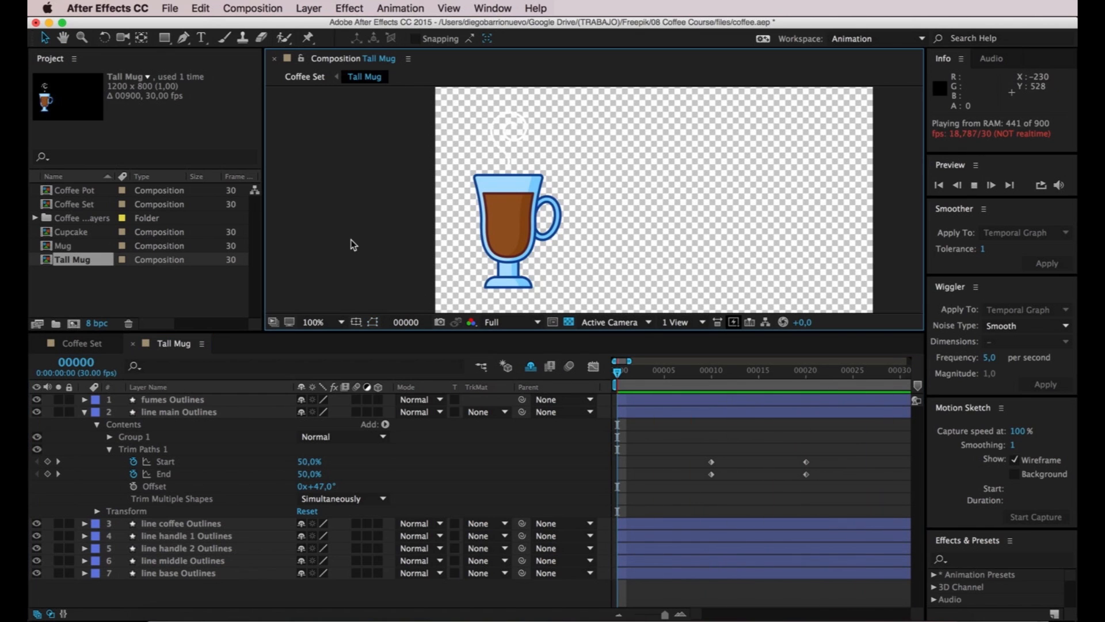
{"action": "key", "text": "space"}
End the work area at frame 25 and play the shortened preview from frame 0
{"action": "left_click_drag", "start_coordinate": [617, 375], "coordinate": [856, 374]}
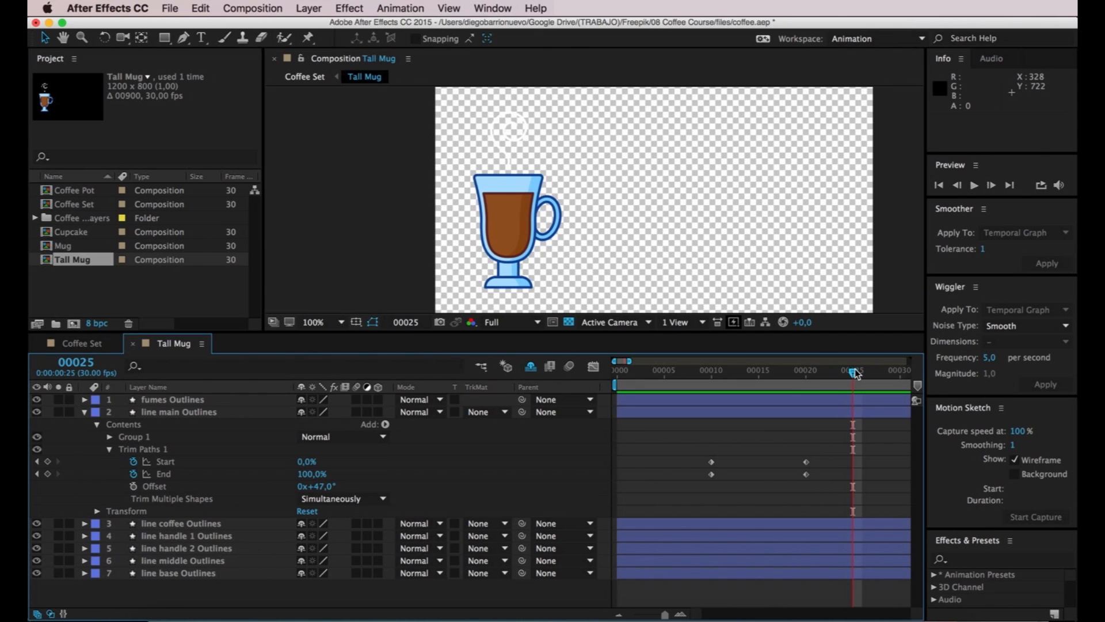
{"action": "key", "text": "n"}
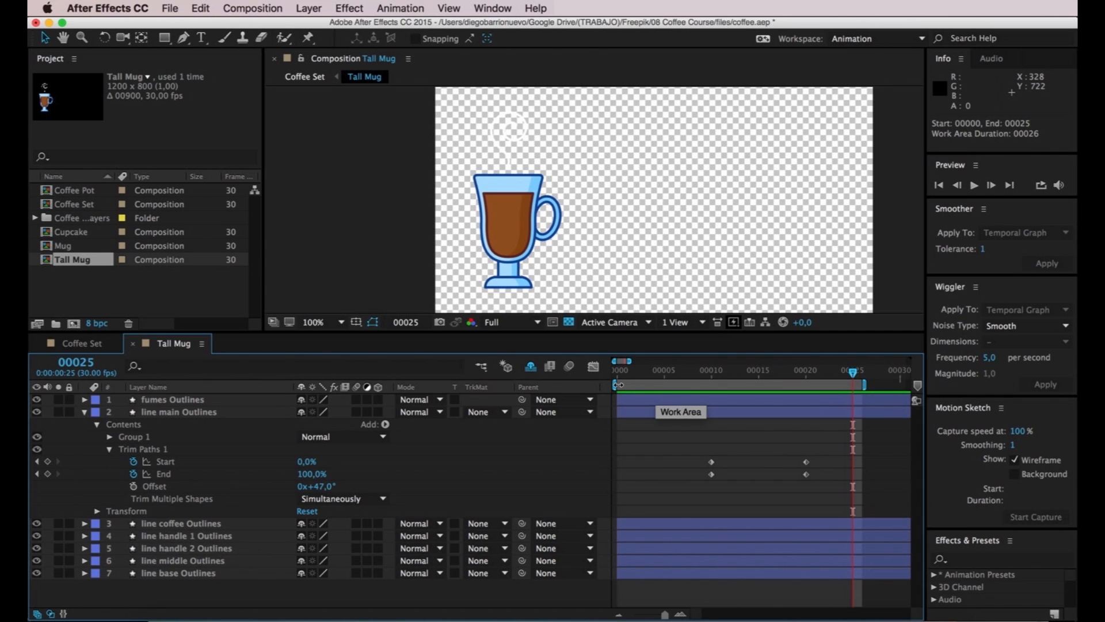
{"action": "mouse_move", "coordinate": [853, 373]}
{"action": "left_mouse_down"}
{"action": "mouse_move", "coordinate": [627, 374]}
{"action": "mouse_move", "coordinate": [864, 373]}
{"action": "left_mouse_up"}
{"action": "key", "text": "space"}
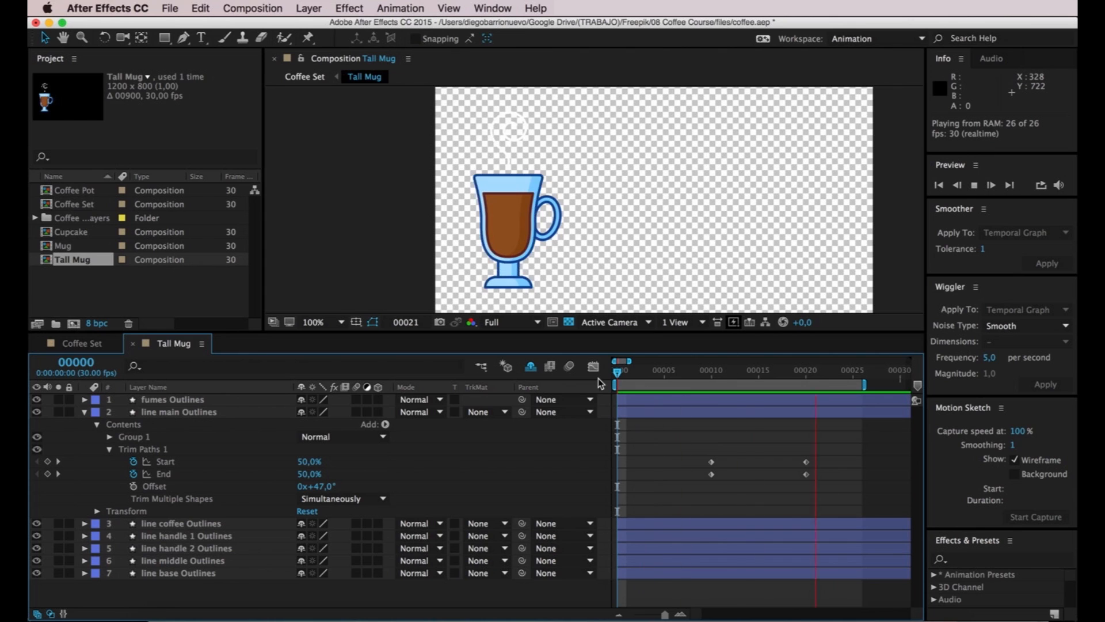
Scrub the outline animation to frame 13 and collapse the line main Outlines layer
{"action": "left_click", "coordinate": [721, 371]}
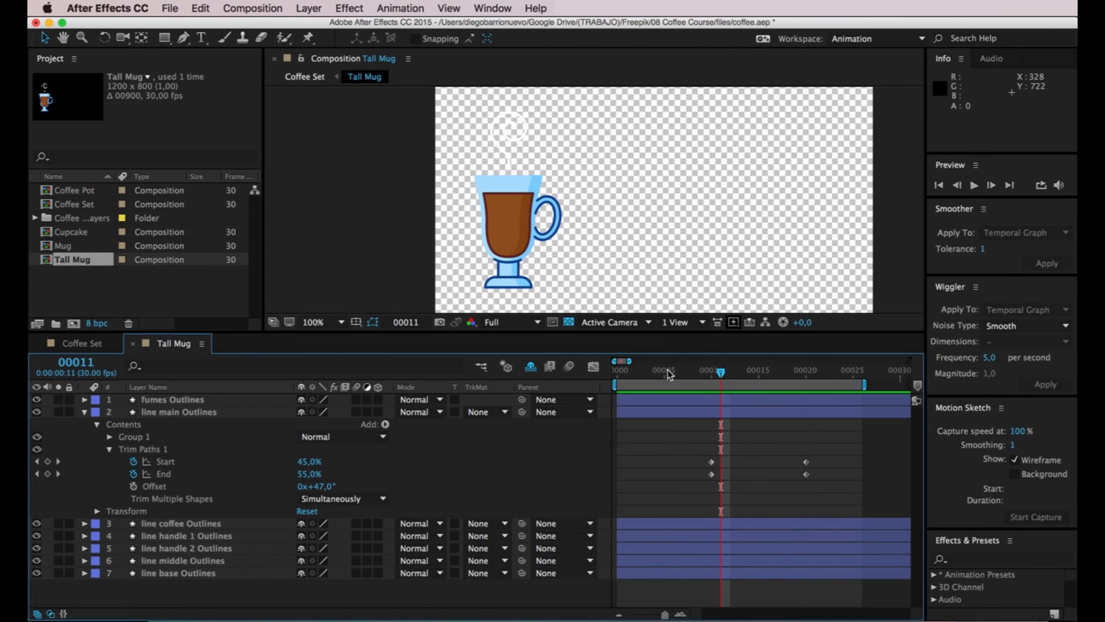
{"action": "left_click_drag", "start_coordinate": [723, 373], "coordinate": [745, 375]}
{"action": "left_click", "coordinate": [85, 412]}
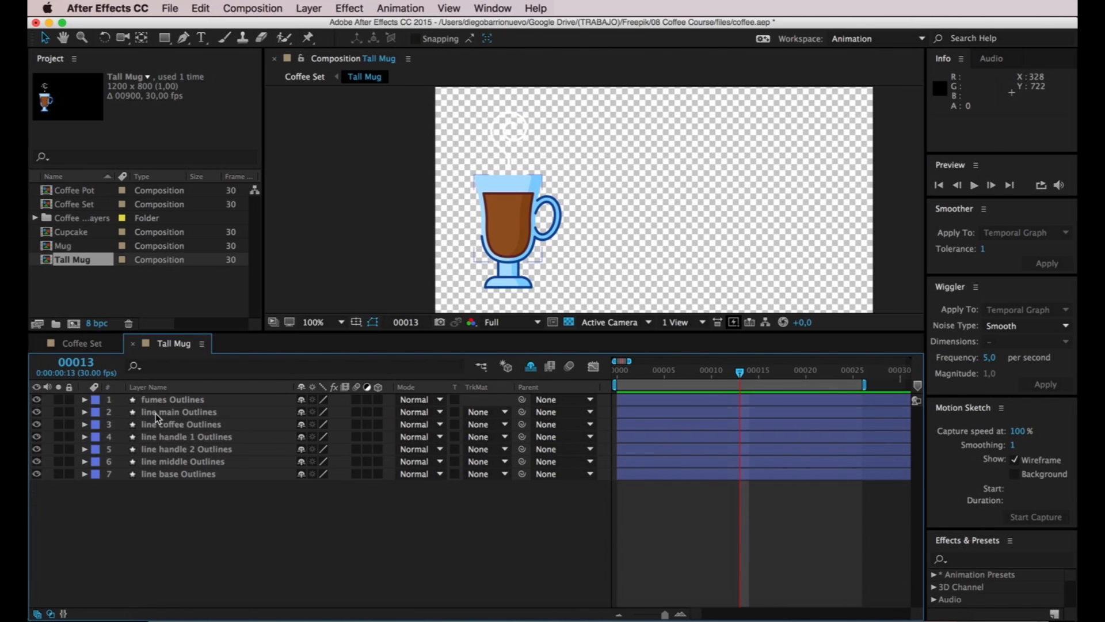
Expand the line handle 1 Outlines and line handle 2 Outlines layers
{"action": "left_click", "coordinate": [160, 445]}
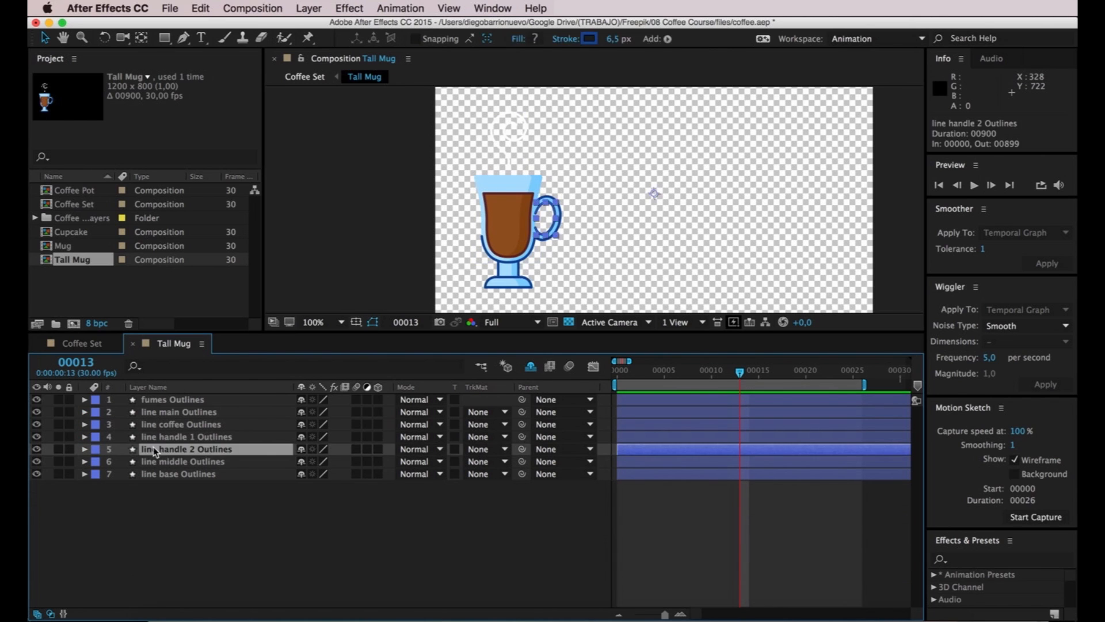
{"action": "left_click", "coordinate": [154, 438]}
{"action": "left_click", "coordinate": [85, 436]}
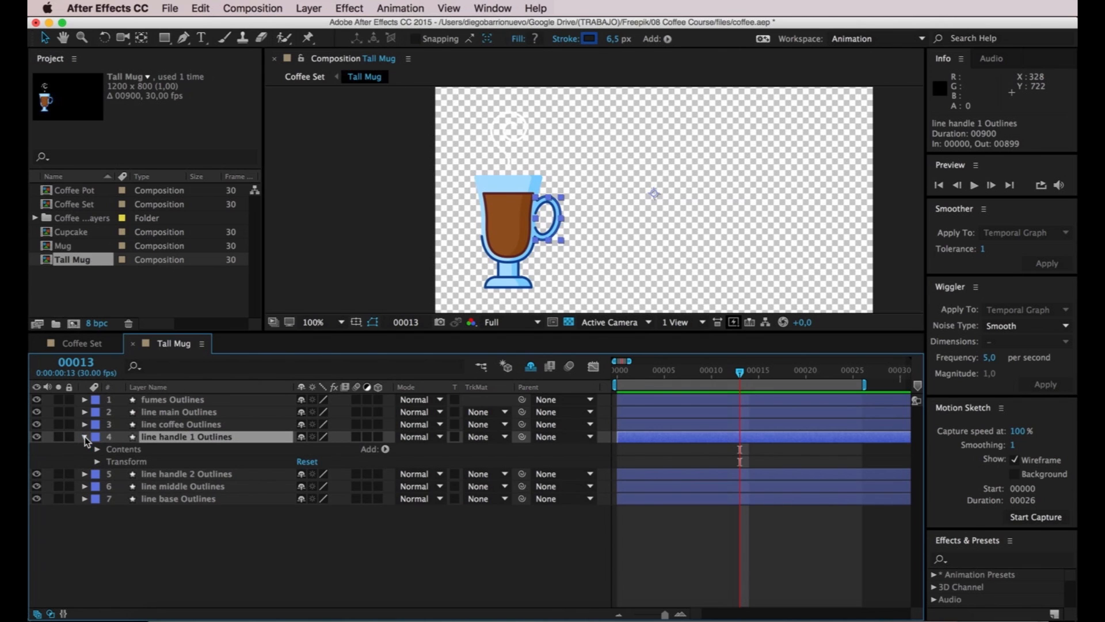
{"action": "left_click", "coordinate": [85, 474]}
Toggle the visibility of both handle outline layers to identify each one, leaving them visible
{"action": "left_click", "coordinate": [36, 475]}
{"action": "left_click", "coordinate": [35, 474]}
{"action": "left_click", "coordinate": [35, 437]}
{"action": "left_click", "coordinate": [35, 437]}
{"action": "left_click", "coordinate": [36, 437]}
{"action": "left_click", "coordinate": [36, 438]}
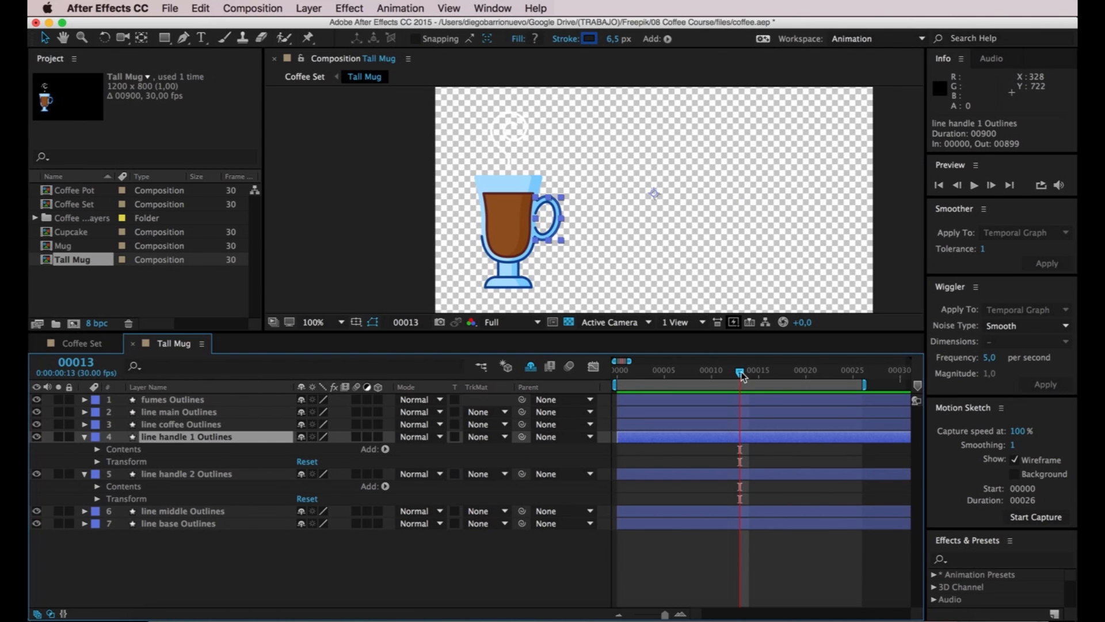
Add Trim Paths to the line handle 1 Outlines layer and expand its properties
{"action": "left_click", "coordinate": [434, 573]}
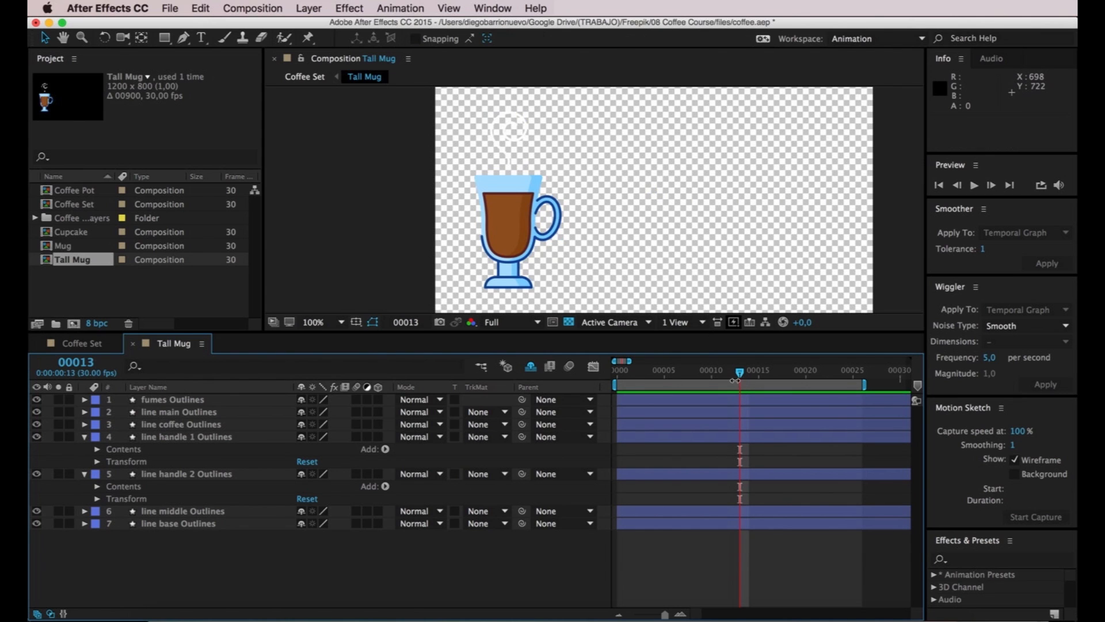
{"action": "left_click_drag", "start_coordinate": [734, 372], "coordinate": [741, 373]}
{"action": "left_click", "coordinate": [196, 438]}
{"action": "left_click", "coordinate": [385, 449]}
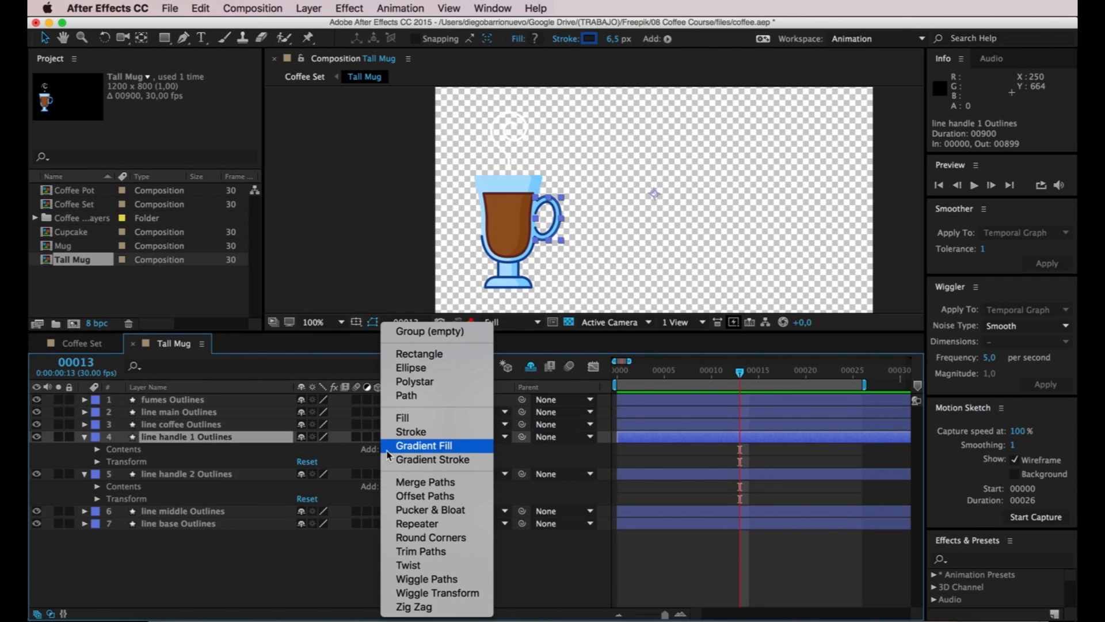
{"action": "left_click", "coordinate": [414, 551]}
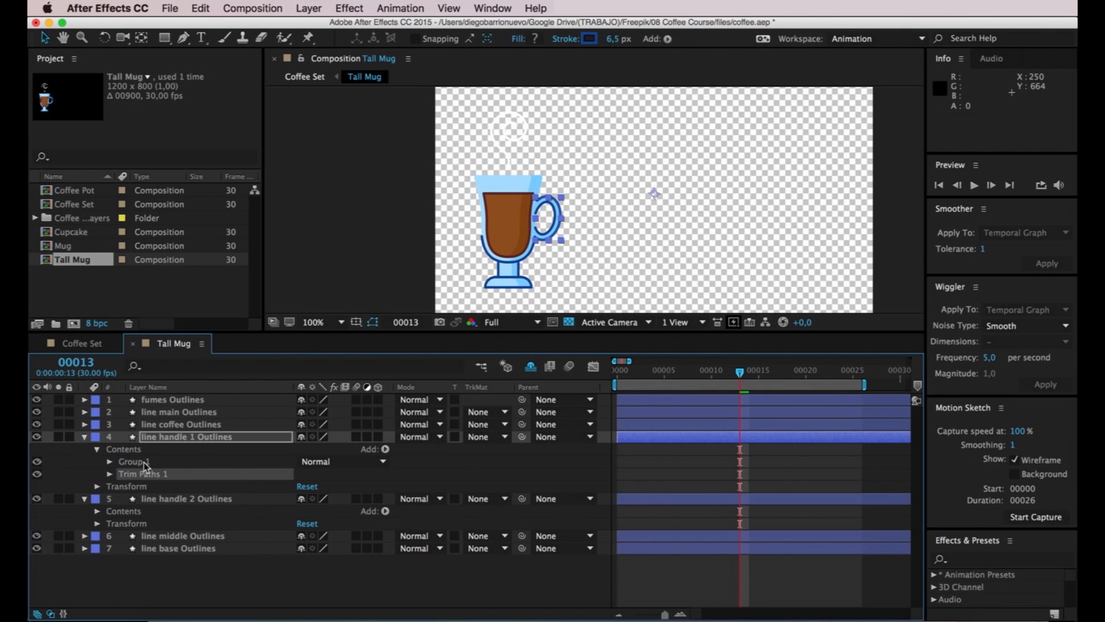
{"action": "left_click", "coordinate": [110, 474]}
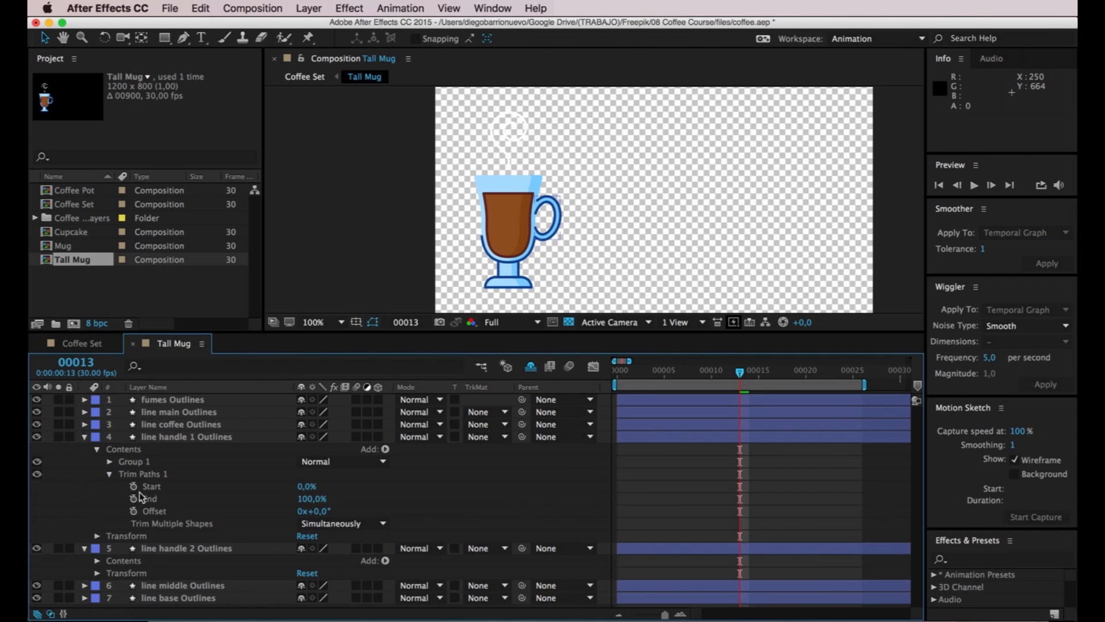
Keyframe the Trim Paths Start and End of line handle 1 Outlines at frames 13 and 17
{"action": "left_click", "coordinate": [133, 486]}
{"action": "left_click", "coordinate": [133, 499]}
{"action": "left_click_drag", "start_coordinate": [737, 375], "coordinate": [772, 386]}
{"action": "left_click", "coordinate": [47, 486]}
{"action": "left_click", "coordinate": [47, 498]}
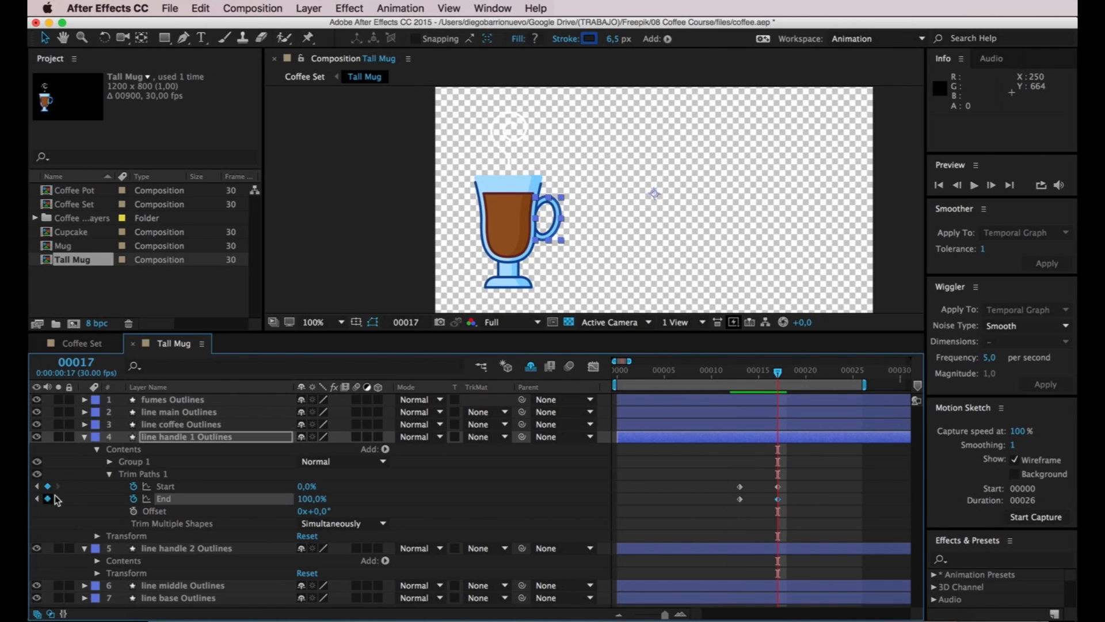
Set the Trim Paths End of line handle 1 Outlines to 0% at frame 13
{"action": "left_click", "coordinate": [38, 498]}
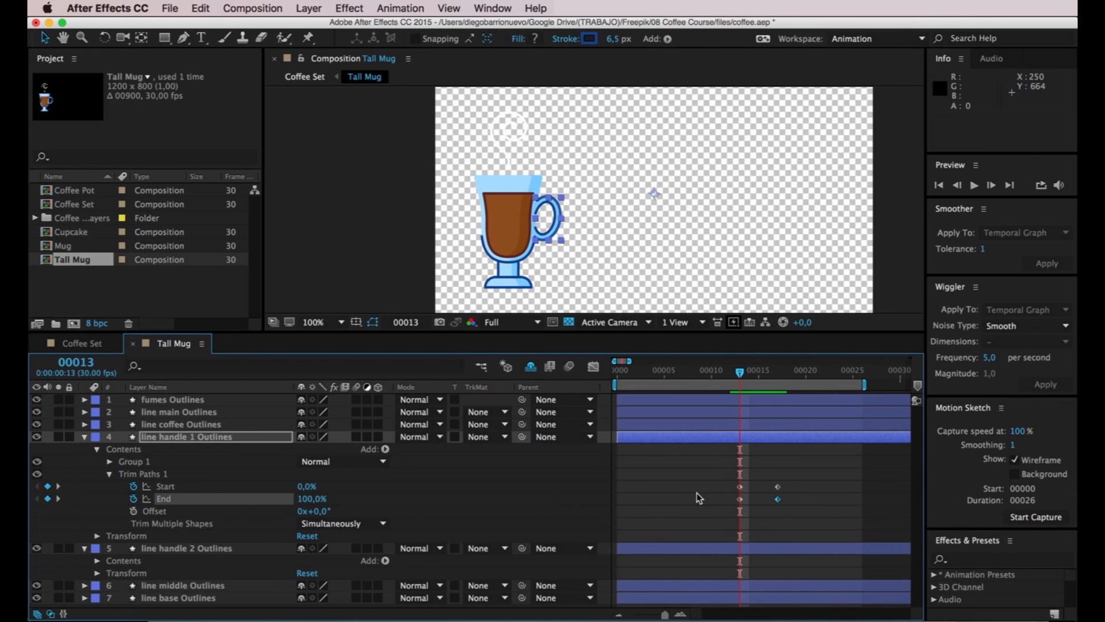
{"action": "left_click", "coordinate": [740, 486]}
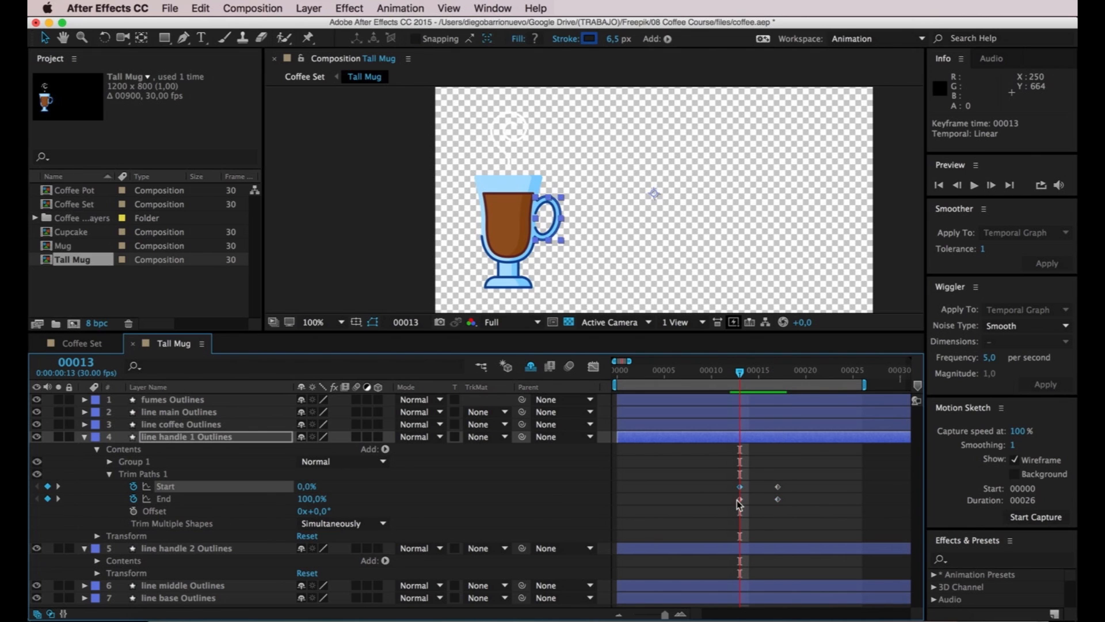
{"action": "left_click", "coordinate": [308, 499]}
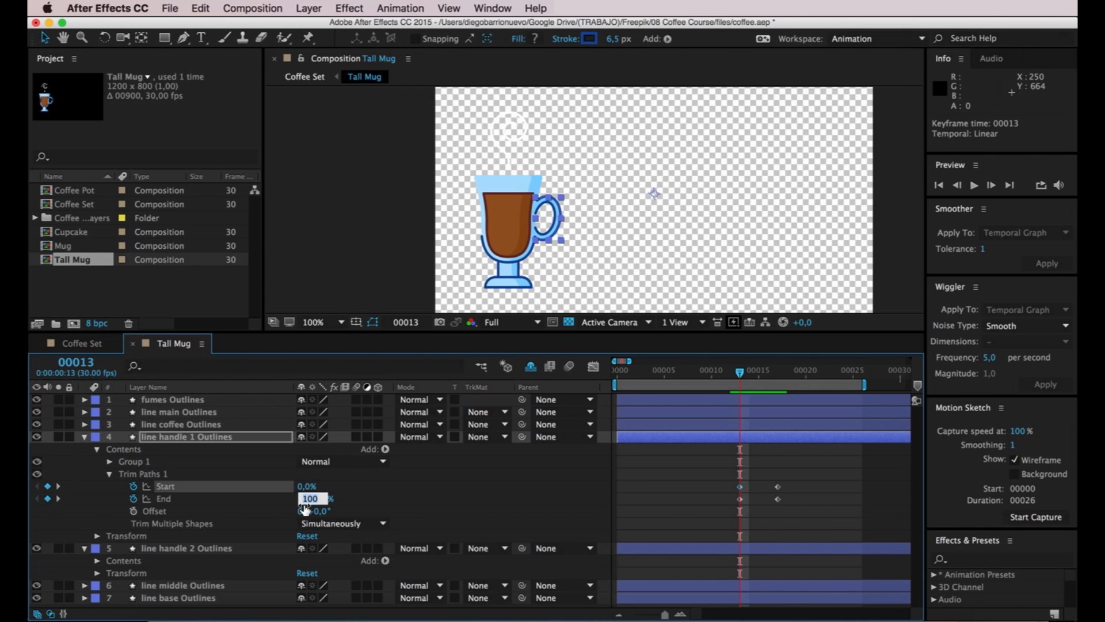
{"action": "type", "text": "0"}
{"action": "key", "text": "Return"}
Check the handle's drawing start up close, and move line handle 1 Outlines' first Start and End keyframes to frame 12
{"action": "left_click_drag", "start_coordinate": [739, 375], "coordinate": [740, 374]}
{"action": "left_click", "coordinate": [323, 232]}
{"action": "scroll", "coordinate": [567, 231], "scroll_direction": "up", "scroll_amount": 1}
{"action": "scroll", "coordinate": [555, 239], "scroll_direction": "up", "scroll_amount": 1}
{"action": "left_click_drag", "start_coordinate": [745, 372], "coordinate": [755, 372]}
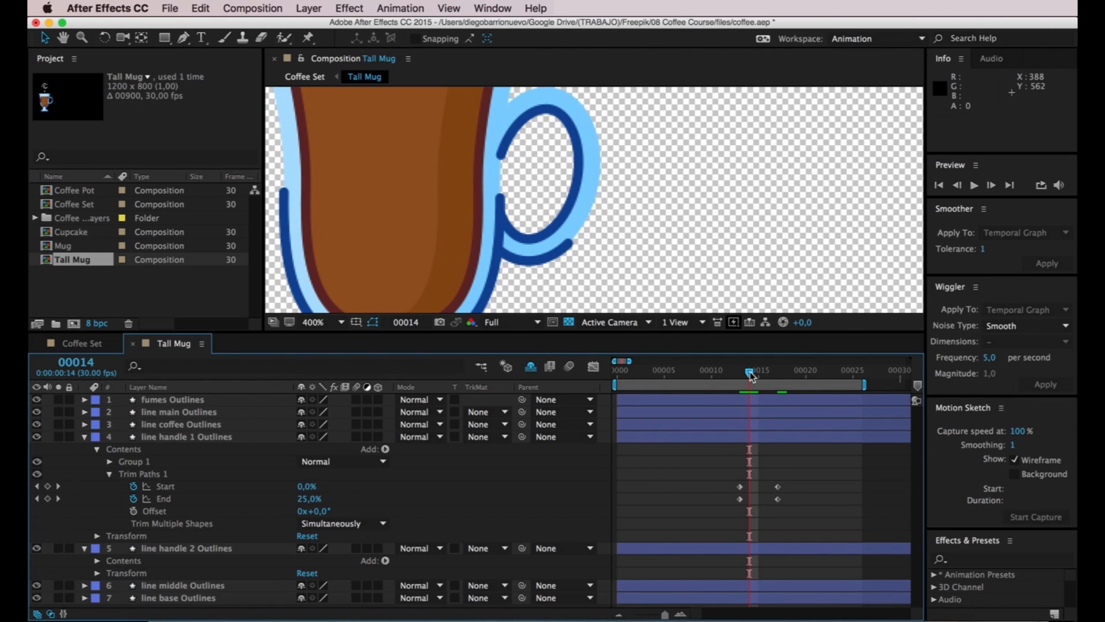
{"action": "mouse_move", "coordinate": [748, 374]}
{"action": "left_mouse_down"}
{"action": "mouse_move", "coordinate": [773, 374]}
{"action": "mouse_move", "coordinate": [734, 385]}
{"action": "mouse_move", "coordinate": [781, 379]}
{"action": "mouse_move", "coordinate": [741, 392]}
{"action": "left_mouse_up"}
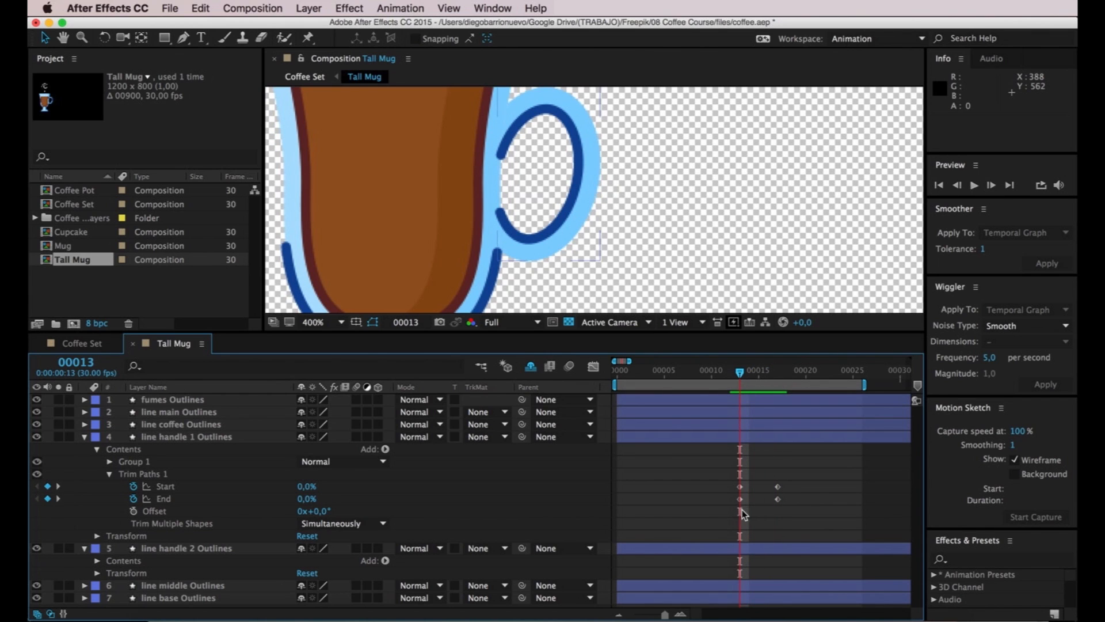
{"action": "left_click_drag", "start_coordinate": [730, 487], "coordinate": [788, 509]}
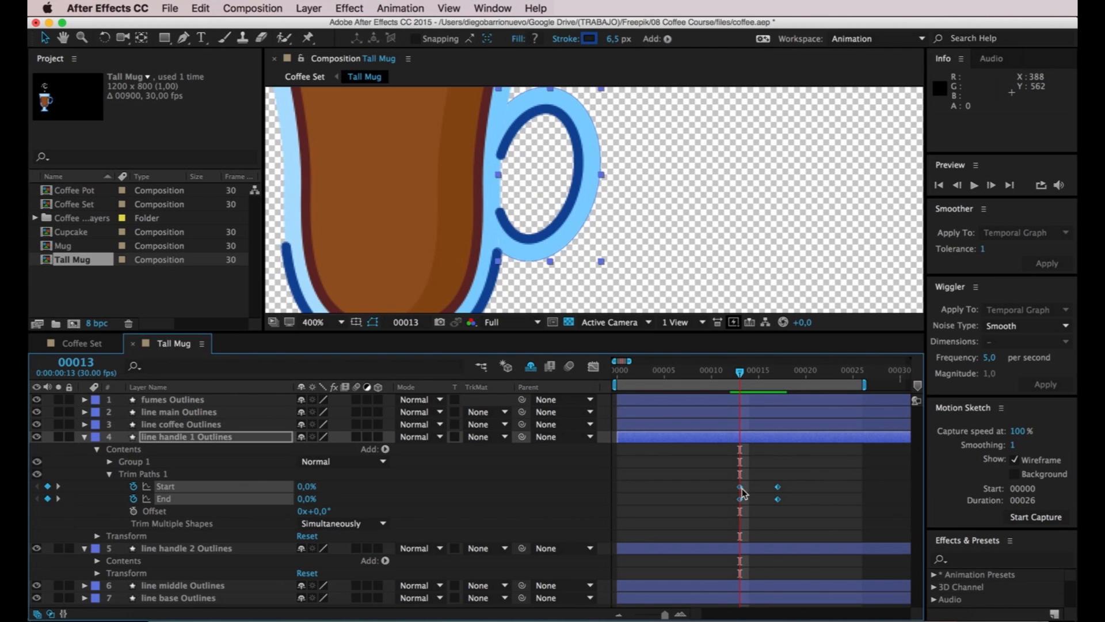
{"action": "mouse_move", "coordinate": [725, 487]}
{"action": "left_mouse_down"}
{"action": "mouse_move", "coordinate": [744, 503]}
{"action": "mouse_move", "coordinate": [734, 494]}
{"action": "left_mouse_up"}
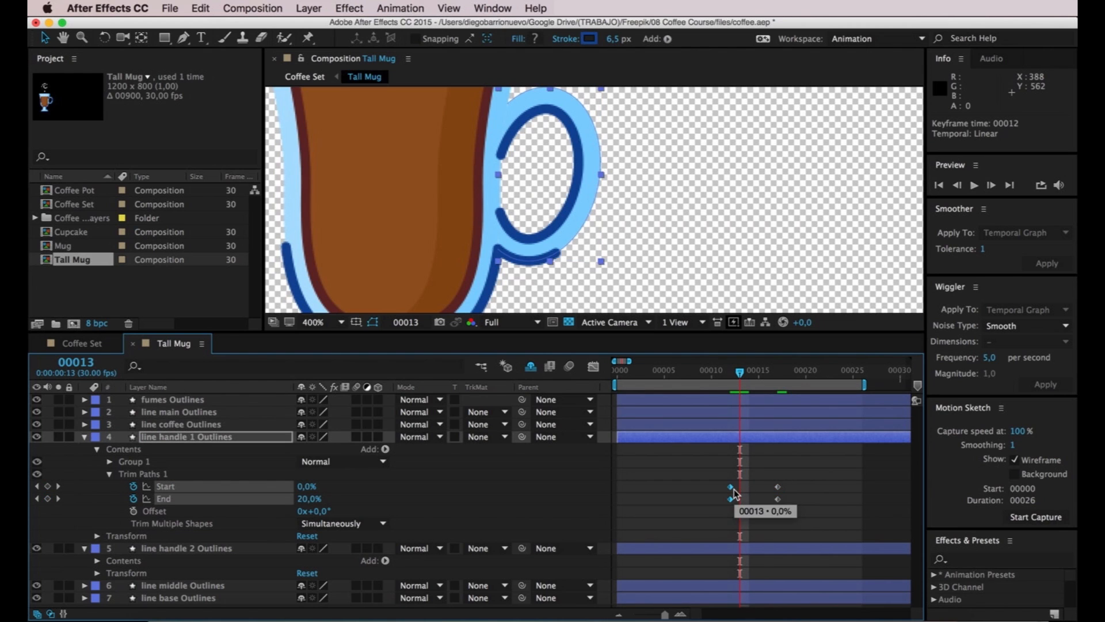
{"action": "left_click", "coordinate": [750, 493]}
Collapse line handle 1 Outlines and, with the time at frame 13, add Trim Paths to line handle 2 Outlines, expanding its properties
{"action": "mouse_move", "coordinate": [741, 373]}
{"action": "left_mouse_down"}
{"action": "mouse_move", "coordinate": [719, 373]}
{"action": "mouse_move", "coordinate": [781, 371]}
{"action": "left_mouse_up"}
{"action": "left_click", "coordinate": [84, 436]}
{"action": "left_click", "coordinate": [118, 452]}
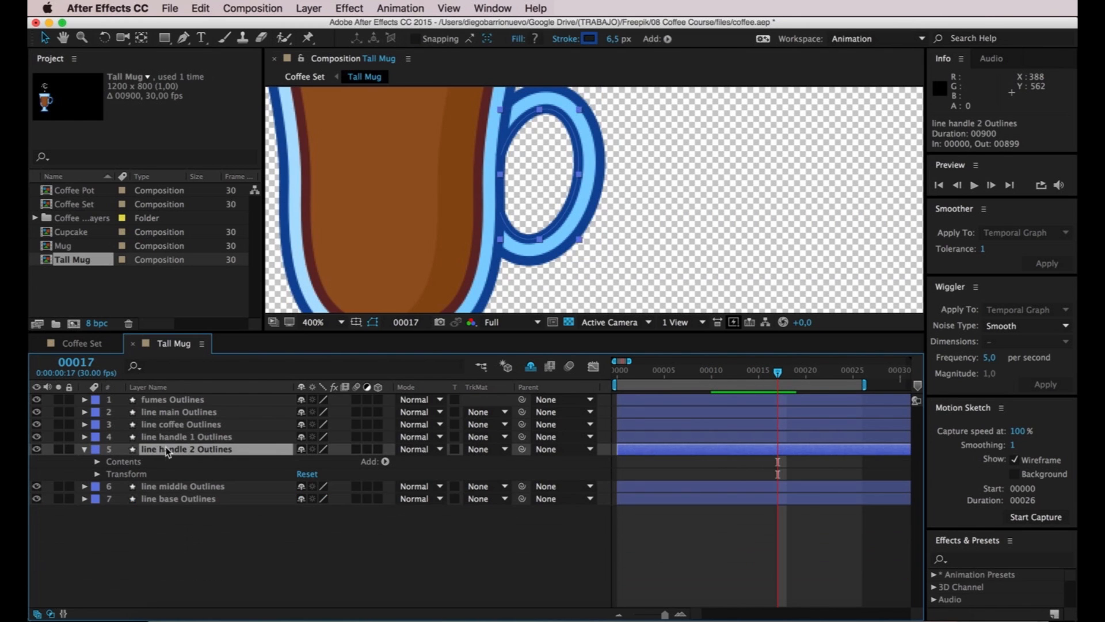
{"action": "left_click_drag", "start_coordinate": [778, 373], "coordinate": [740, 379]}
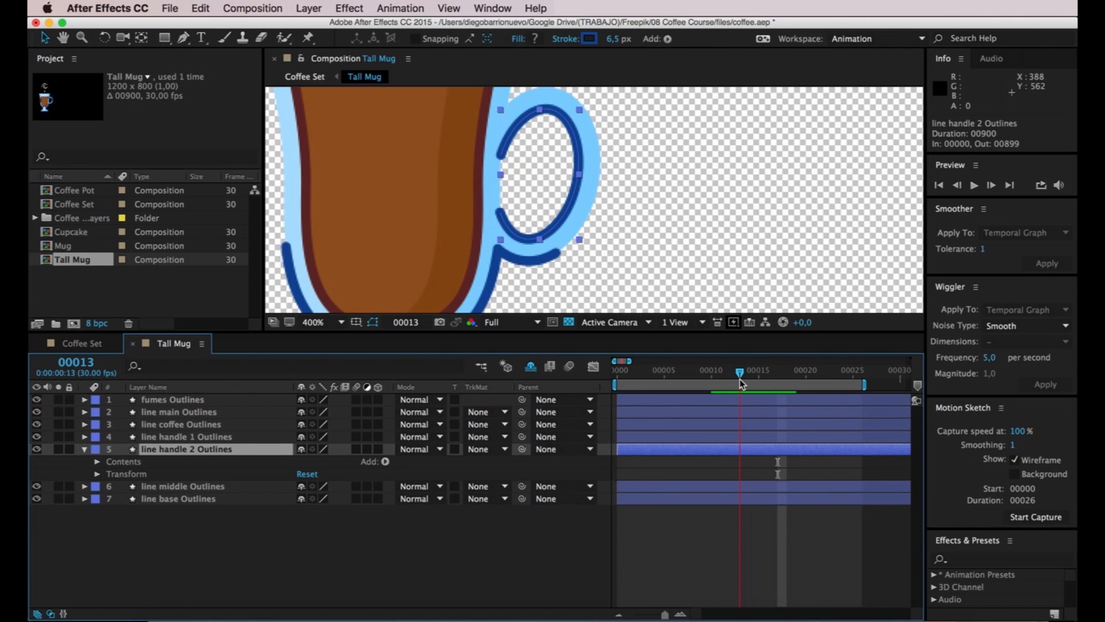
{"action": "left_click", "coordinate": [384, 461]}
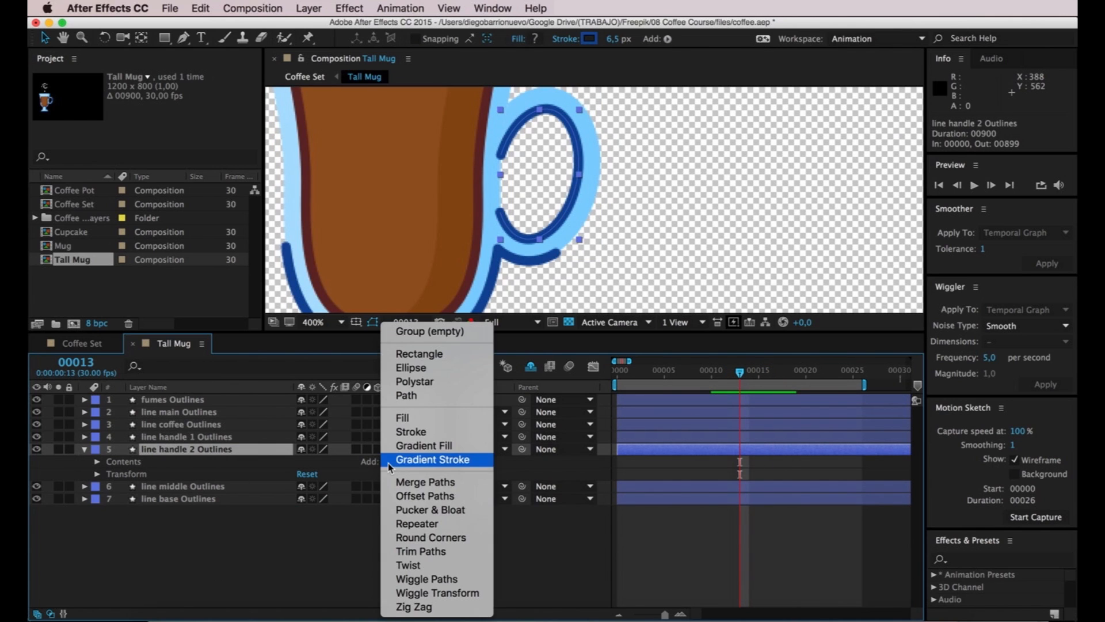
{"action": "left_click", "coordinate": [415, 551]}
{"action": "left_click", "coordinate": [109, 487]}
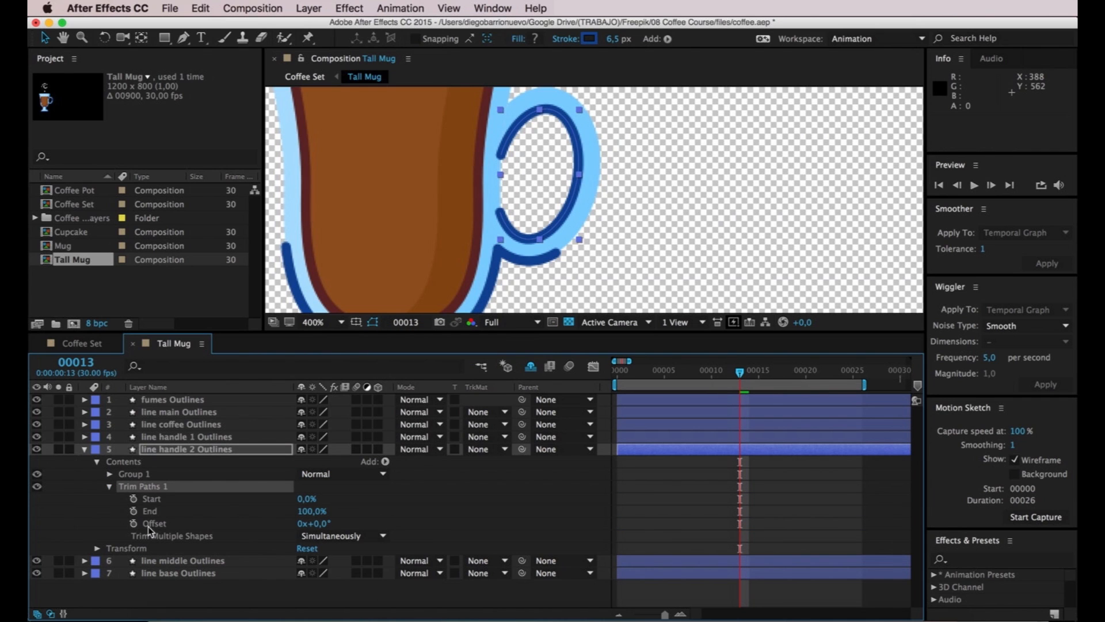
Keyframe the Trim Paths Start and End of line handle 2 Outlines at frames 13 and 17
{"action": "left_click_drag", "start_coordinate": [133, 498], "coordinate": [133, 512]}
{"action": "left_click_drag", "start_coordinate": [742, 375], "coordinate": [782, 374]}
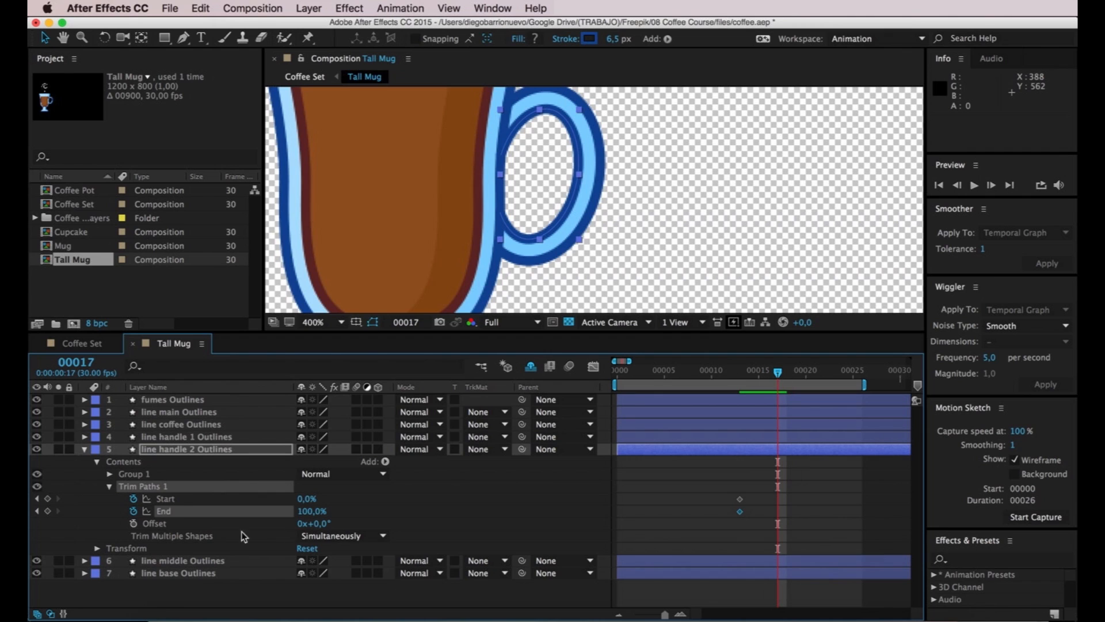
{"action": "left_click", "coordinate": [48, 498]}
{"action": "left_click", "coordinate": [48, 511]}
Set the Trim Paths End of line handle 2 Outlines to 0% at frame 13
{"action": "left_click_drag", "start_coordinate": [778, 373], "coordinate": [741, 378]}
{"action": "left_click_drag", "start_coordinate": [749, 493], "coordinate": [736, 521]}
{"action": "left_click", "coordinate": [299, 511]}
{"action": "type", "text": "0"}
{"action": "key", "text": "Return"}
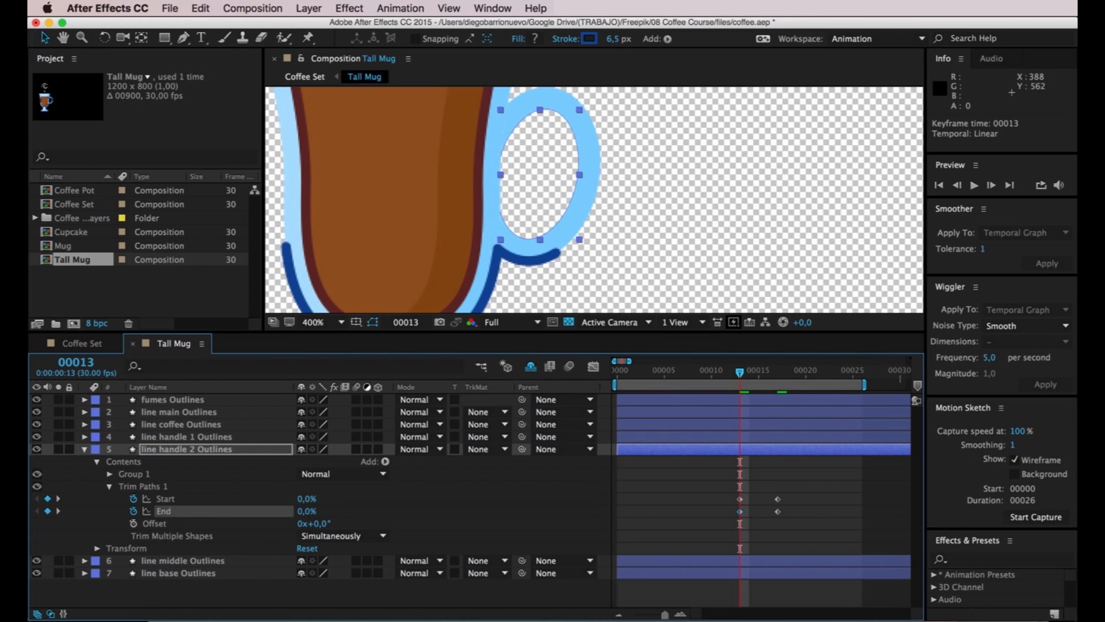
Shift the line handle 2 Outlines trim keyframes one frame later, to frames 14 and 18, and scrub through the result
{"action": "mouse_move", "coordinate": [741, 374]}
{"action": "left_mouse_down"}
{"action": "mouse_move", "coordinate": [714, 374]}
{"action": "mouse_move", "coordinate": [720, 389]}
{"action": "mouse_move", "coordinate": [777, 371]}
{"action": "mouse_move", "coordinate": [749, 379]}
{"action": "left_mouse_up"}
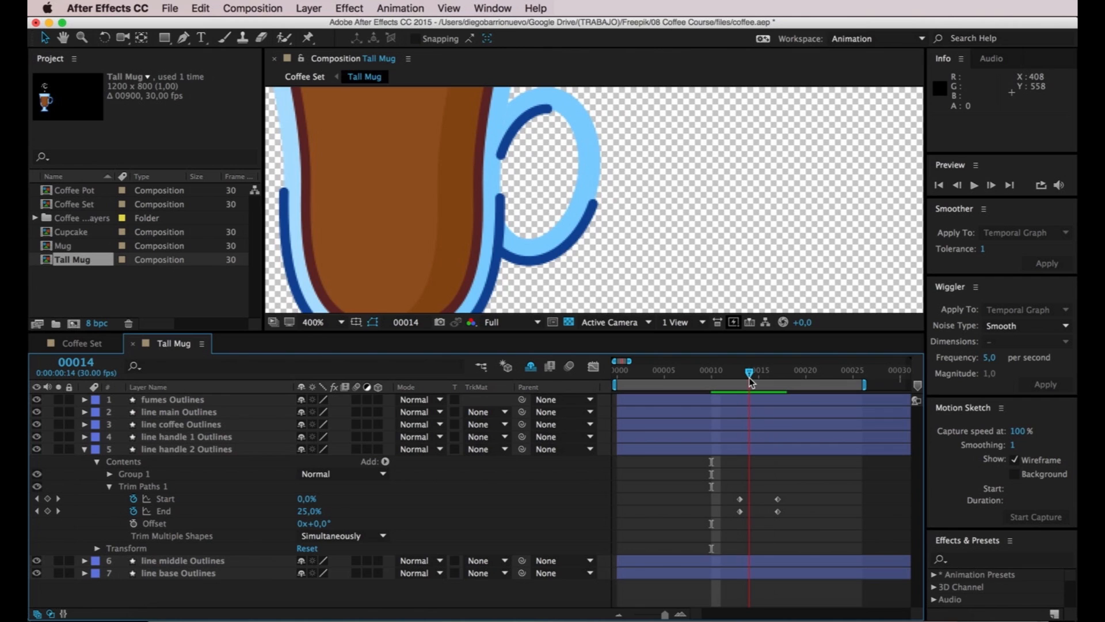
{"action": "left_click", "coordinate": [741, 497]}
{"action": "mouse_move", "coordinate": [756, 506]}
{"action": "left_mouse_down"}
{"action": "mouse_move", "coordinate": [782, 513]}
{"action": "mouse_move", "coordinate": [743, 515]}
{"action": "left_mouse_up"}
{"action": "left_click_drag", "start_coordinate": [740, 511], "coordinate": [750, 507]}
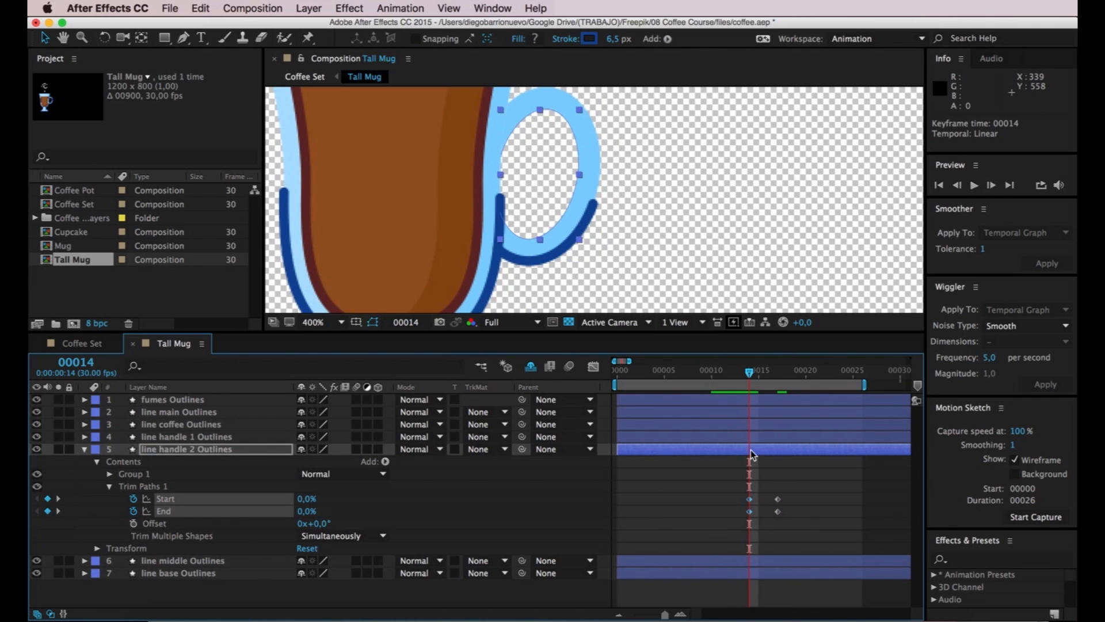
{"action": "mouse_move", "coordinate": [751, 378]}
{"action": "left_mouse_down"}
{"action": "mouse_move", "coordinate": [739, 377]}
{"action": "mouse_move", "coordinate": [758, 375]}
{"action": "left_mouse_up"}
{"action": "left_click", "coordinate": [576, 184]}
{"action": "mouse_move", "coordinate": [790, 494]}
{"action": "left_mouse_down"}
{"action": "mouse_move", "coordinate": [774, 517]}
{"action": "mouse_move", "coordinate": [780, 506]}
{"action": "left_mouse_up"}
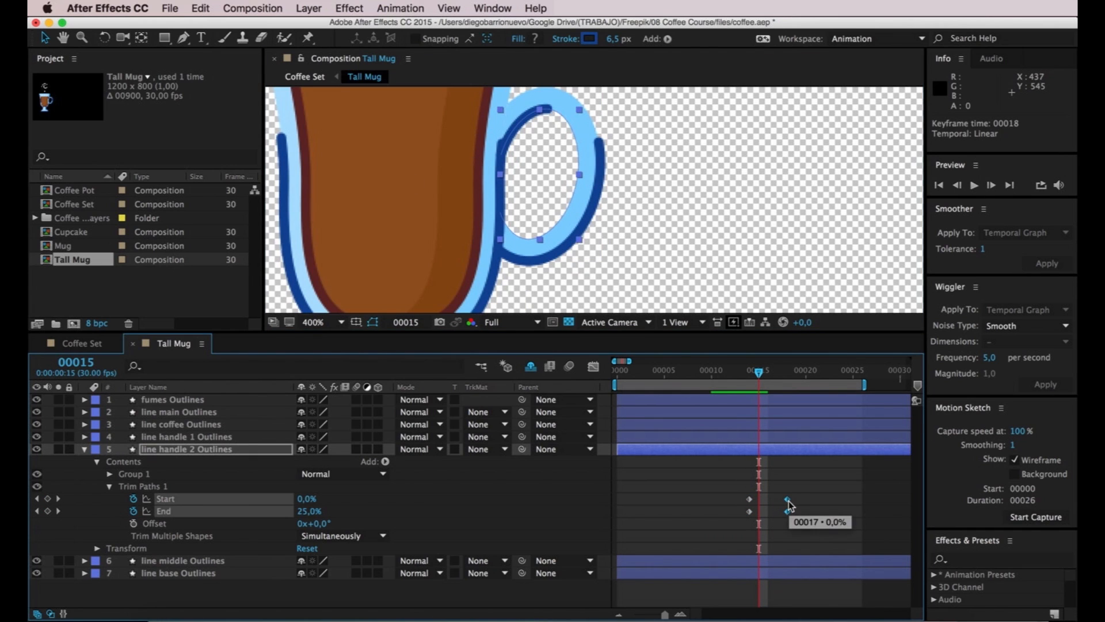
{"action": "mouse_move", "coordinate": [759, 384]}
{"action": "left_mouse_down"}
{"action": "mouse_move", "coordinate": [721, 384]}
{"action": "mouse_move", "coordinate": [719, 374]}
{"action": "mouse_move", "coordinate": [786, 381]}
{"action": "left_mouse_up"}
{"action": "left_click", "coordinate": [781, 285]}
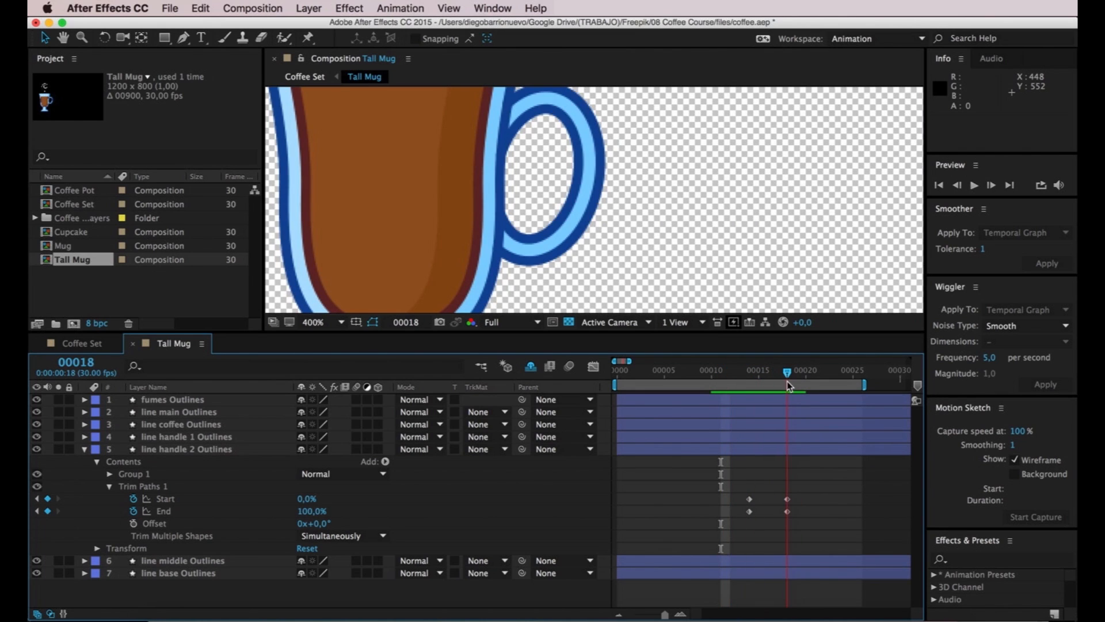
View the whole mug at 100% and play the animation from frame 0
{"action": "left_click", "coordinate": [666, 262]}
{"action": "scroll", "coordinate": [666, 262], "scroll_direction": "down", "scroll_amount": 4}
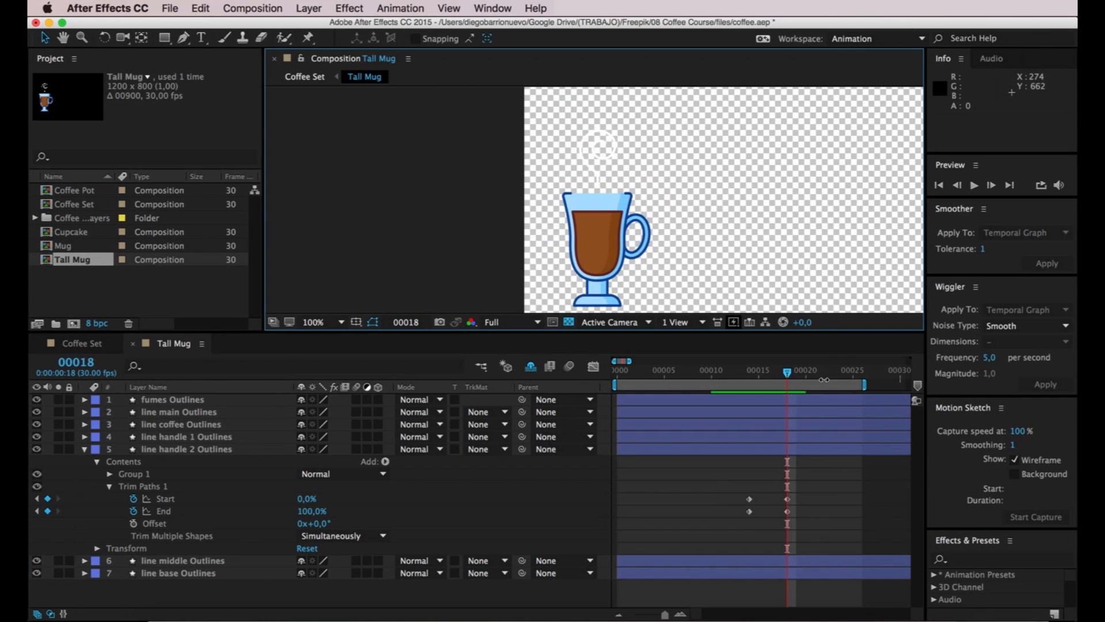
{"action": "left_click_drag", "start_coordinate": [790, 373], "coordinate": [579, 374]}
{"action": "key", "text": "space"}
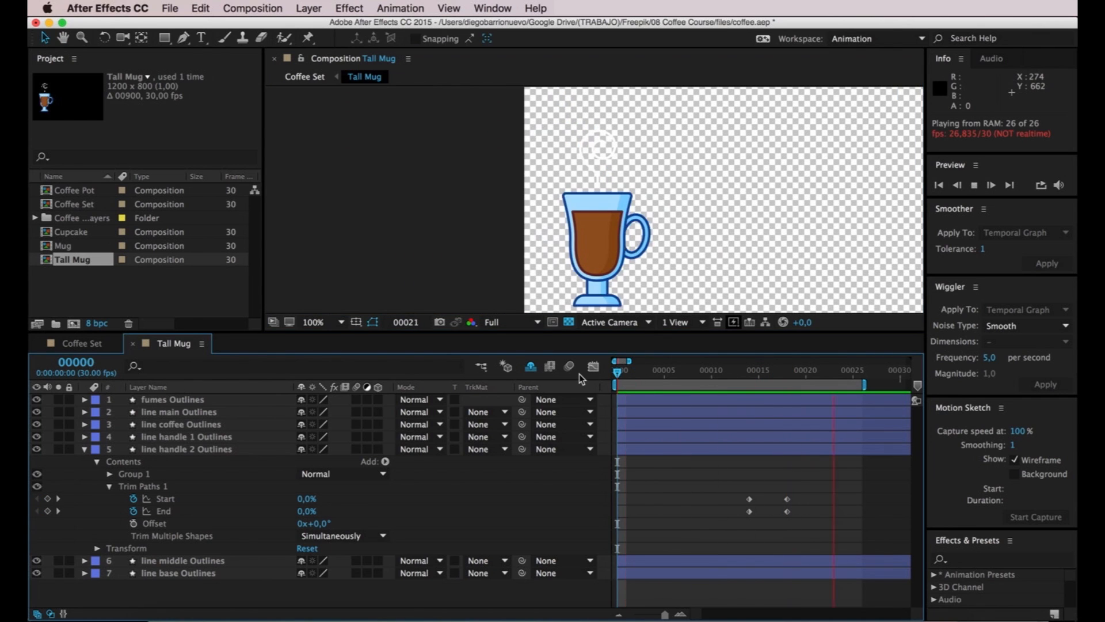
{"action": "key", "text": "space"}
{"action": "left_click_drag", "start_coordinate": [691, 371], "coordinate": [603, 374]}
{"action": "key", "text": "space"}
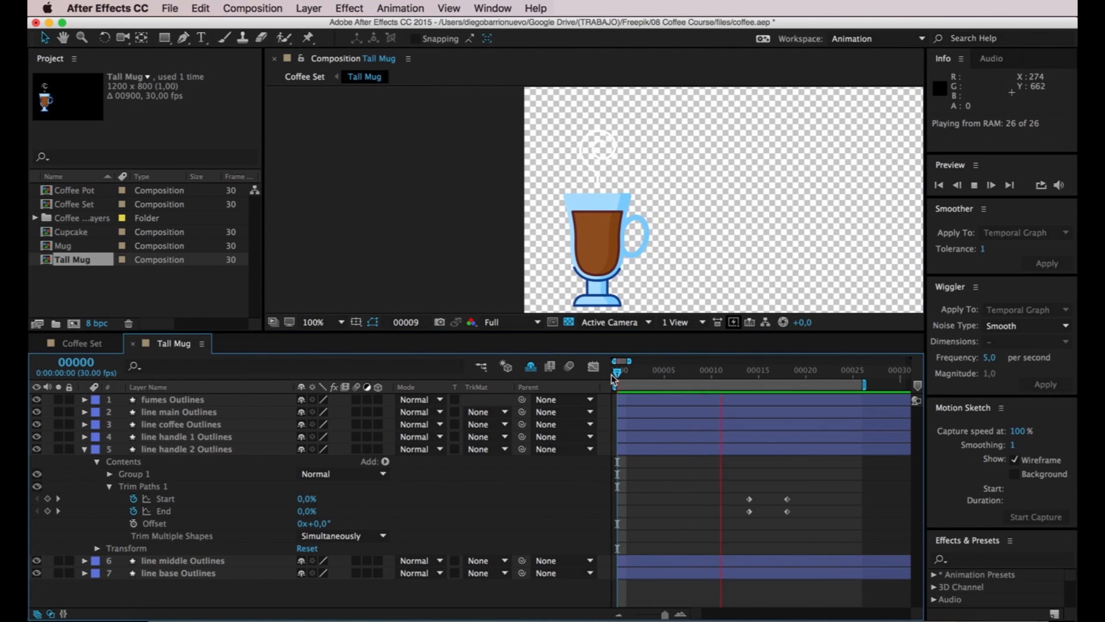
Move the last Start and End keyframes of line handle 2 Outlines to frame 19
{"action": "left_click_drag", "start_coordinate": [701, 368], "coordinate": [777, 374]}
{"action": "mouse_move", "coordinate": [806, 495]}
{"action": "left_mouse_down"}
{"action": "mouse_move", "coordinate": [783, 518]}
{"action": "mouse_move", "coordinate": [813, 503]}
{"action": "mouse_move", "coordinate": [800, 505]}
{"action": "left_mouse_up"}
{"action": "key", "text": "="}
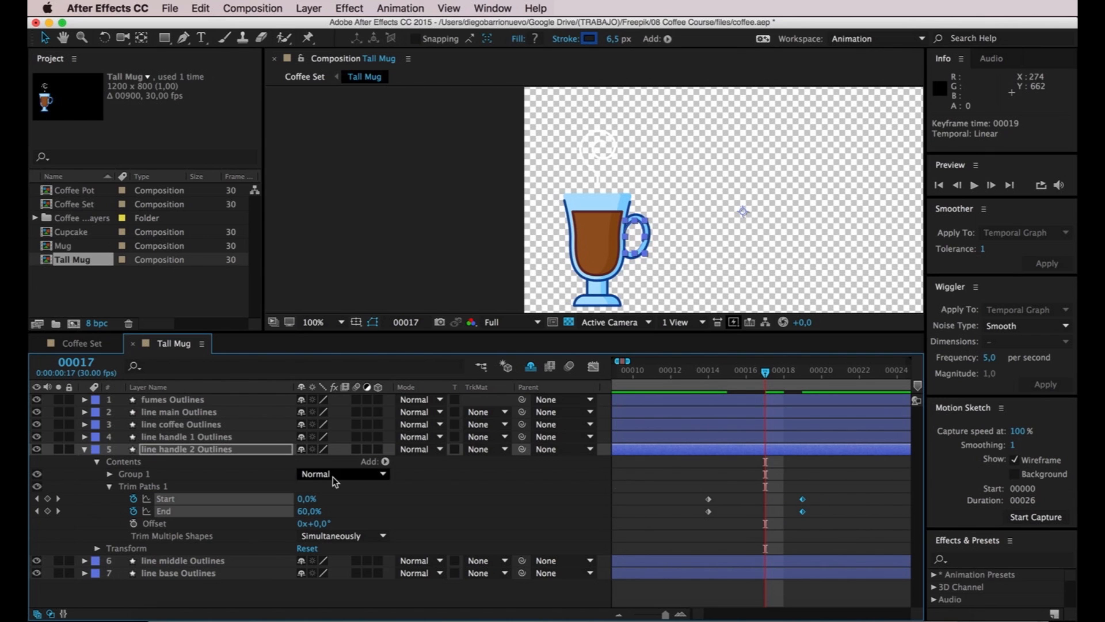
Collapse line handle 2 Outlines, expand line handle 1 Outlines and move its last Start and End keyframes to frame 19
{"action": "left_click", "coordinate": [82, 449]}
{"action": "left_click", "coordinate": [84, 436]}
{"action": "left_click_drag", "start_coordinate": [743, 474], "coordinate": [769, 510]}
{"action": "left_click_drag", "start_coordinate": [765, 487], "coordinate": [802, 489]}
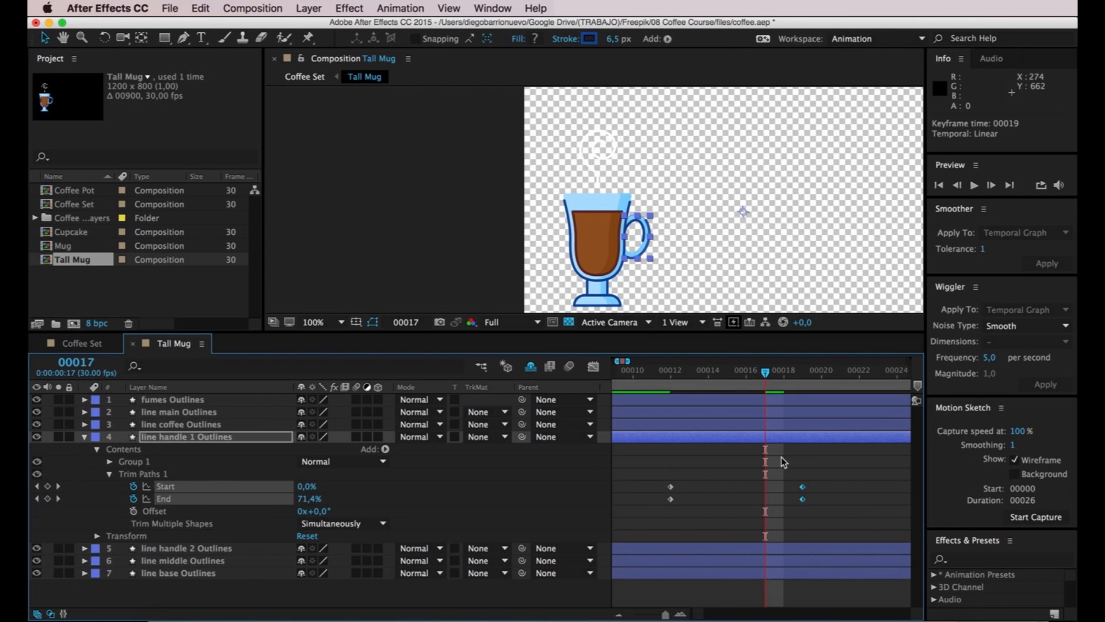
Show a longer time span in the timeline and replay the animation from frame 0 to check the handle timing
{"action": "key", "text": "minus"}
{"action": "key", "text": "minus"}
{"action": "key", "text": "minus"}
{"action": "left_click_drag", "start_coordinate": [712, 375], "coordinate": [594, 378]}
{"action": "left_click", "coordinate": [468, 245]}
{"action": "key", "text": "space"}
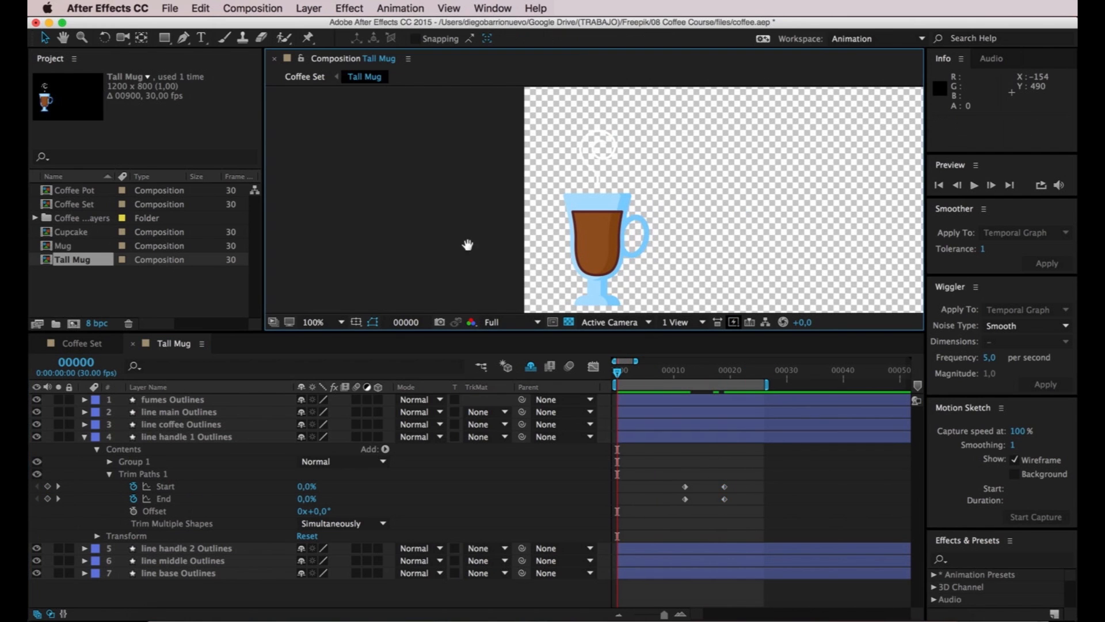
{"action": "key", "text": "space"}
{"action": "key", "text": "space"}
{"action": "key", "text": "space"}
Expand line main Outlines and move its last Start and End trim keyframes to frame 22
{"action": "left_click", "coordinate": [191, 412]}
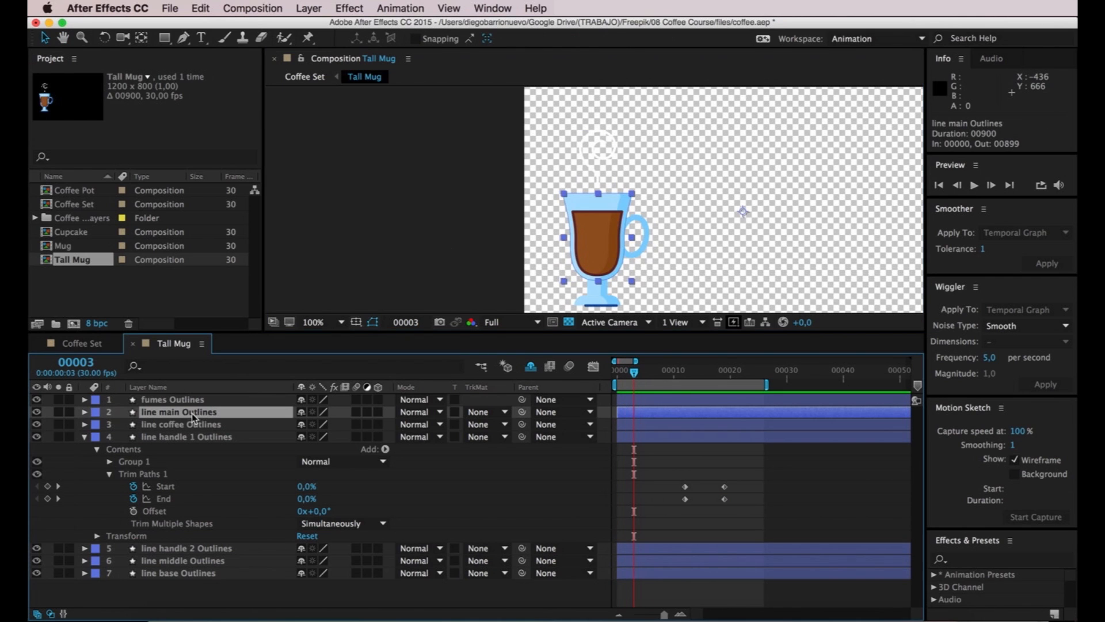
{"action": "left_click", "coordinate": [85, 413]}
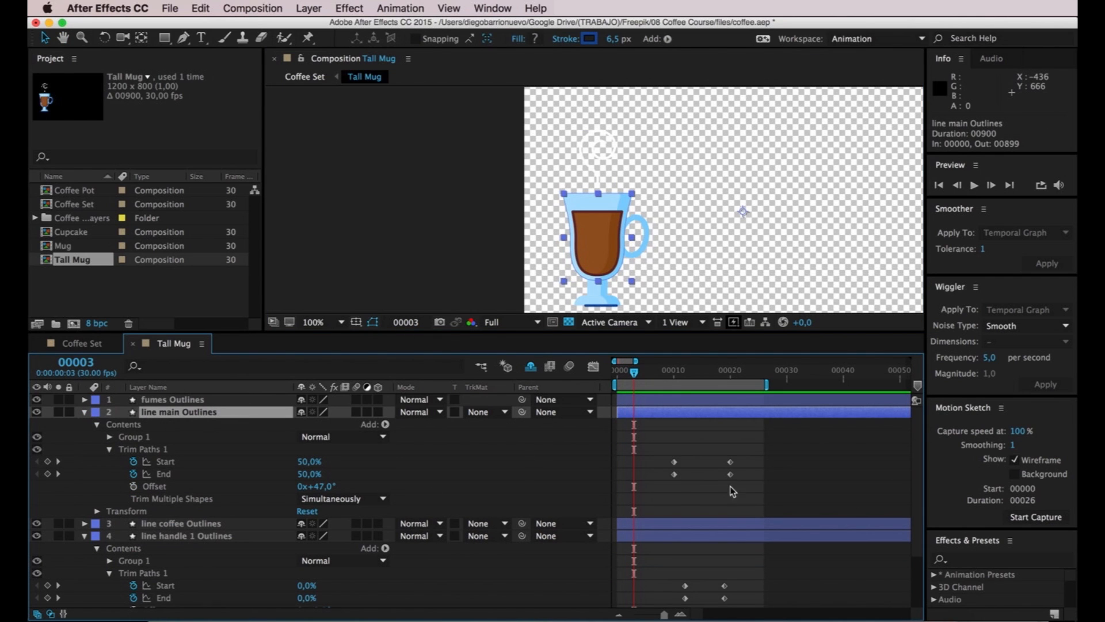
{"action": "mouse_move", "coordinate": [740, 454]}
{"action": "left_mouse_down"}
{"action": "mouse_move", "coordinate": [728, 489]}
{"action": "mouse_move", "coordinate": [742, 468]}
{"action": "left_mouse_up"}
Play the preview to check the slower main outline against the handles
{"action": "left_click", "coordinate": [413, 272]}
{"action": "key", "text": "space"}
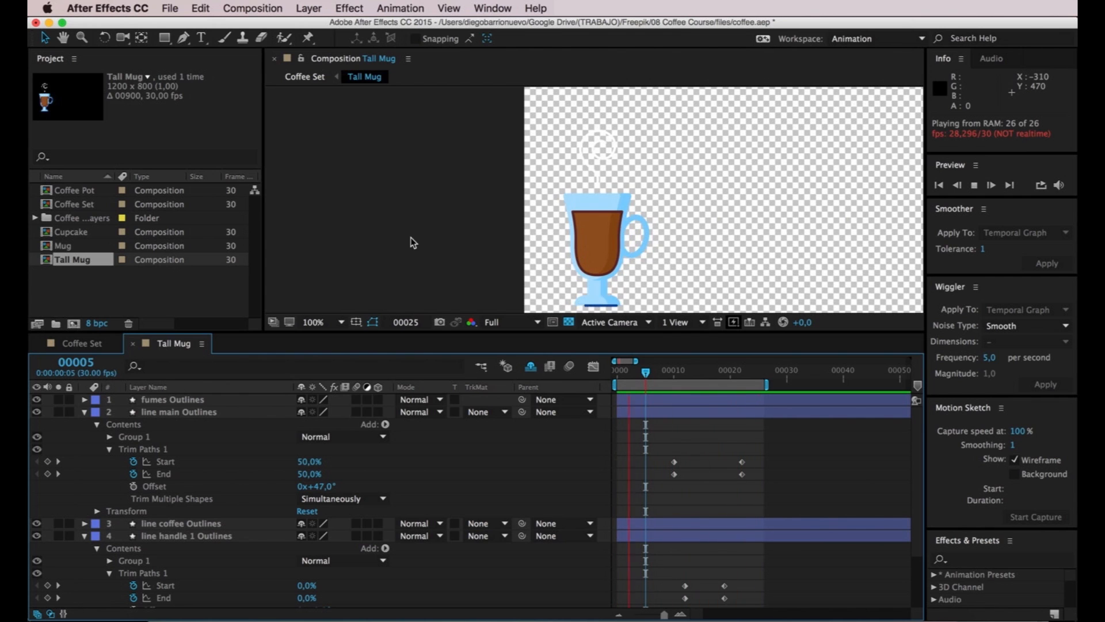
{"action": "key", "text": "space"}
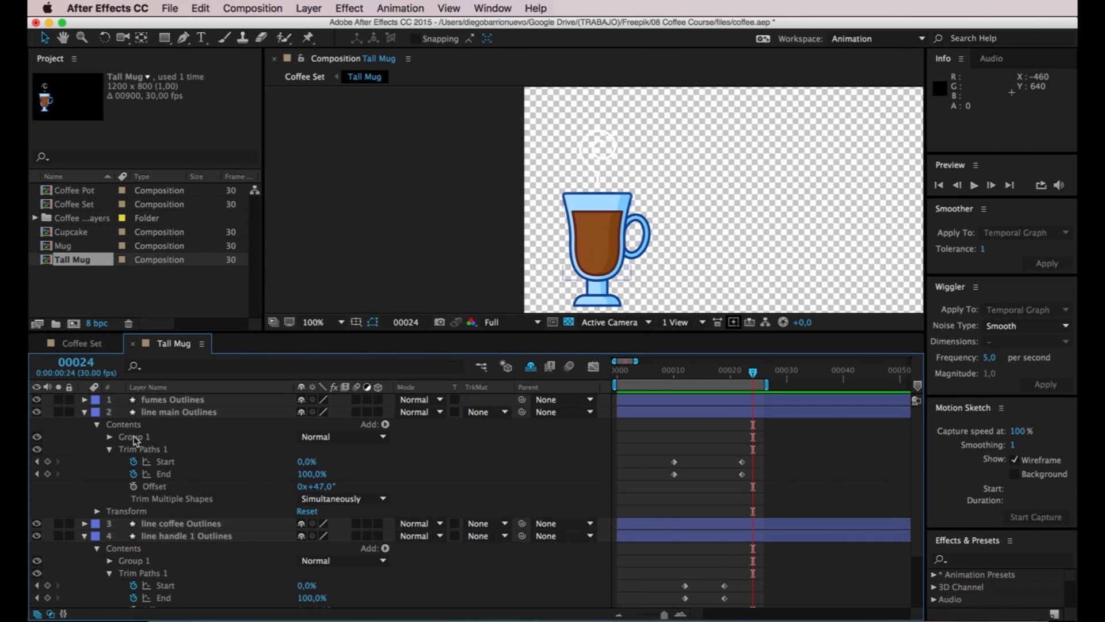
Collapse the line main and line handle 1 Outlines layers and expand the line coffee Outlines layer
{"action": "left_click", "coordinate": [85, 412]}
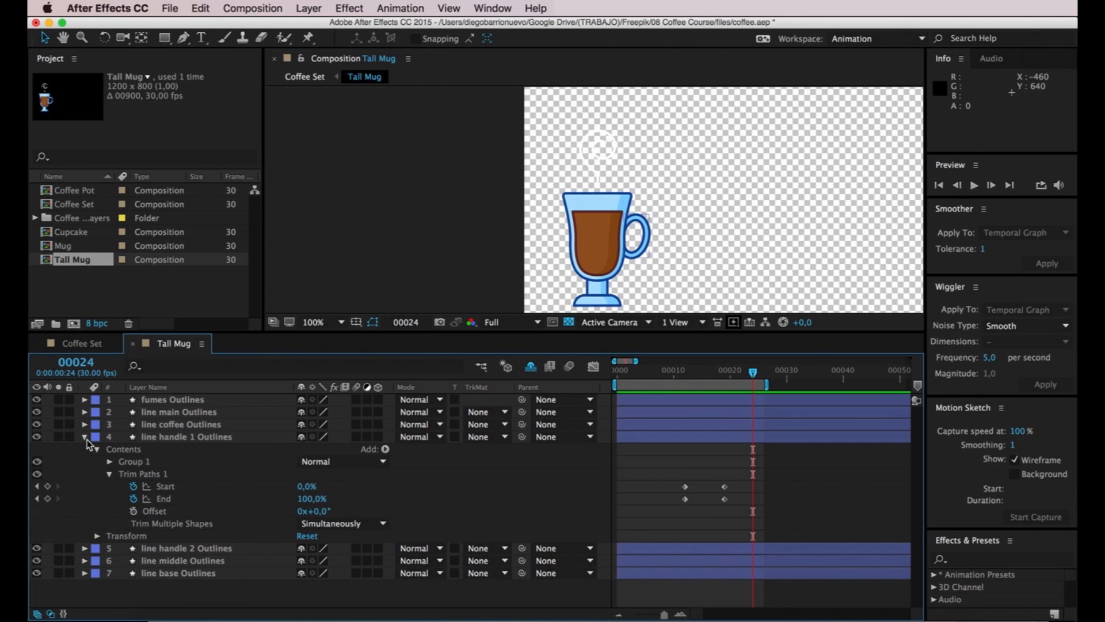
{"action": "left_click", "coordinate": [85, 437]}
{"action": "left_click", "coordinate": [178, 399]}
{"action": "left_click", "coordinate": [177, 425]}
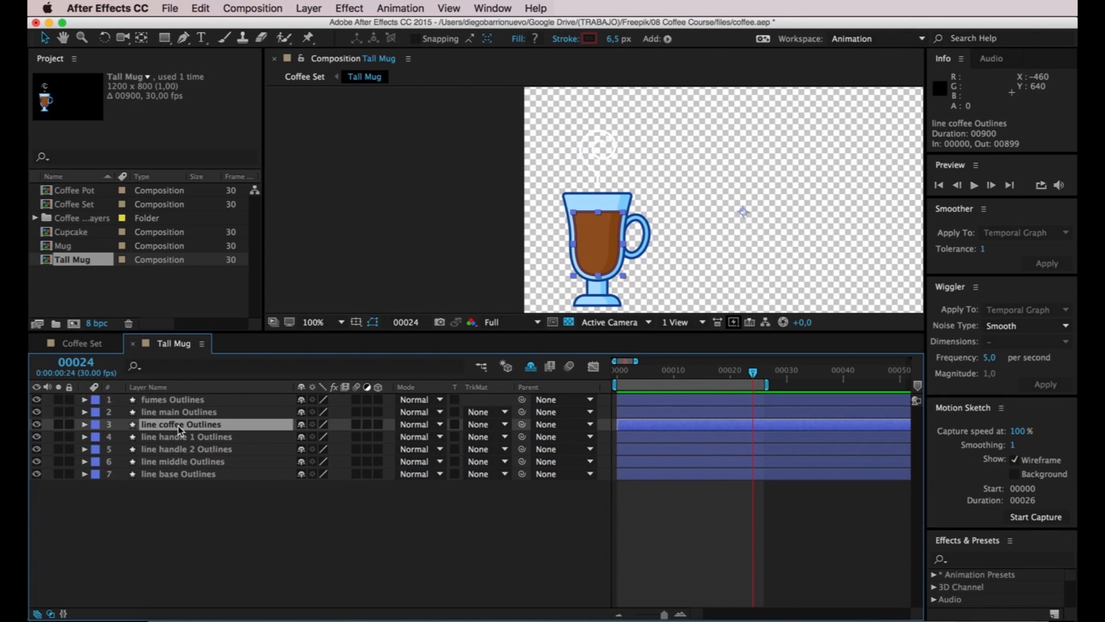
{"action": "left_click", "coordinate": [85, 425]}
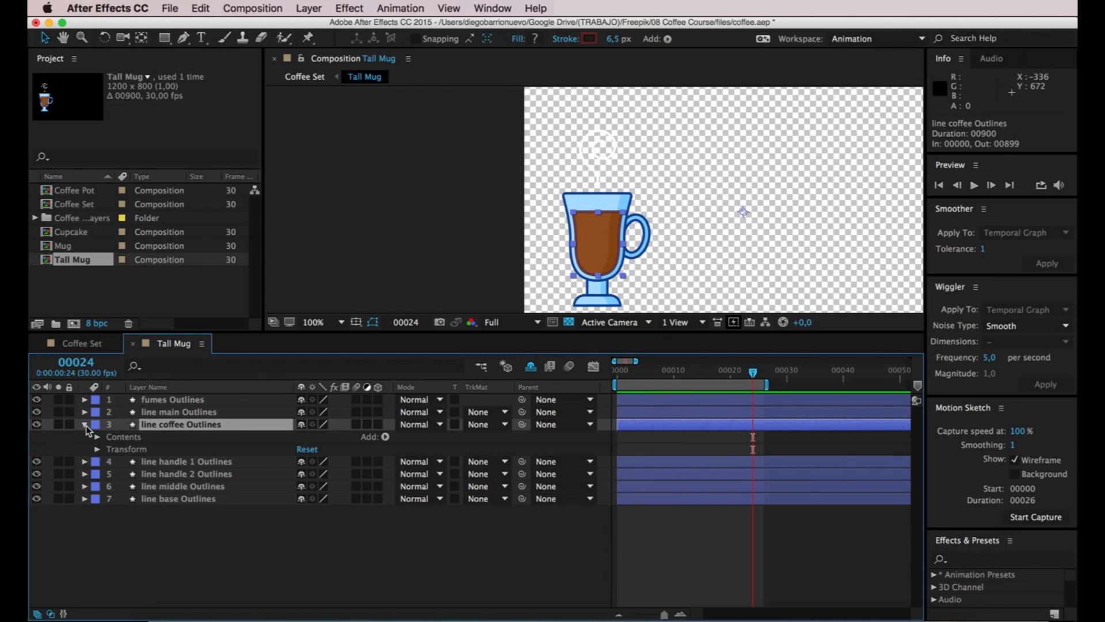
Add Trim Paths to the line coffee Outlines layer and expand its properties
{"action": "left_click", "coordinate": [385, 437]}
{"action": "left_click", "coordinate": [417, 553]}
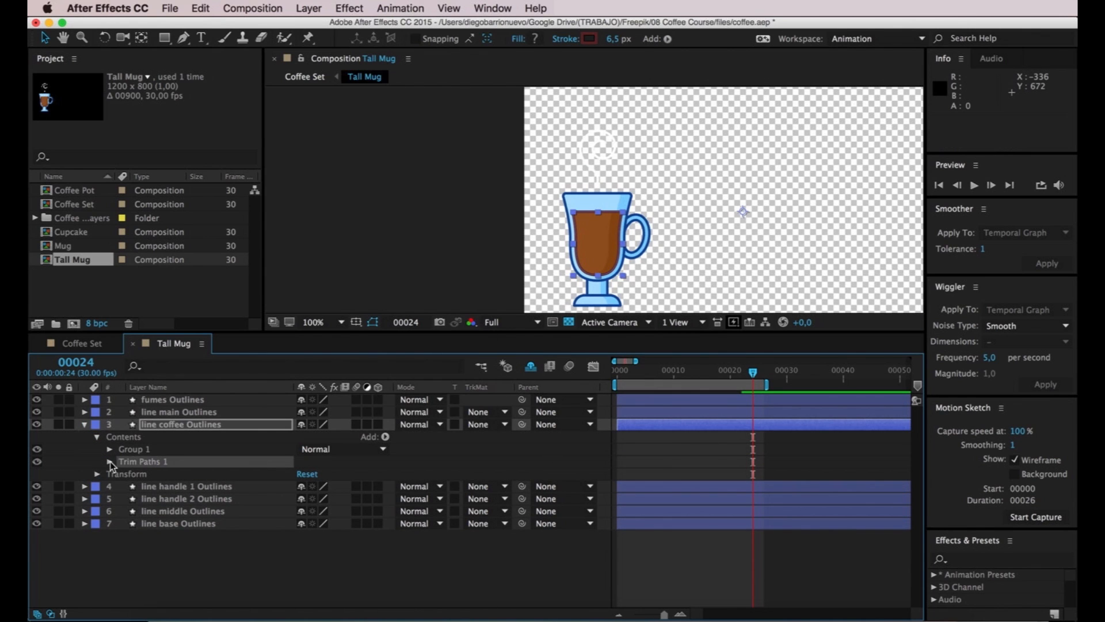
{"action": "left_click", "coordinate": [109, 462]}
Keyframe the coffee outline's trim Start and End at frame 11 and again at frame 20
{"action": "left_click_drag", "start_coordinate": [753, 372], "coordinate": [681, 379]}
{"action": "left_click", "coordinate": [451, 281]}
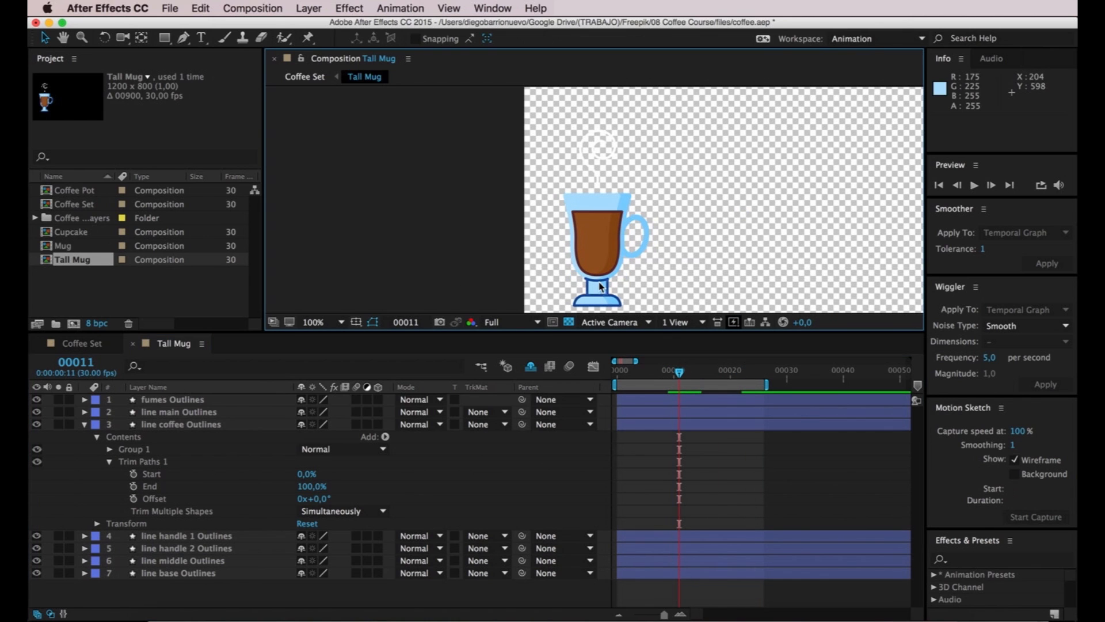
{"action": "mouse_move", "coordinate": [680, 375]}
{"action": "left_mouse_down"}
{"action": "mouse_move", "coordinate": [693, 375]}
{"action": "mouse_move", "coordinate": [681, 379]}
{"action": "left_mouse_up"}
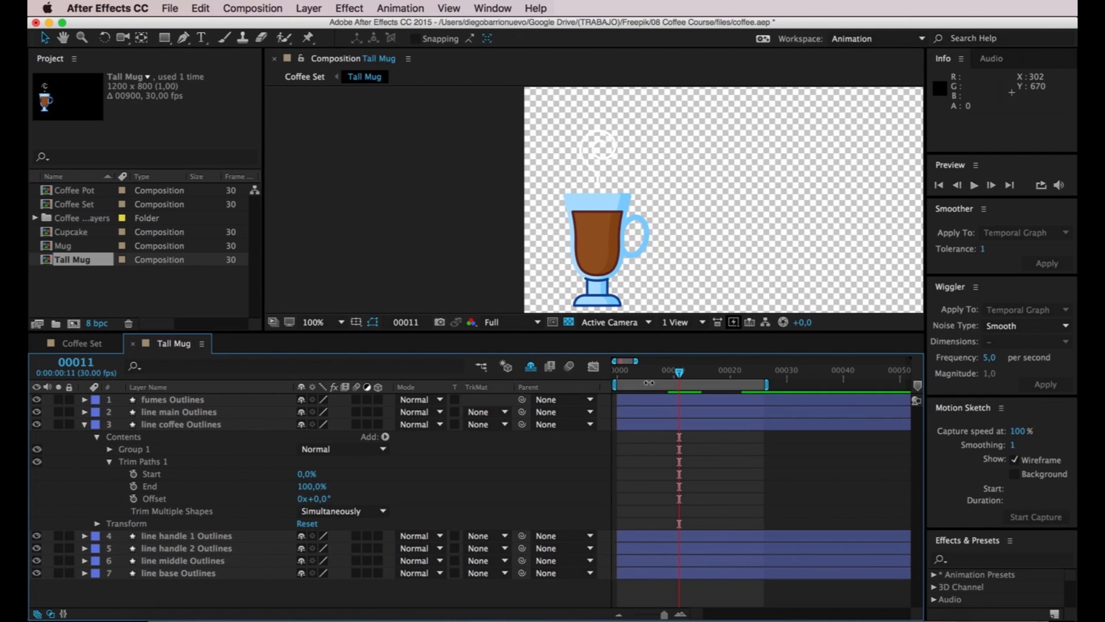
{"action": "left_click", "coordinate": [133, 474]}
{"action": "left_click", "coordinate": [132, 487]}
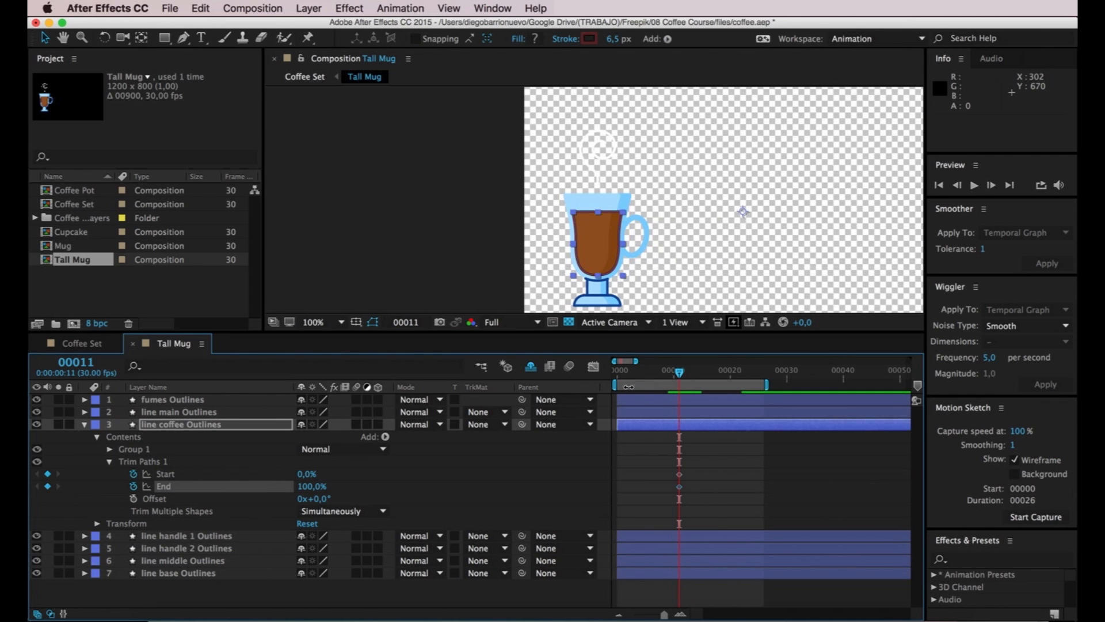
{"action": "left_click_drag", "start_coordinate": [682, 374], "coordinate": [745, 374]}
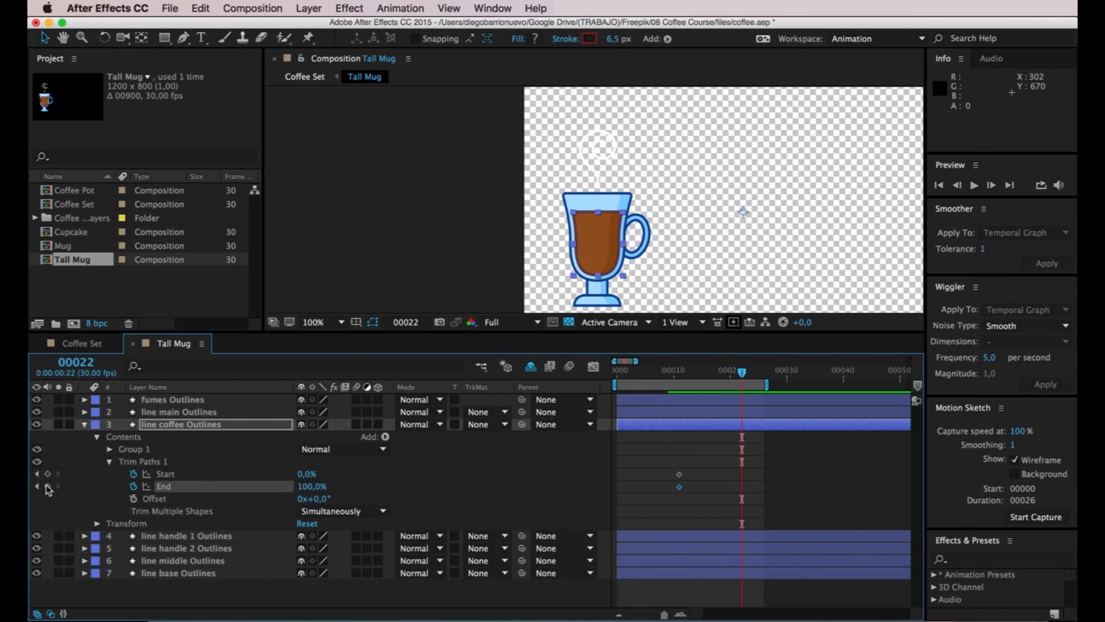
{"action": "left_click", "coordinate": [731, 373]}
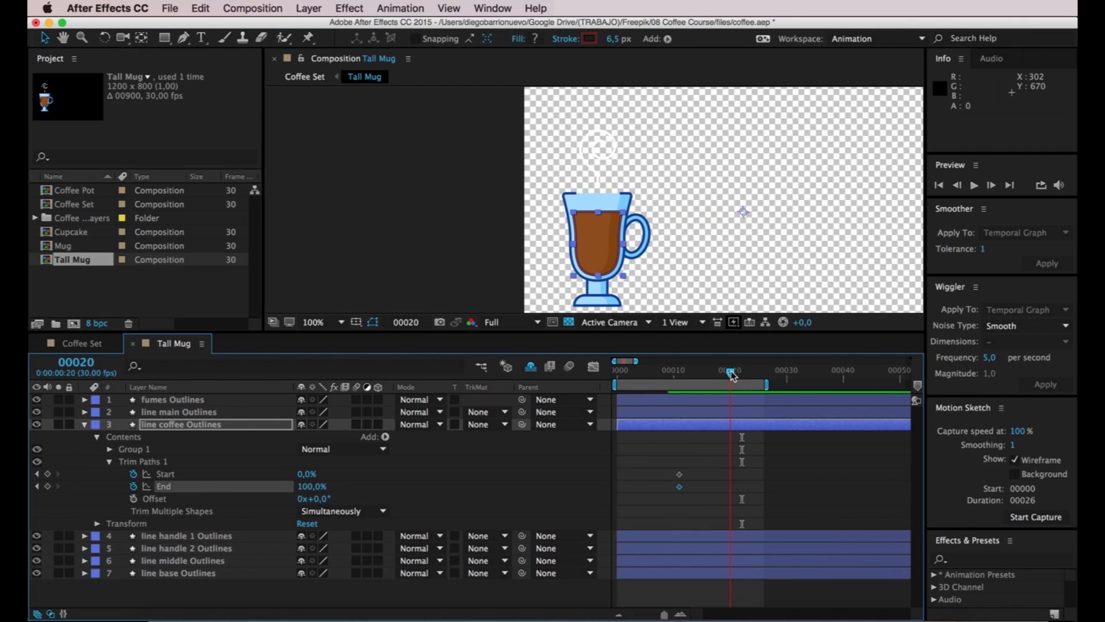
{"action": "left_click", "coordinate": [47, 474]}
{"action": "left_click", "coordinate": [47, 486]}
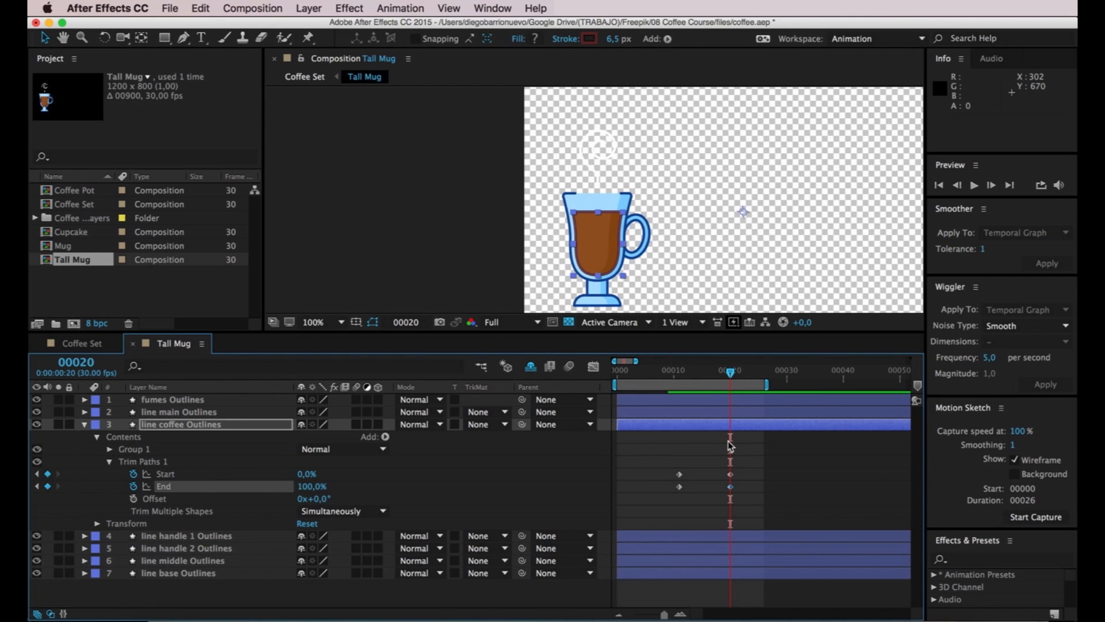
At the frame 11 keyframes, set the coffee outline's trim Start and End both to 50%
{"action": "left_click", "coordinate": [37, 475]}
{"action": "left_click", "coordinate": [307, 476]}
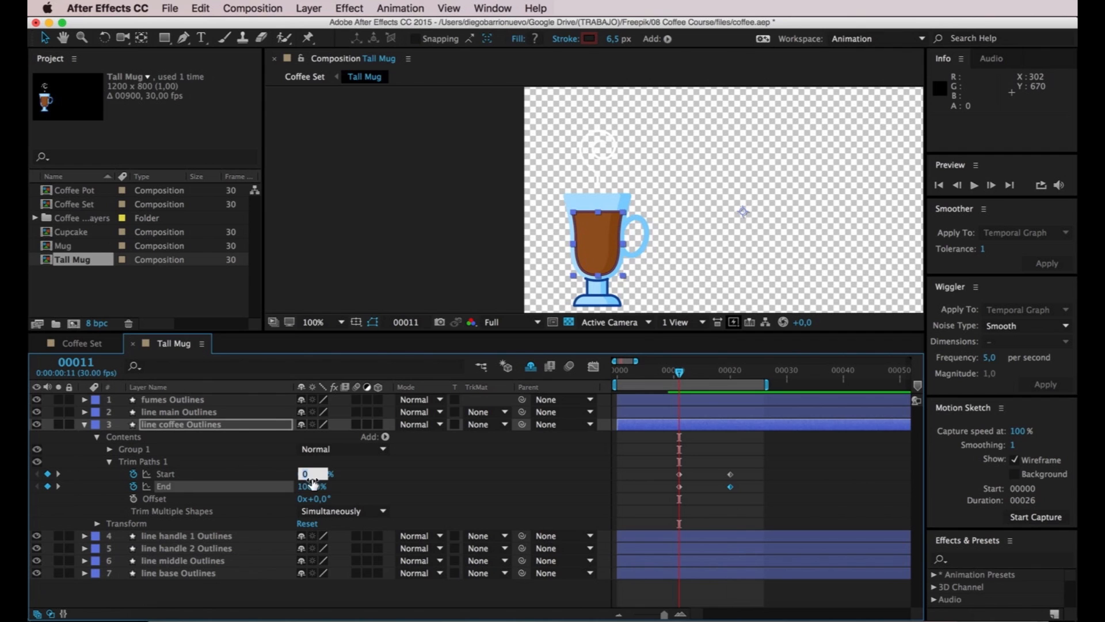
{"action": "key", "text": "Return"}
{"action": "left_click", "coordinate": [316, 486]}
{"action": "type", "text": "50"}
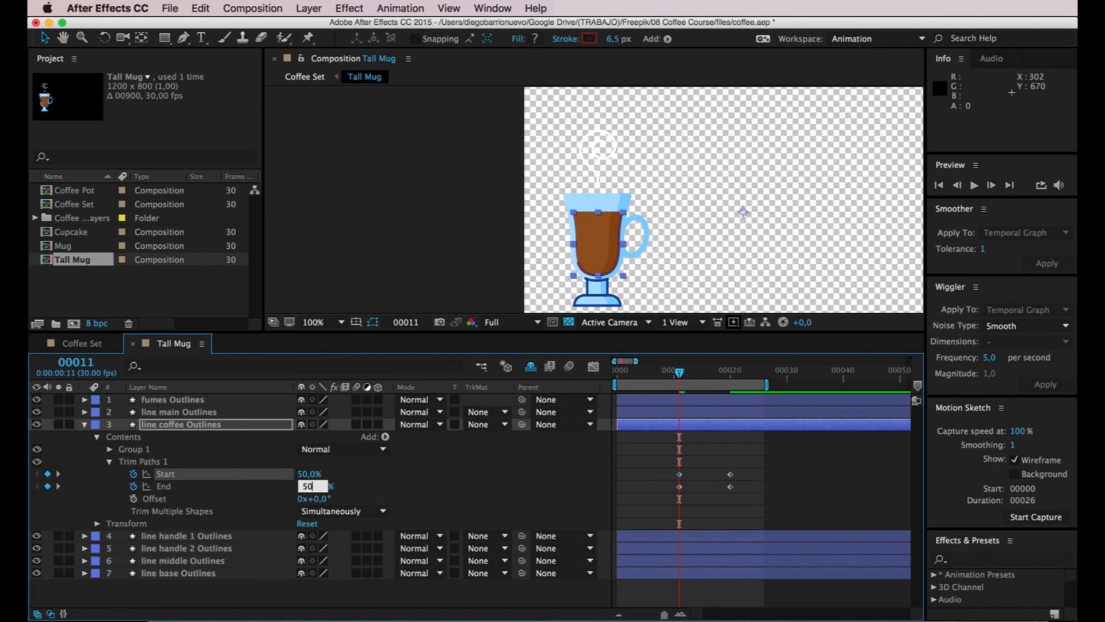
{"action": "key", "text": "Return"}
Set the coffee outline's trim Offset to 45° so the line starts drawing from the bottom centre of the coffee
{"action": "left_click", "coordinate": [408, 305]}
{"action": "left_click", "coordinate": [686, 375]}
{"action": "scroll", "coordinate": [531, 231], "scroll_direction": "up", "scroll_amount": 2}
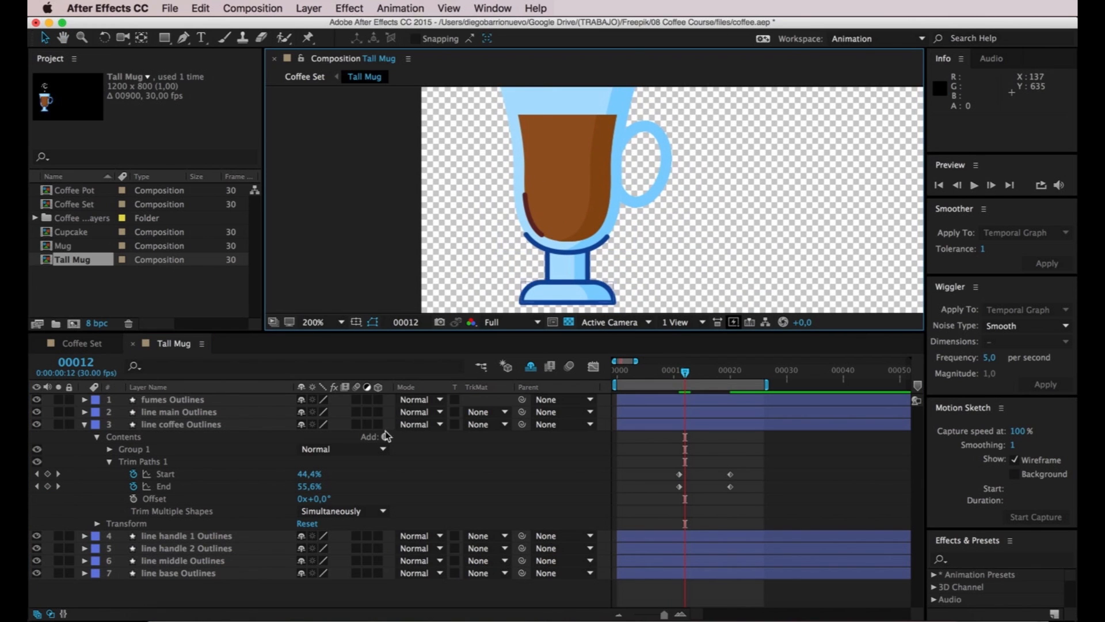
{"action": "left_click_drag", "start_coordinate": [319, 501], "coordinate": [348, 499]}
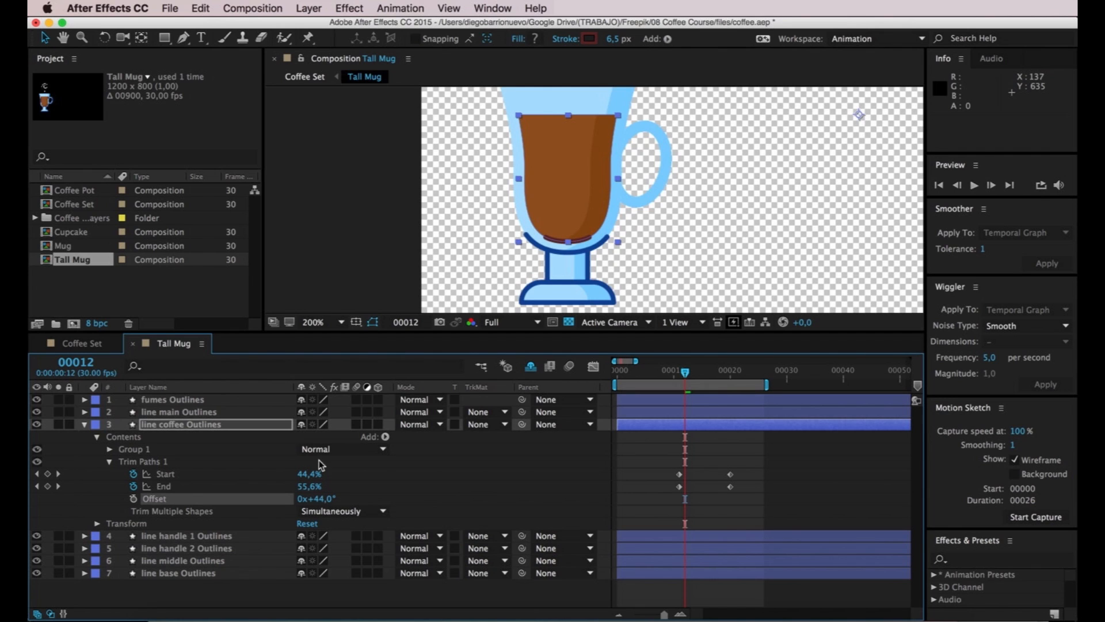
{"action": "left_click", "coordinate": [320, 498]}
{"action": "type", "text": "45"}
{"action": "left_click", "coordinate": [384, 262]}
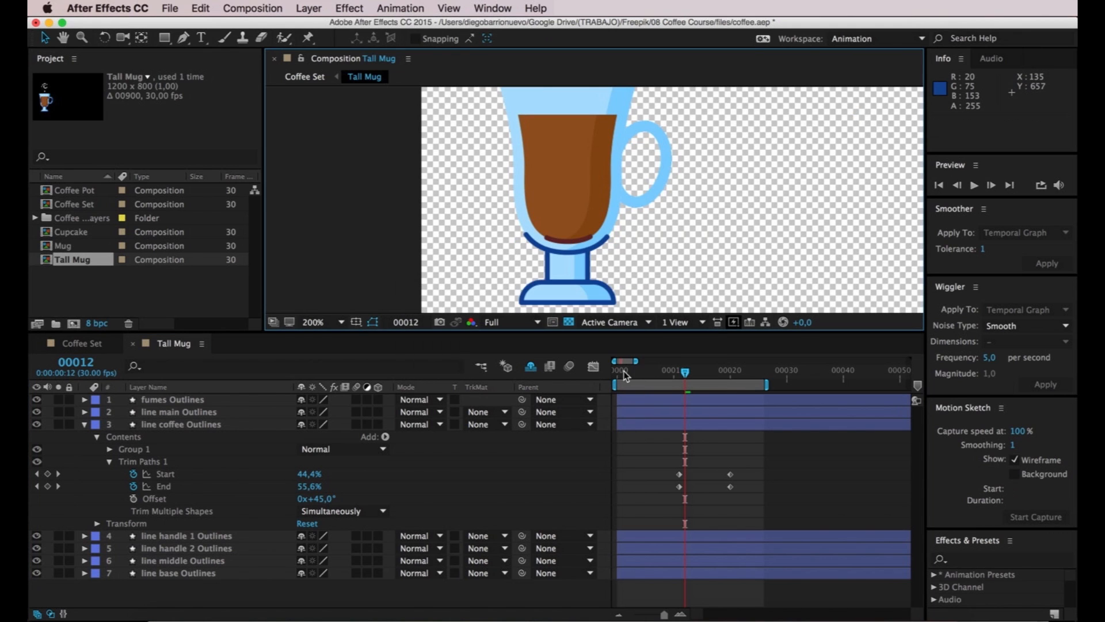
Play the Tall Mug animation from frame 0 to check how the coffee outline draws on
{"action": "left_click_drag", "start_coordinate": [685, 372], "coordinate": [617, 371]}
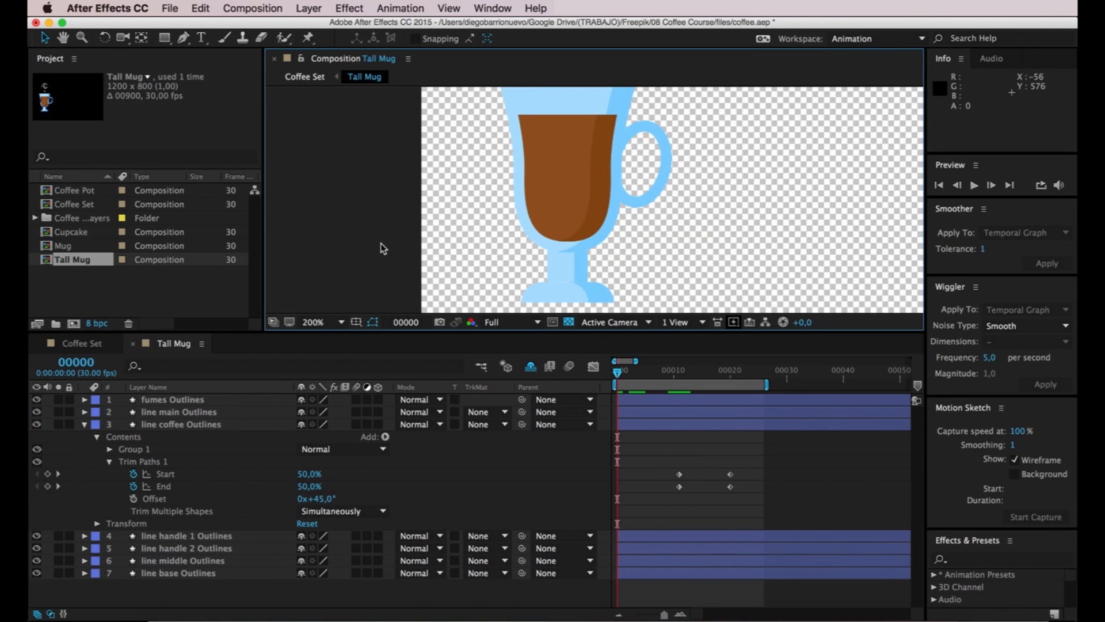
{"action": "key", "text": "comma"}
{"action": "key", "text": "space"}
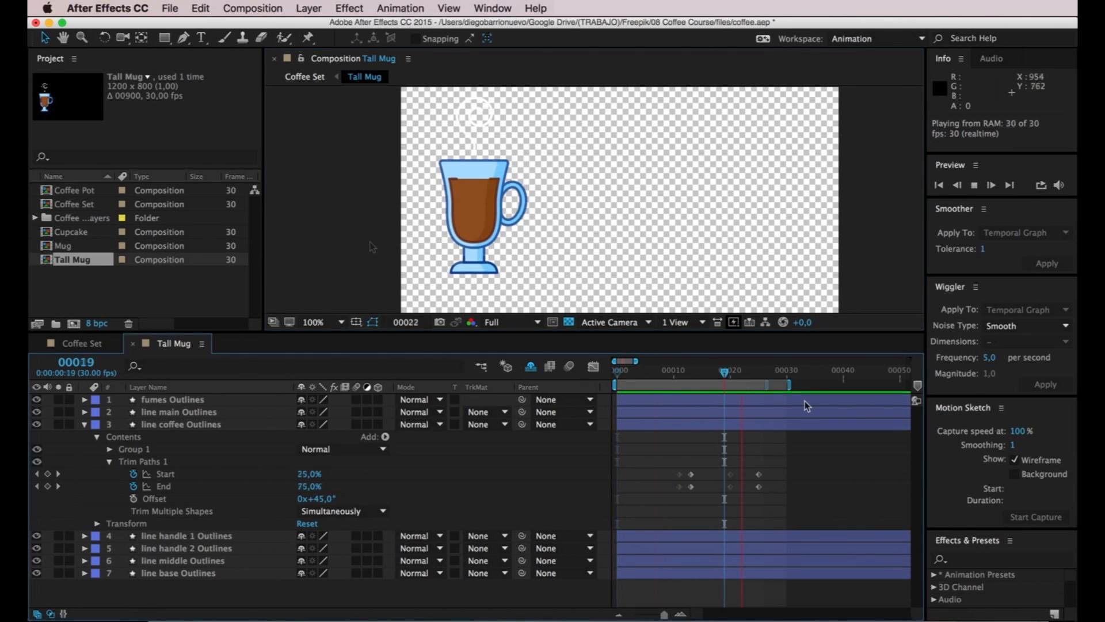
{"action": "key", "text": "space"}
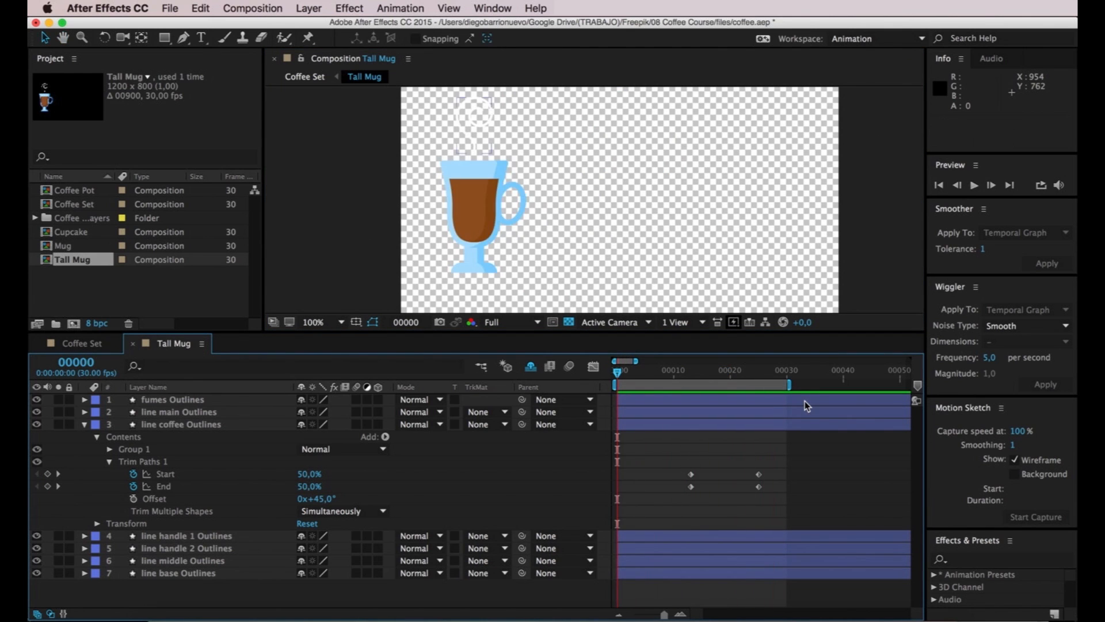
Collapse the line coffee Outlines layer, then add Trim Paths to fumes Outlines and expand its properties
{"action": "left_click", "coordinate": [86, 425]}
{"action": "left_click", "coordinate": [84, 399]}
{"action": "left_click", "coordinate": [140, 401]}
{"action": "left_click", "coordinate": [386, 412]}
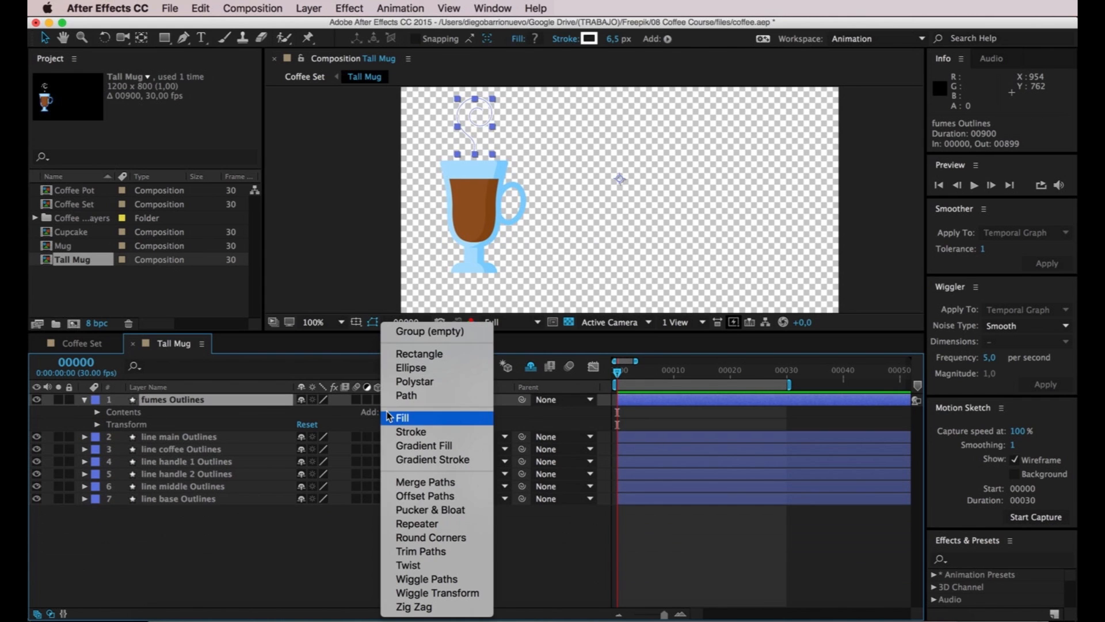
{"action": "left_click", "coordinate": [421, 551]}
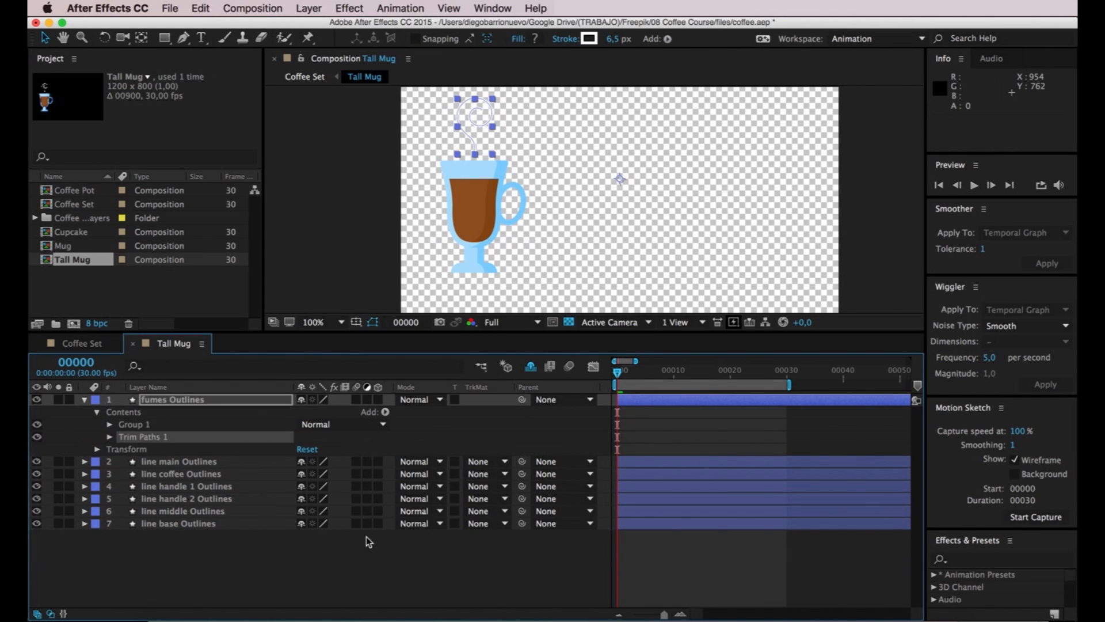
{"action": "left_click", "coordinate": [108, 436]}
Extend the work area to 40 frames and keyframe the fumes' trim Start and End at frame 24
{"action": "left_click", "coordinate": [742, 371]}
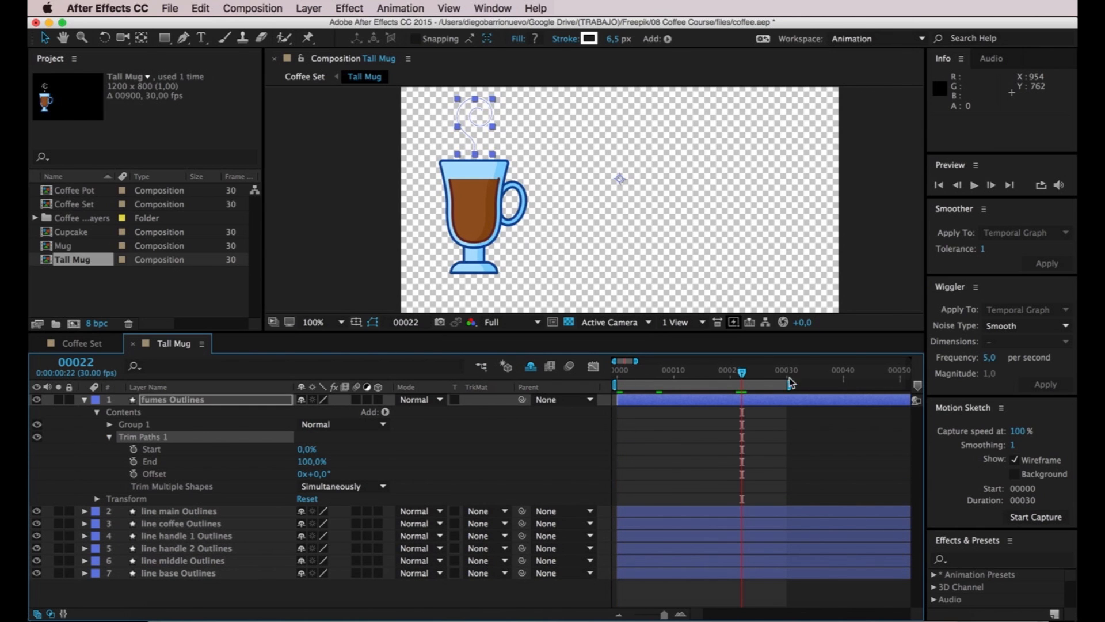
{"action": "left_click_drag", "start_coordinate": [785, 384], "coordinate": [843, 384]}
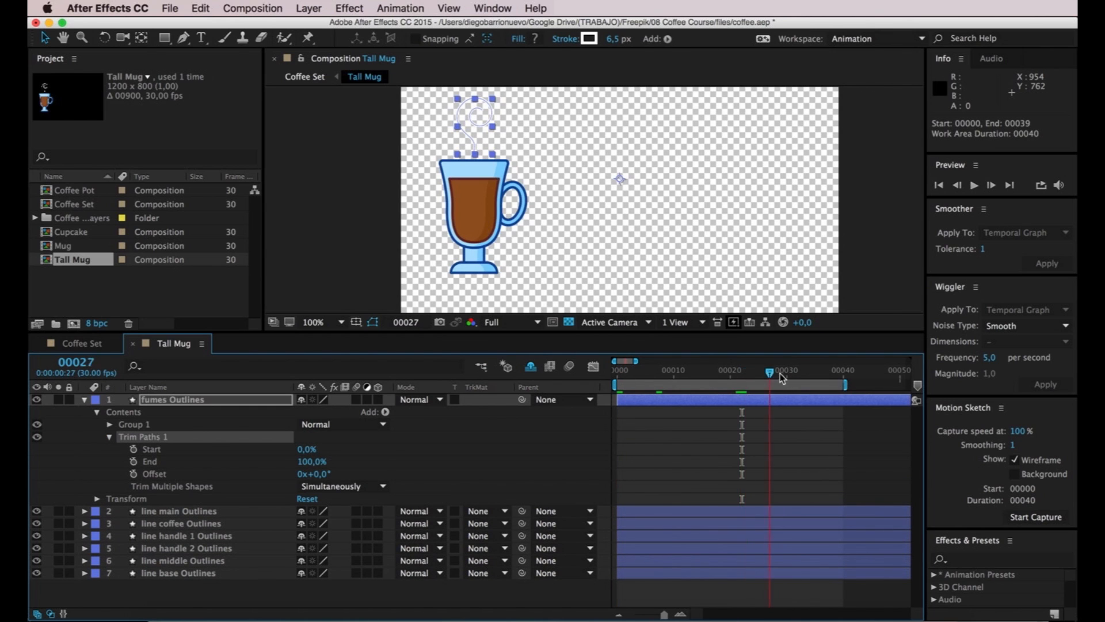
{"action": "mouse_move", "coordinate": [774, 378]}
{"action": "left_mouse_down"}
{"action": "mouse_move", "coordinate": [721, 384]}
{"action": "mouse_move", "coordinate": [760, 380]}
{"action": "left_mouse_up"}
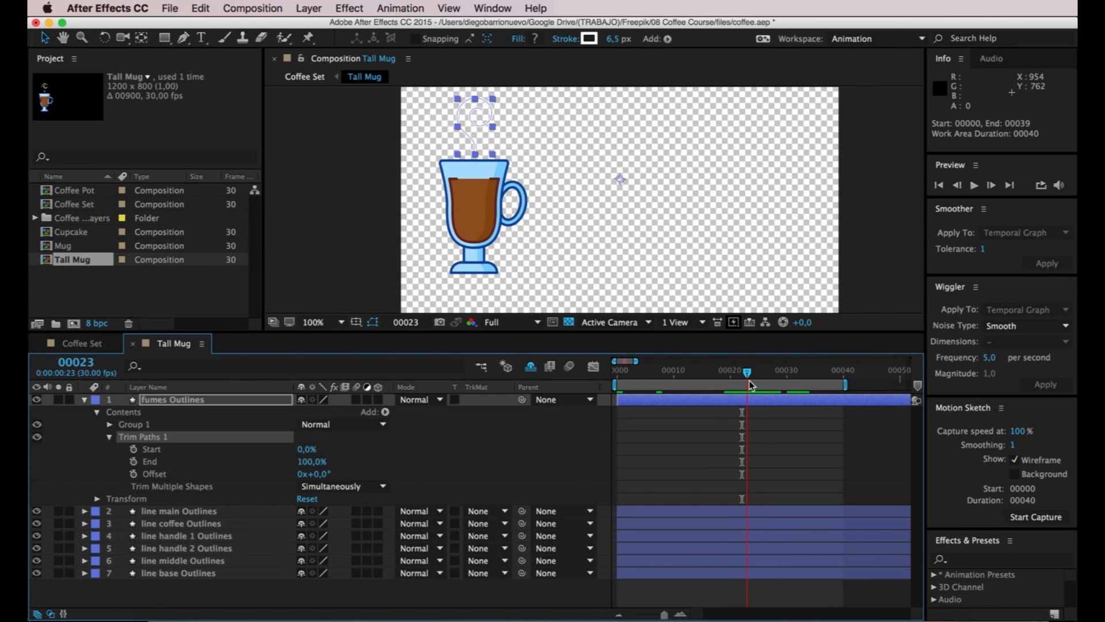
{"action": "left_click_drag", "start_coordinate": [751, 381], "coordinate": [753, 381]}
{"action": "left_click", "coordinate": [133, 449]}
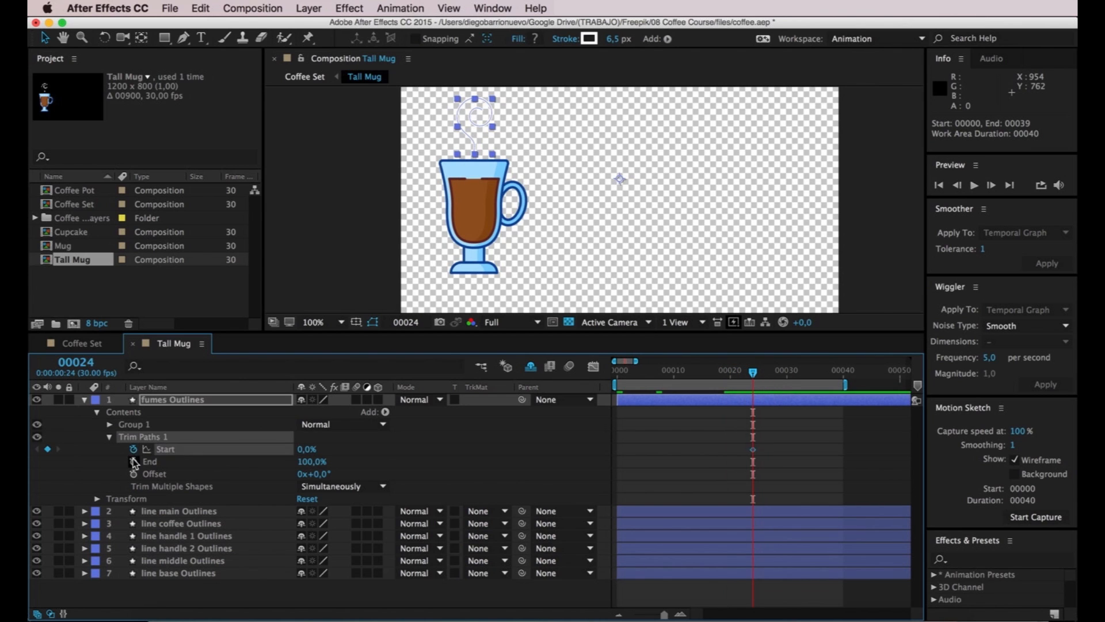
{"action": "left_click", "coordinate": [132, 461]}
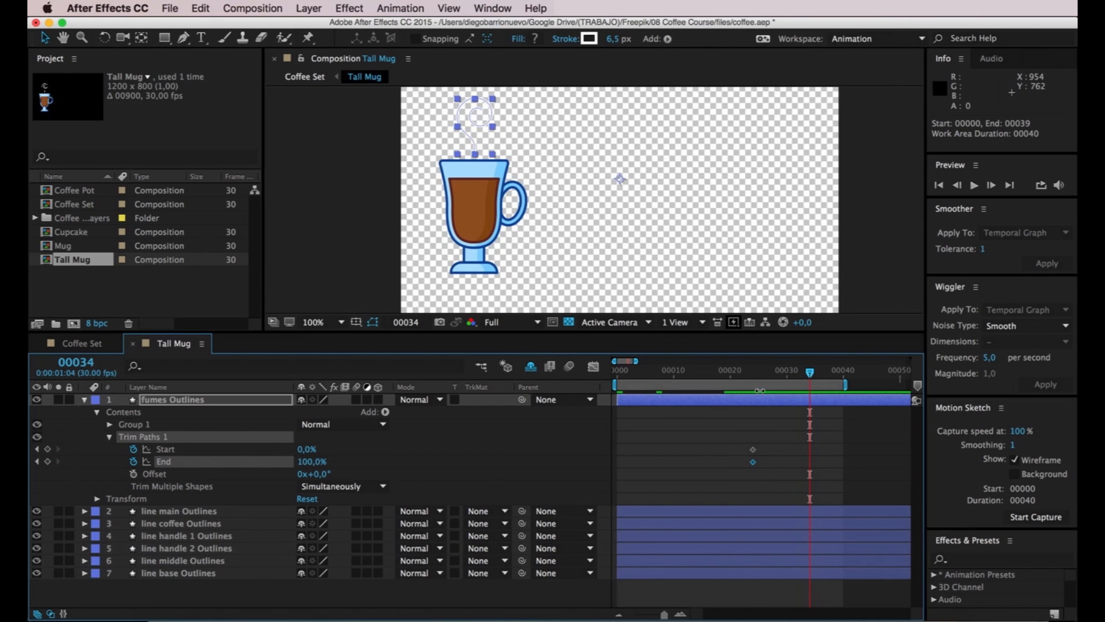
Add Start and End trim keyframes for the fumes at frame 34, and set End to 0% at frame 24
{"action": "left_click", "coordinate": [48, 449]}
{"action": "left_click", "coordinate": [48, 461]}
{"action": "left_click", "coordinate": [38, 450]}
{"action": "left_click", "coordinate": [310, 463]}
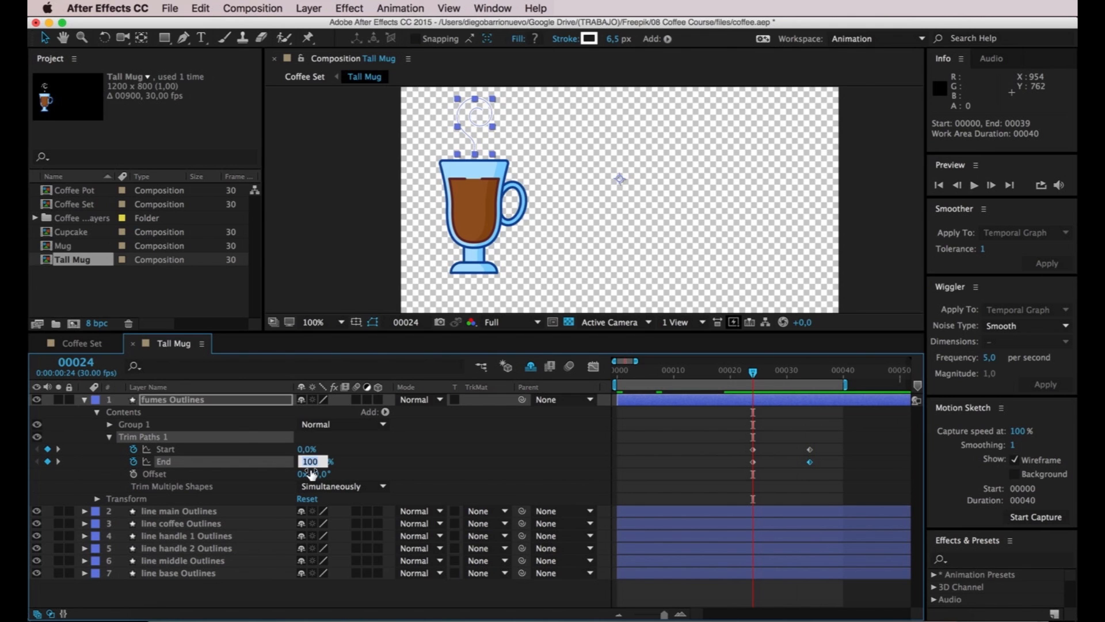
{"action": "type", "text": "0"}
{"action": "key", "text": "Return"}
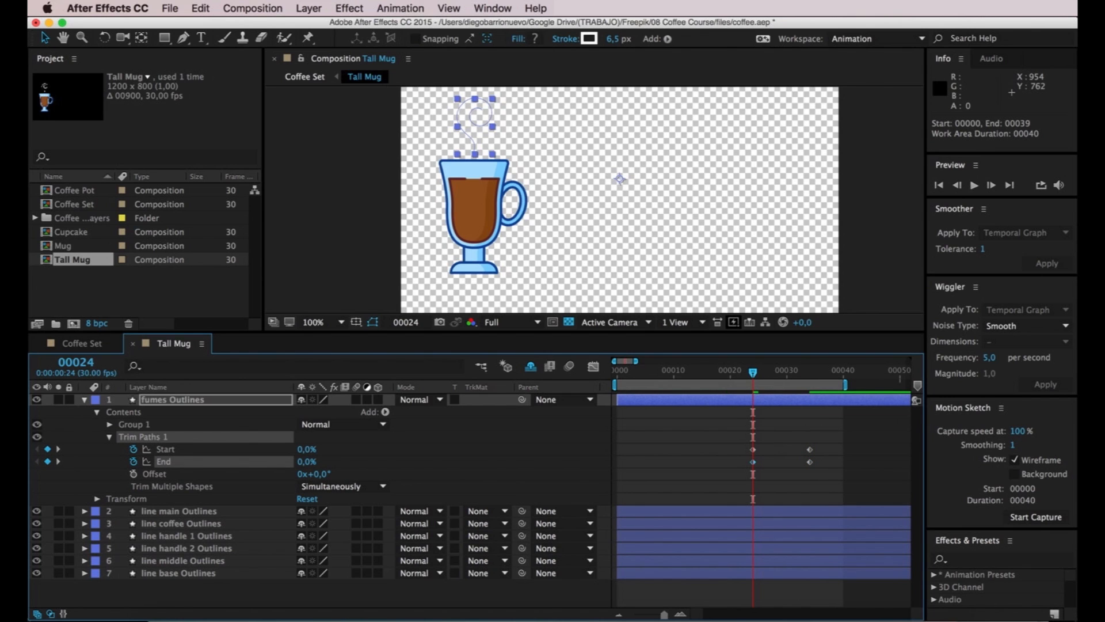
Scrub to frame 34 to check the fumes' direction, and turn off the composition's transparency grid
{"action": "left_click", "coordinate": [622, 306]}
{"action": "left_click_drag", "start_coordinate": [764, 372], "coordinate": [809, 373]}
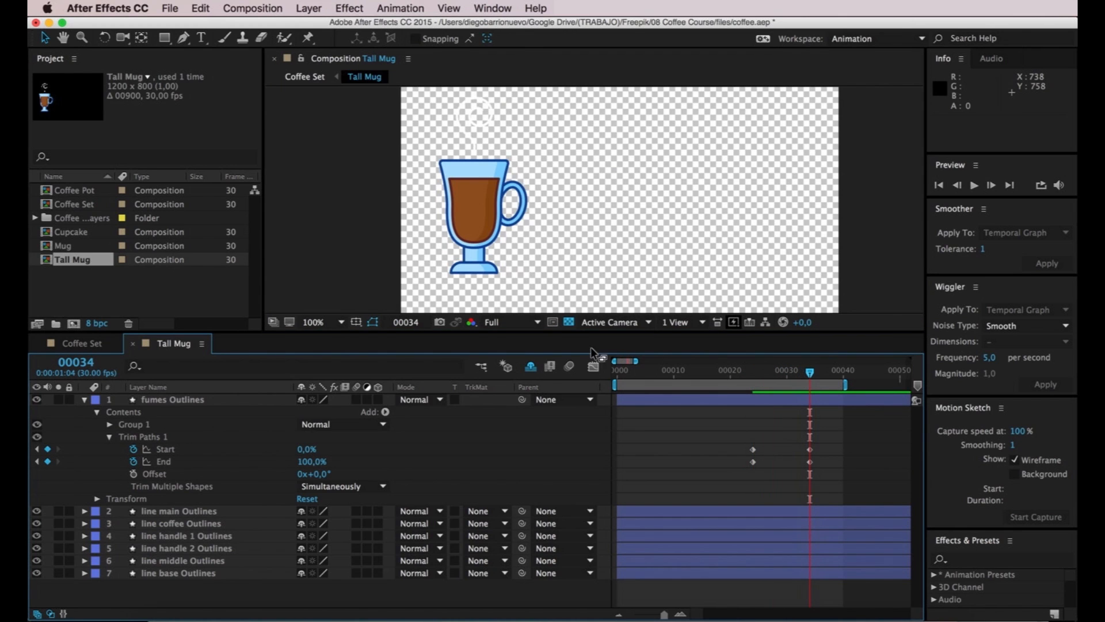
{"action": "left_click", "coordinate": [568, 322]}
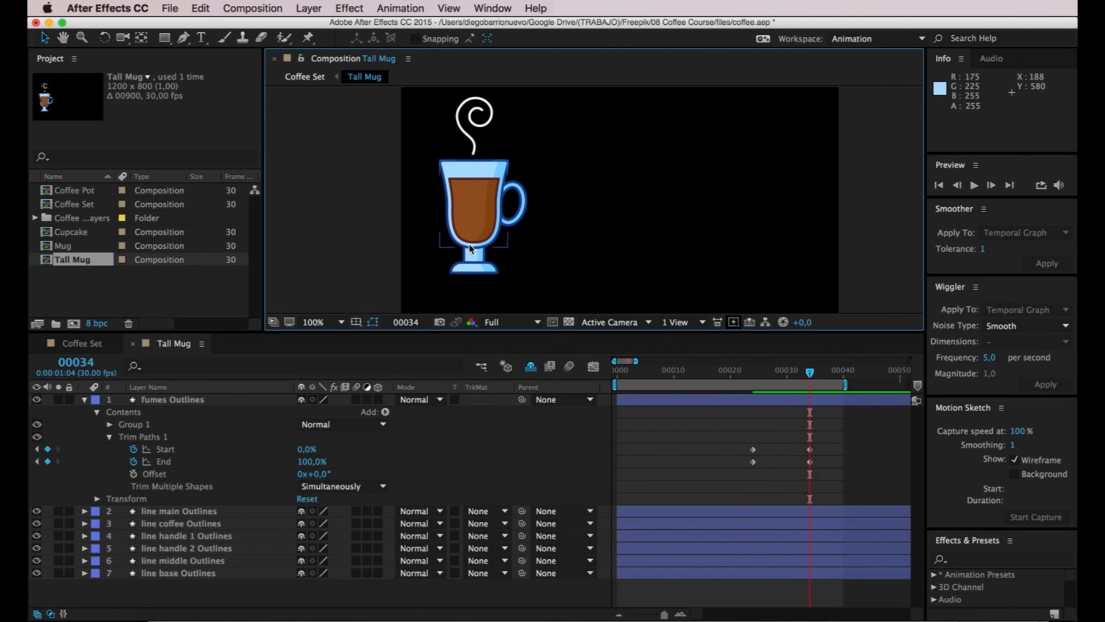
At frame 24, set the fumes' trim Start and End both to 100%
{"action": "left_click_drag", "start_coordinate": [809, 373], "coordinate": [752, 381]}
{"action": "left_click", "coordinate": [753, 449]}
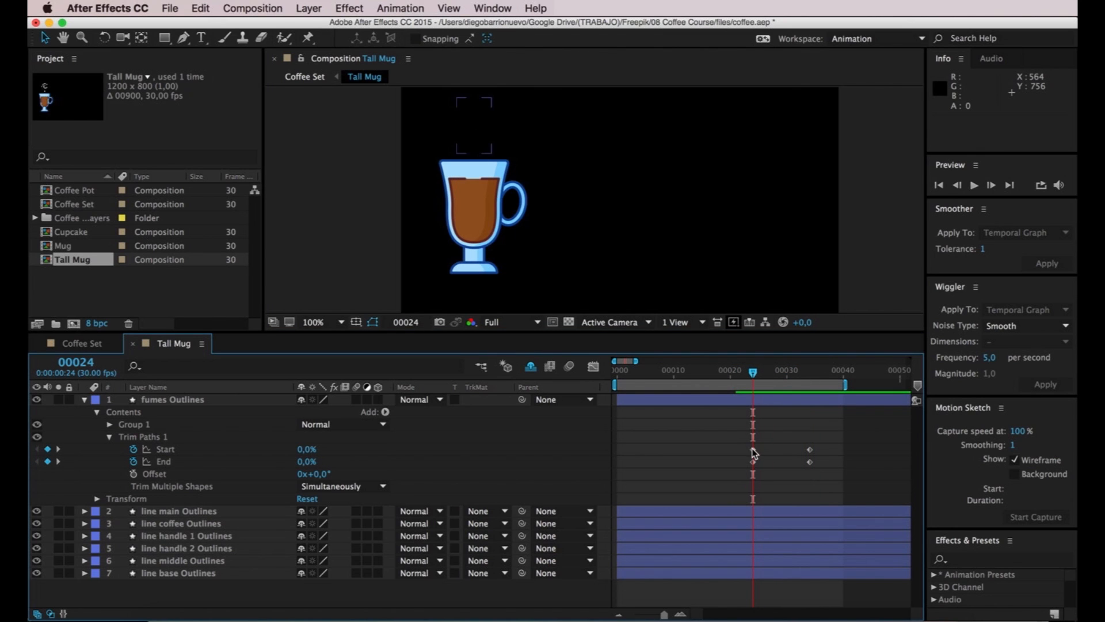
{"action": "left_click", "coordinate": [306, 449]}
{"action": "type", "text": "100"}
{"action": "key", "text": "Return"}
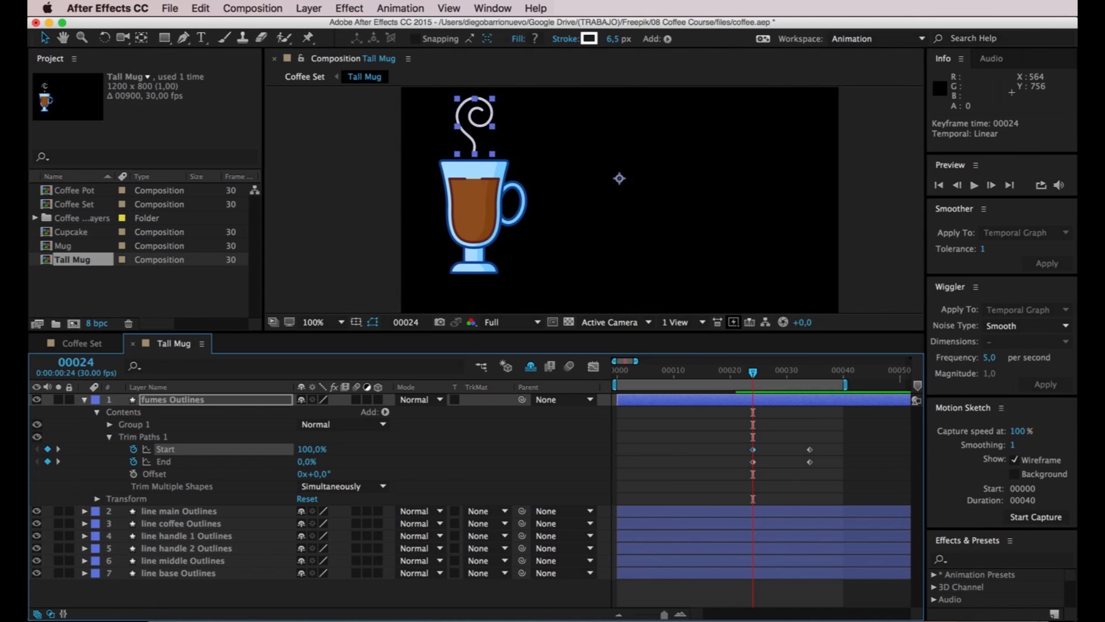
{"action": "left_click", "coordinate": [306, 462]}
{"action": "type", "text": "100"}
{"action": "key", "text": "Return"}
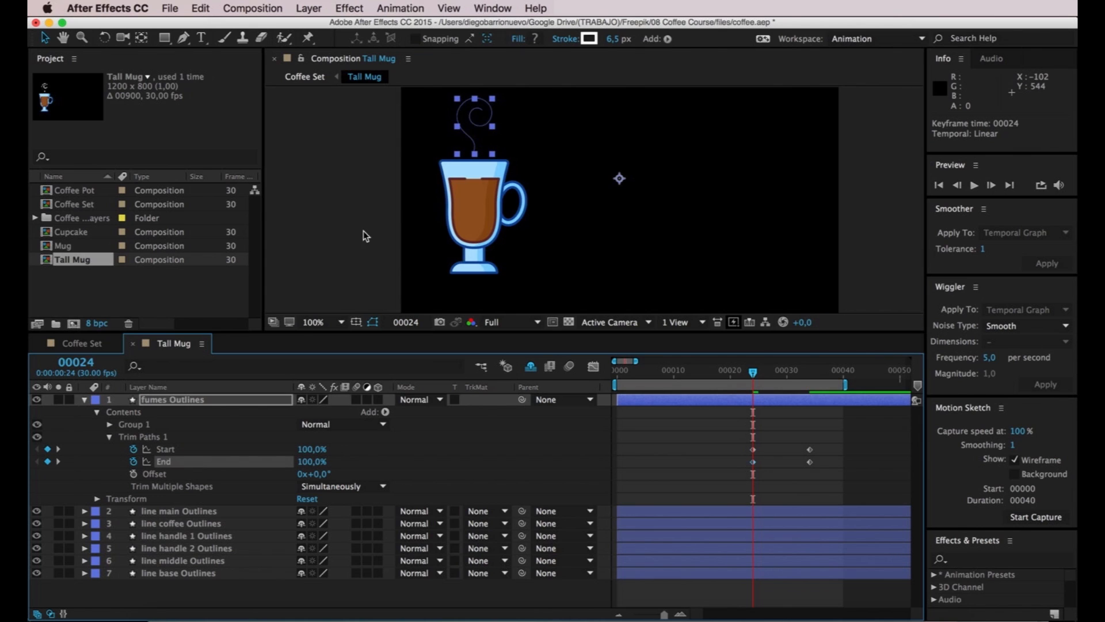
Scrub through the reversed fumes and move their End trim keyframes to frames 28 and 38
{"action": "left_click", "coordinate": [364, 230]}
{"action": "left_click_drag", "start_coordinate": [759, 375], "coordinate": [810, 377]}
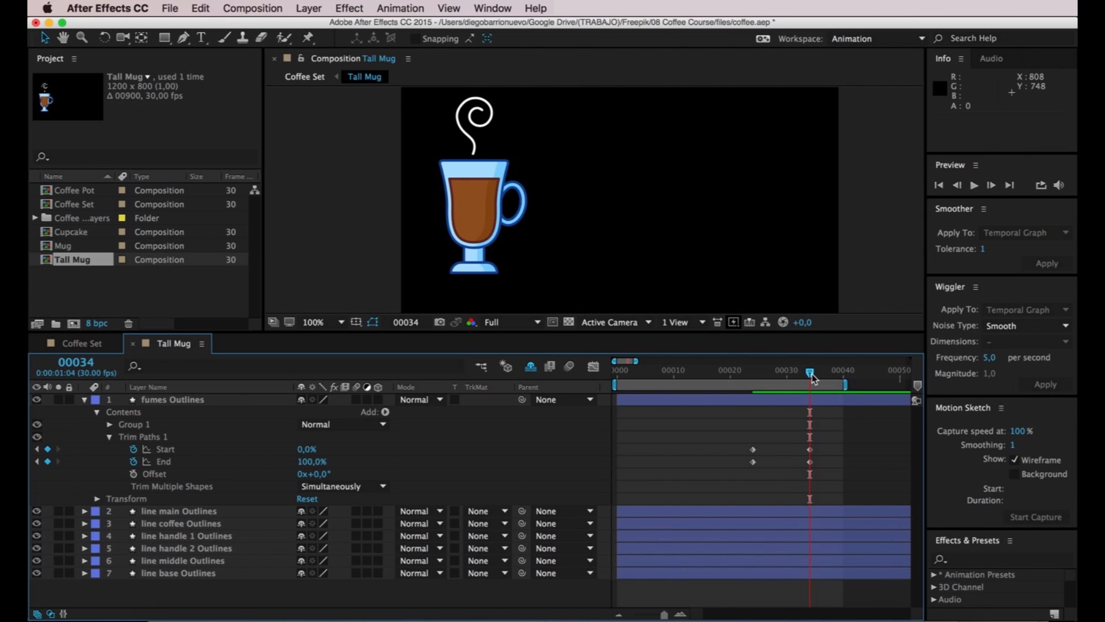
{"action": "left_click_drag", "start_coordinate": [743, 458], "coordinate": [775, 464]}
Set the fumes' trim End to 0% at the frame 38 keyframe
{"action": "left_click_drag", "start_coordinate": [742, 371], "coordinate": [832, 368]}
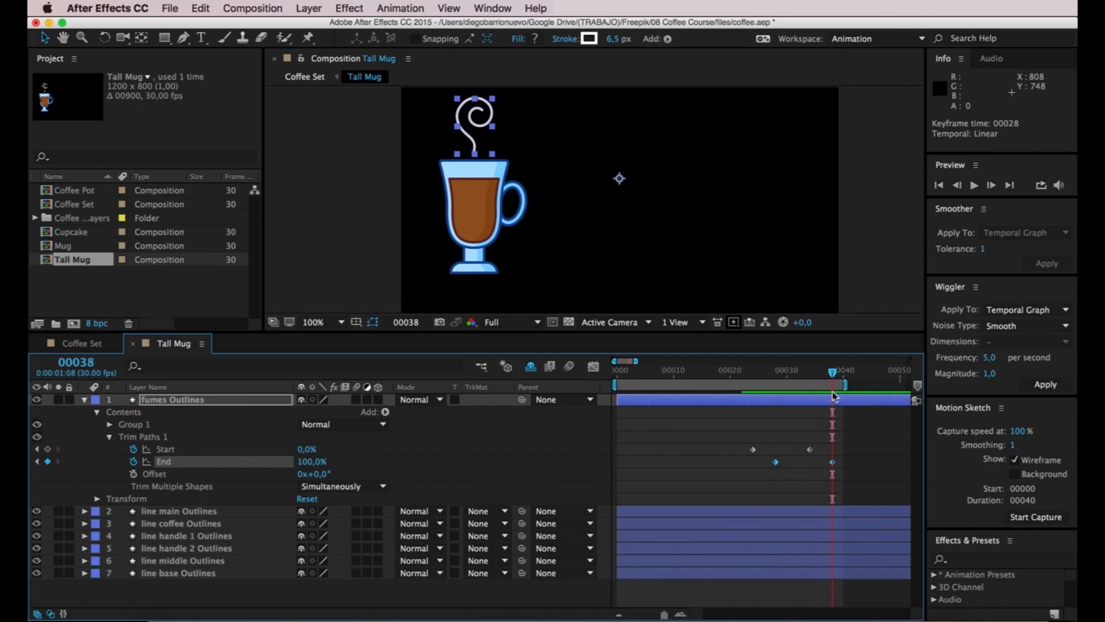
{"action": "left_click", "coordinate": [833, 461]}
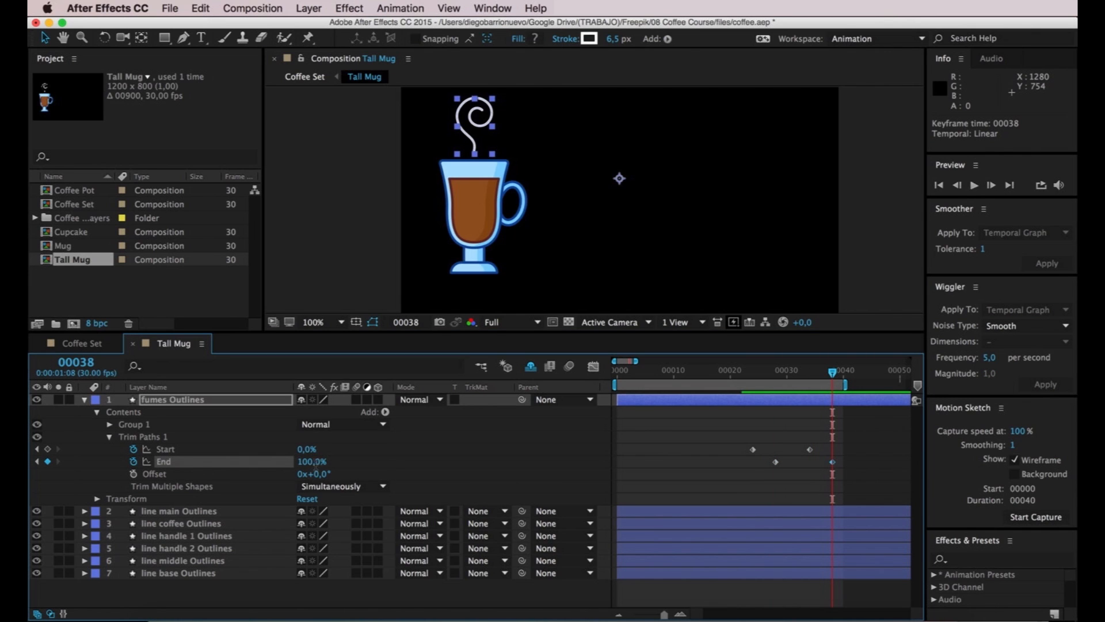
{"action": "key", "text": "Return"}
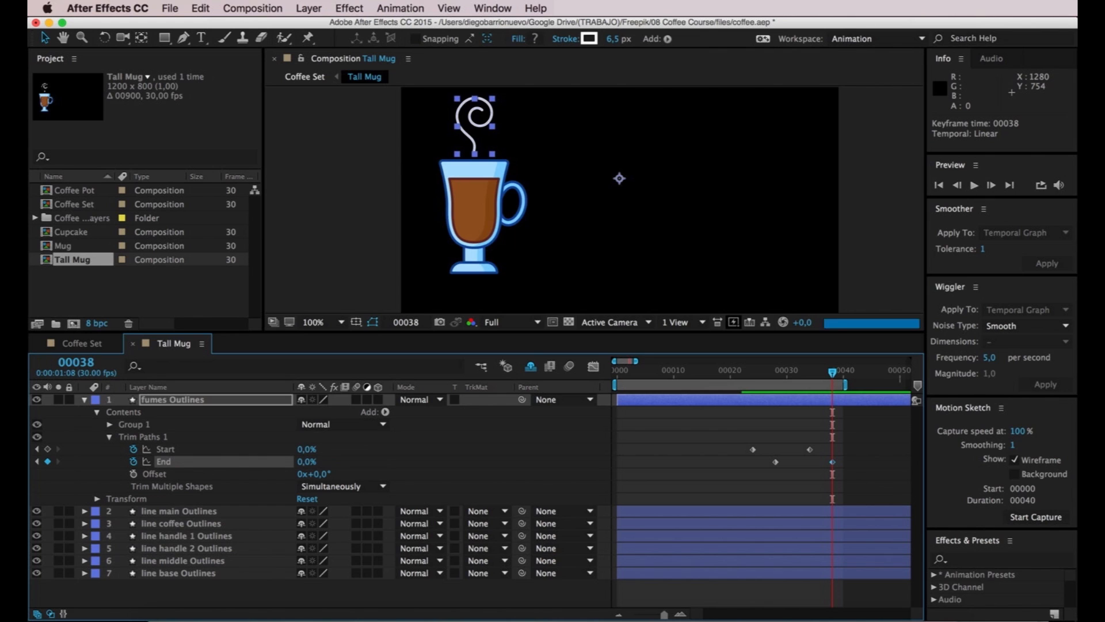
Play the animation from frame 0 to check the fumes, and extend the work area to 50 frames
{"action": "left_click", "coordinate": [810, 370]}
{"action": "mouse_move", "coordinate": [784, 378]}
{"action": "left_mouse_down"}
{"action": "mouse_move", "coordinate": [738, 382]}
{"action": "mouse_move", "coordinate": [799, 372]}
{"action": "mouse_move", "coordinate": [612, 378]}
{"action": "left_mouse_up"}
{"action": "left_click", "coordinate": [858, 225]}
{"action": "key", "text": "space"}
{"action": "left_click", "coordinate": [879, 255]}
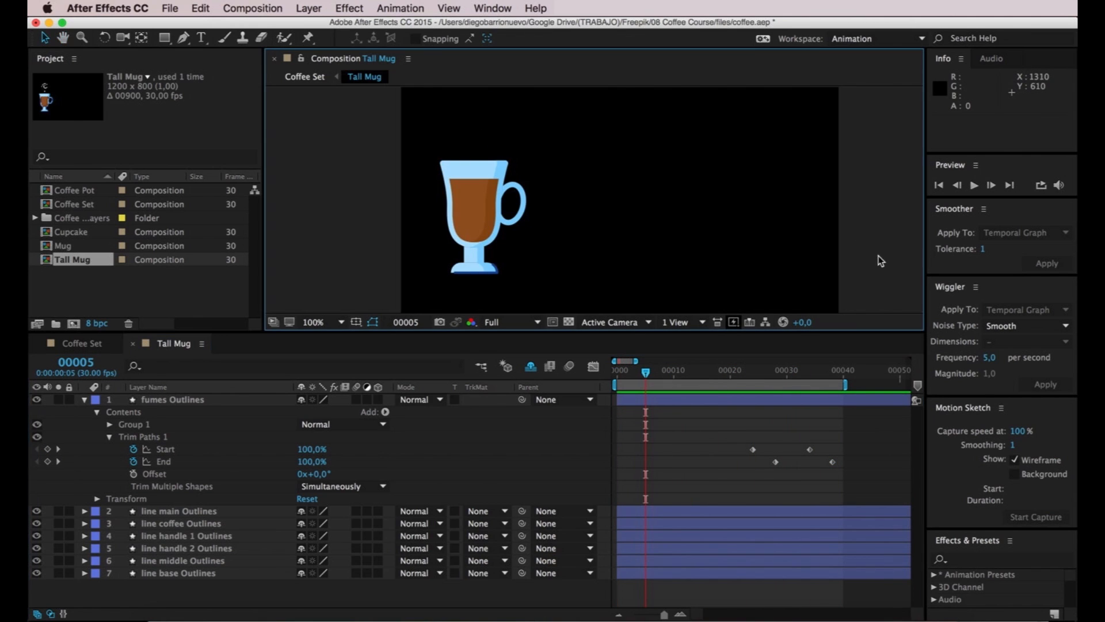
{"action": "mouse_move", "coordinate": [748, 371]}
{"action": "left_mouse_down"}
{"action": "mouse_move", "coordinate": [840, 376]}
{"action": "mouse_move", "coordinate": [745, 381]}
{"action": "mouse_move", "coordinate": [820, 373]}
{"action": "mouse_move", "coordinate": [898, 391]}
{"action": "left_mouse_up"}
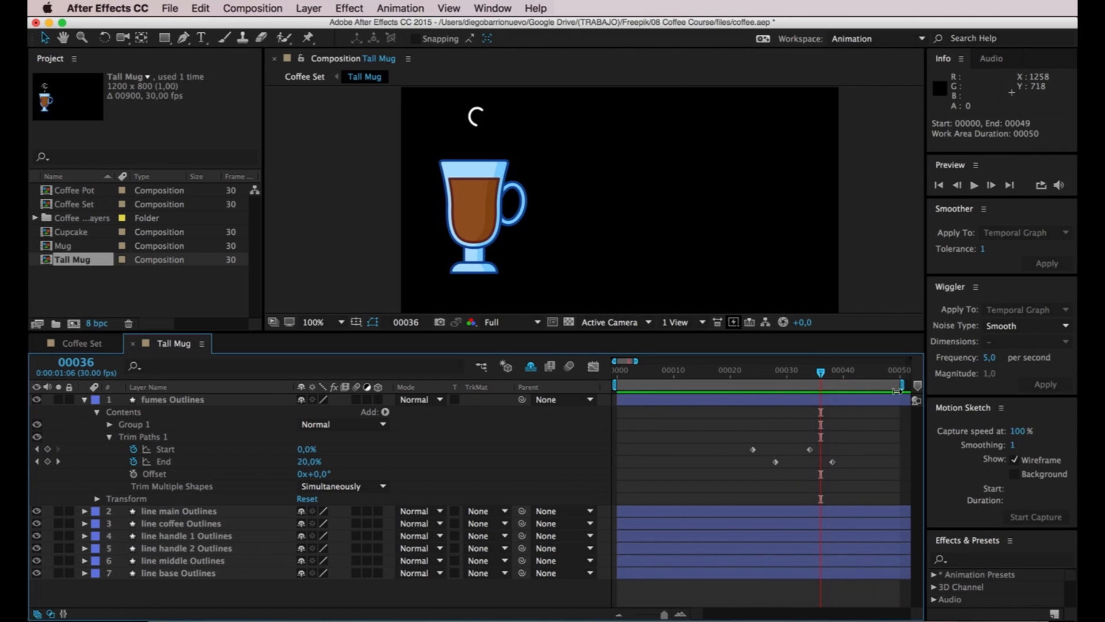
Move the fumes' last Start trim keyframe to frame 45 and last End keyframe to frame 49, and preview the slower animation
{"action": "mouse_move", "coordinate": [854, 447]}
{"action": "left_mouse_down"}
{"action": "mouse_move", "coordinate": [797, 465]}
{"action": "mouse_move", "coordinate": [872, 452]}
{"action": "left_mouse_up"}
{"action": "left_click", "coordinate": [895, 373]}
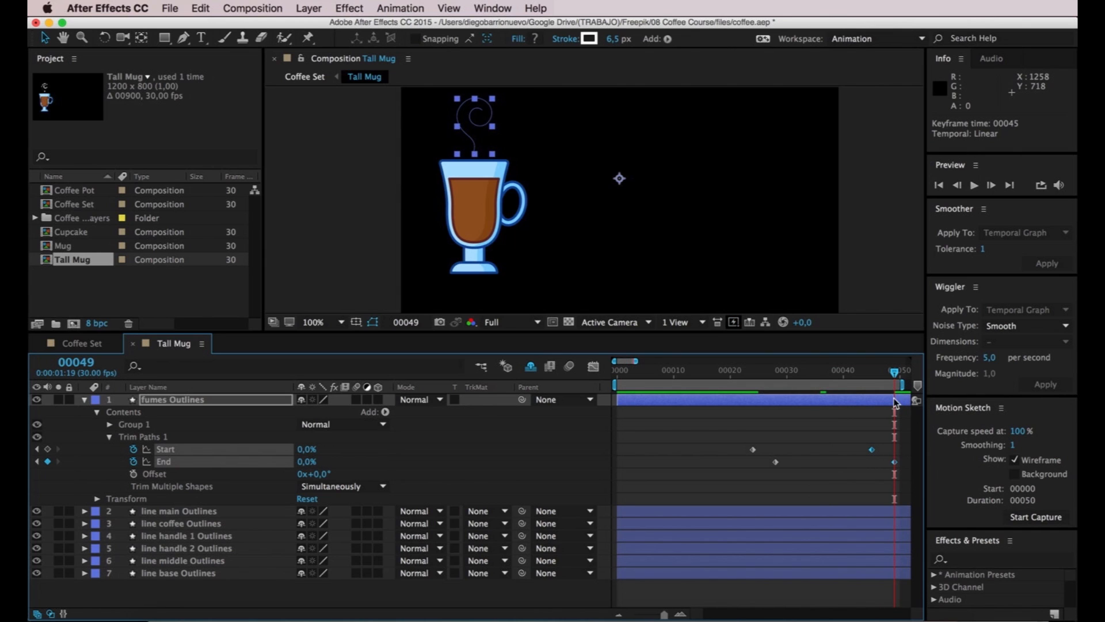
{"action": "left_click_drag", "start_coordinate": [895, 374], "coordinate": [728, 389]}
{"action": "key", "text": "space"}
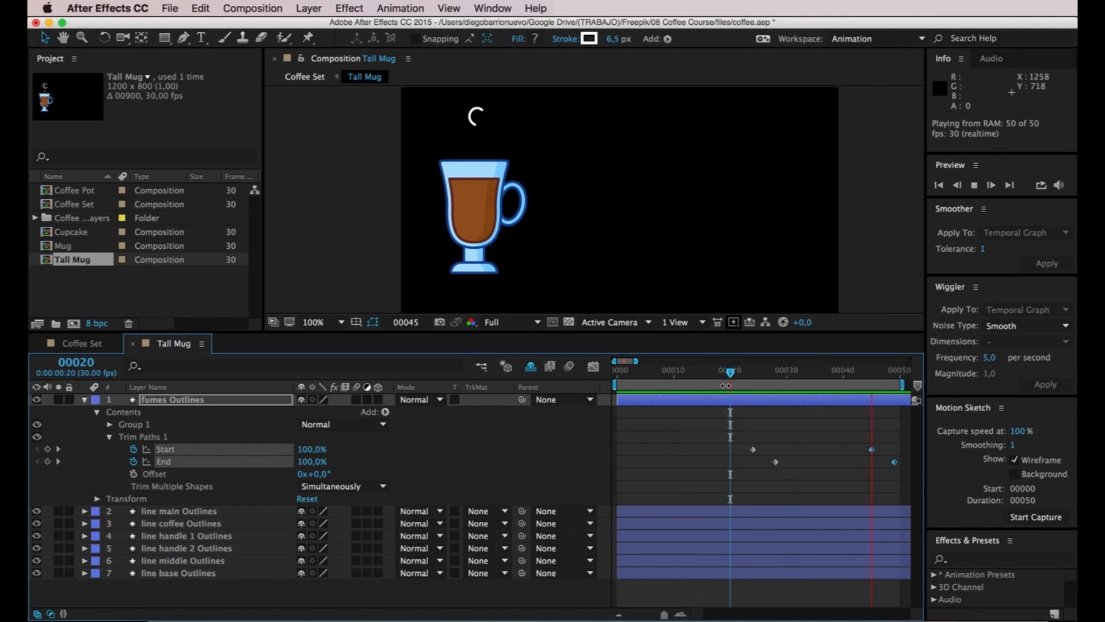
{"action": "key", "text": "space"}
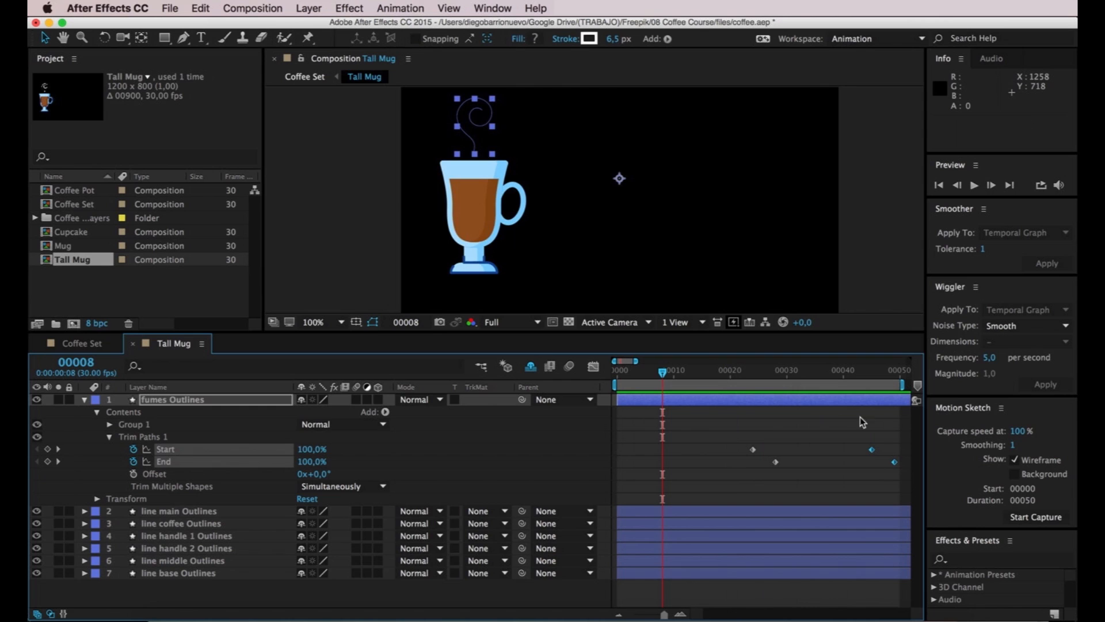
Try both fumes Start trim keyframes earlier, at frames 12 and 33, and play the animation
{"action": "left_click_drag", "start_coordinate": [744, 457], "coordinate": [805, 457]}
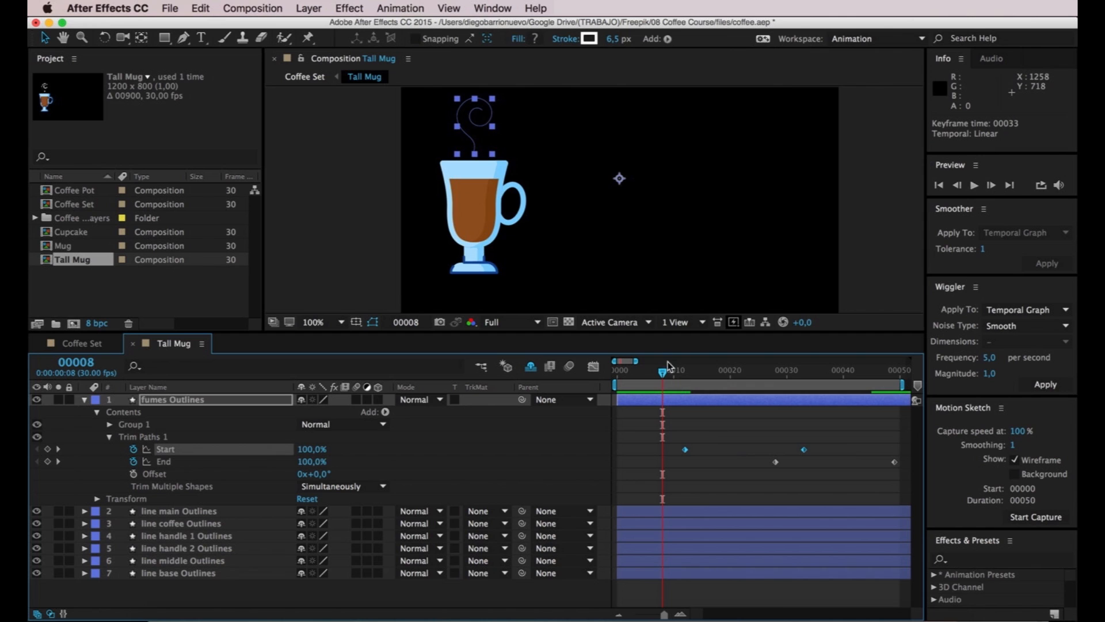
{"action": "left_click", "coordinate": [866, 283]}
{"action": "key", "text": "space"}
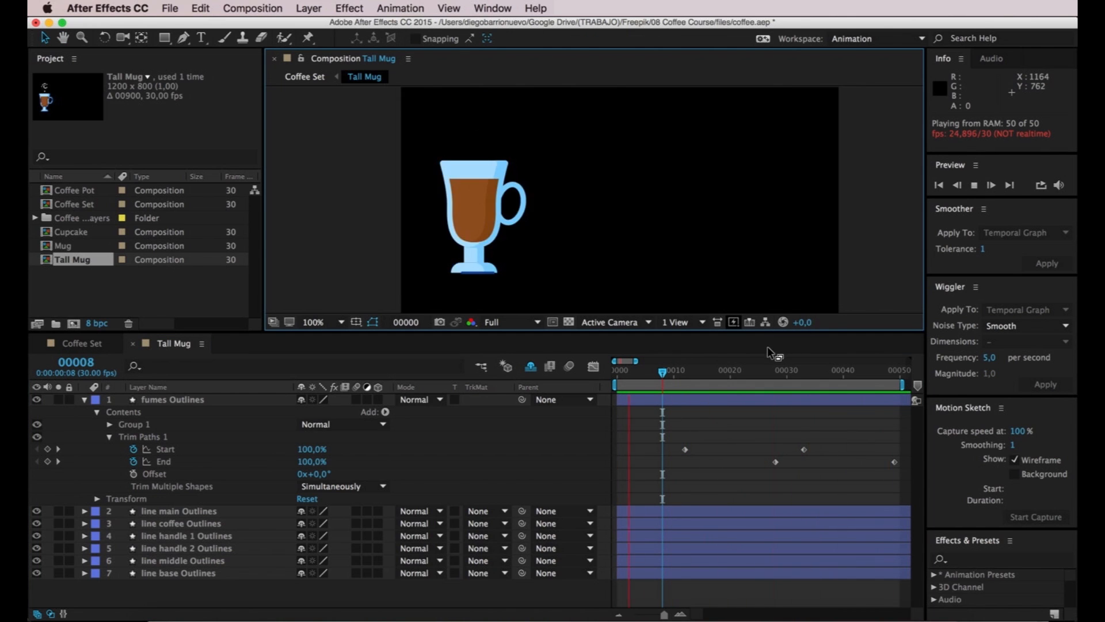
{"action": "key", "text": "space"}
Try both fumes Start trim keyframes closer to the End keyframes, at frames 25 and 46, and preview the animation
{"action": "left_click_drag", "start_coordinate": [673, 442], "coordinate": [880, 452]}
{"action": "left_click_drag", "start_coordinate": [785, 374], "coordinate": [726, 377]}
{"action": "left_click", "coordinate": [879, 287]}
{"action": "key", "text": "space"}
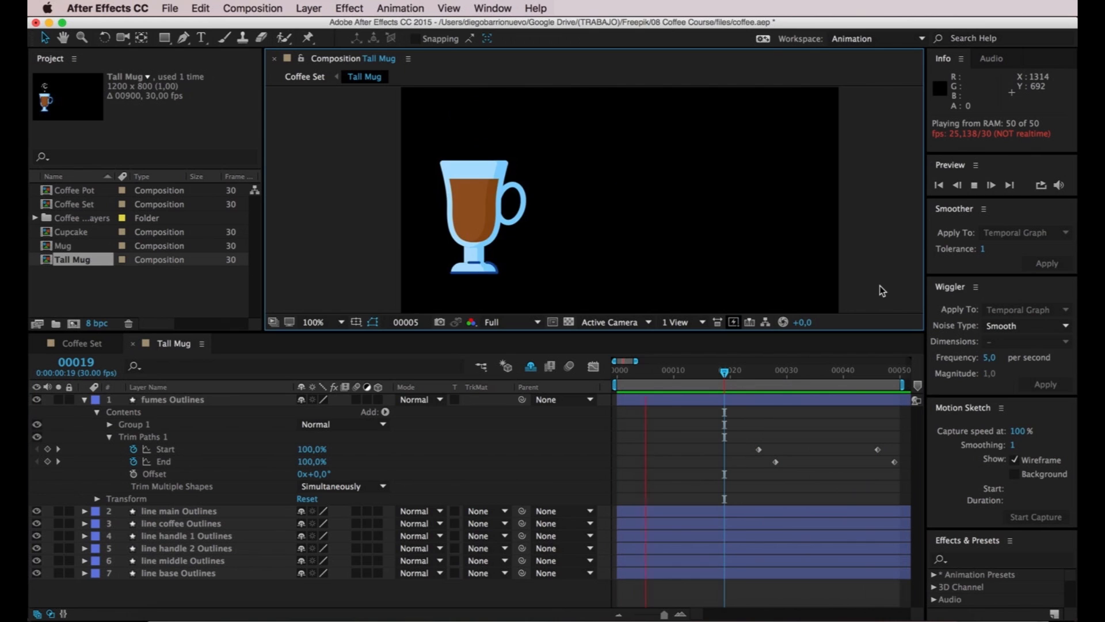
{"action": "key", "text": "space"}
Move both fumes Start trim keyframes to frames 22 and 43, and scrub and play the animation to check the timing
{"action": "left_click_drag", "start_coordinate": [740, 446], "coordinate": [889, 453]}
{"action": "left_click_drag", "start_coordinate": [878, 450], "coordinate": [856, 450]}
{"action": "left_click", "coordinate": [738, 374]}
{"action": "mouse_move", "coordinate": [737, 376]}
{"action": "left_mouse_down"}
{"action": "mouse_move", "coordinate": [774, 381]}
{"action": "mouse_move", "coordinate": [741, 390]}
{"action": "left_mouse_up"}
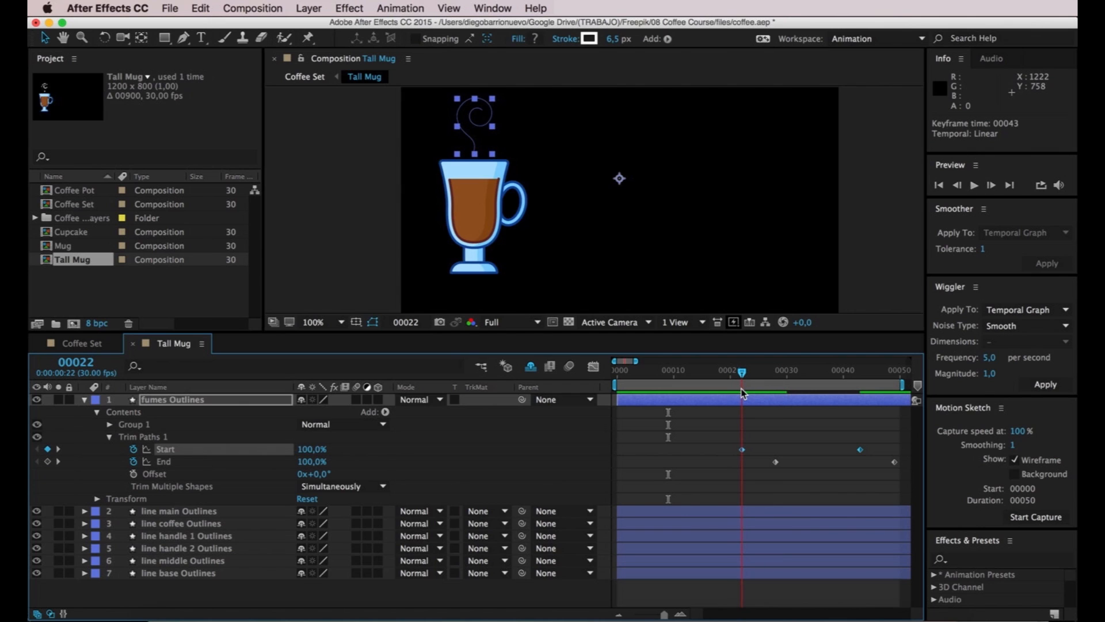
{"action": "left_click_drag", "start_coordinate": [742, 393], "coordinate": [775, 397]}
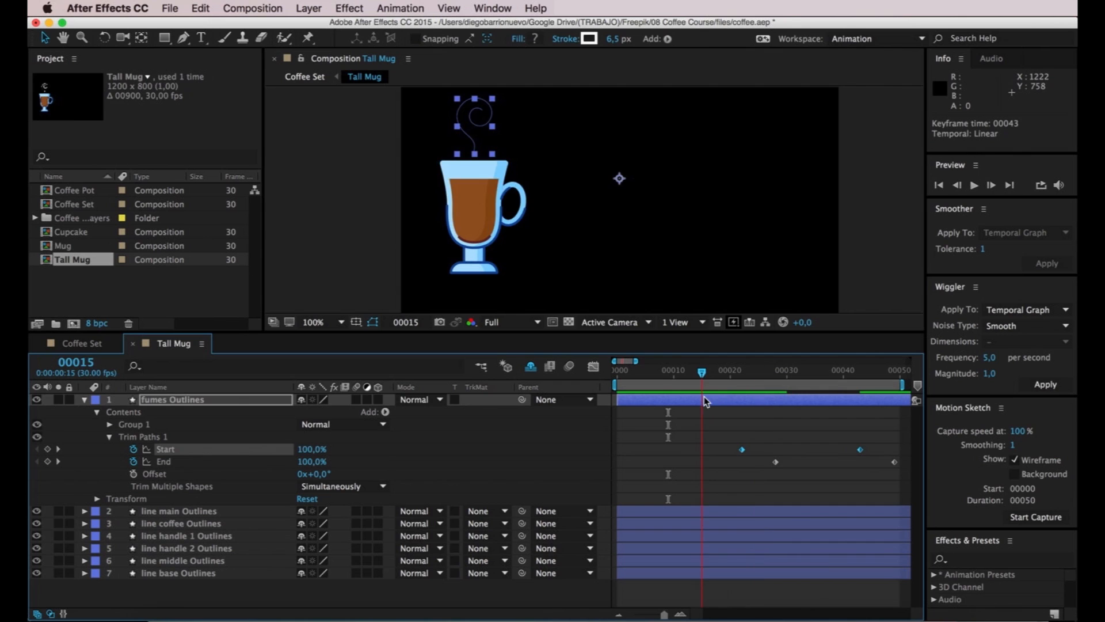
{"action": "left_click", "coordinate": [875, 270]}
{"action": "key", "text": "space"}
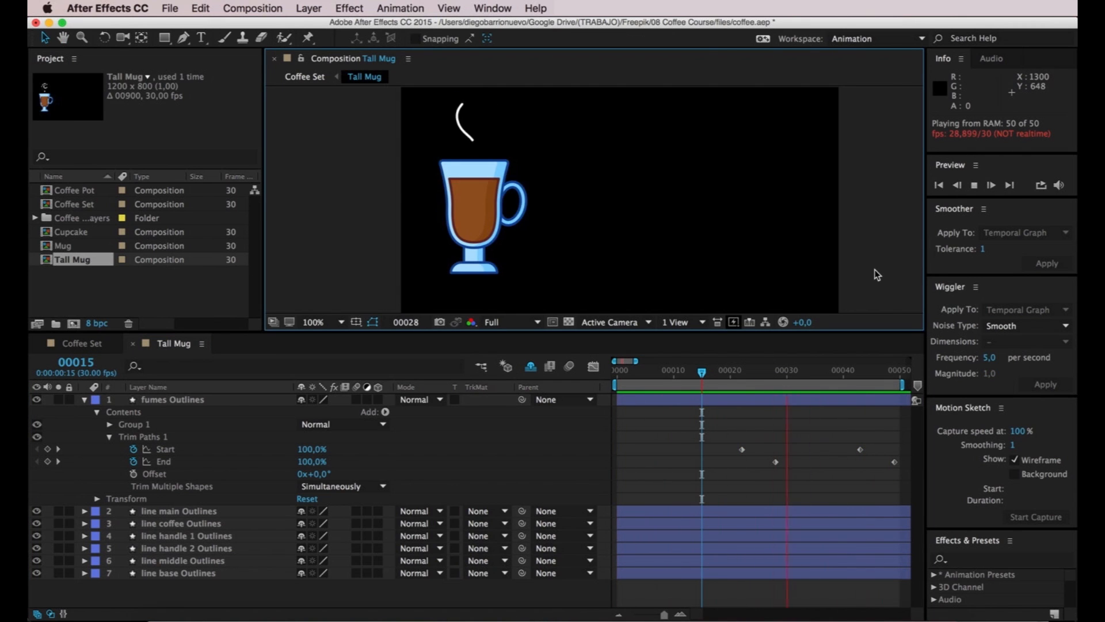
{"action": "key", "text": "space"}
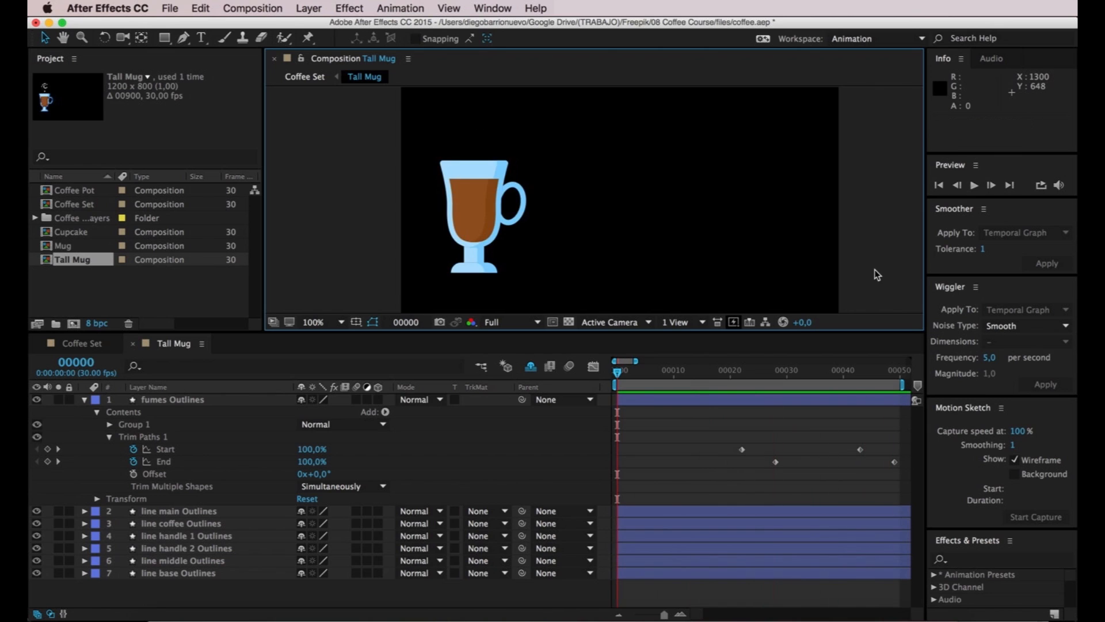
Collapse the fumes Outlines layer's properties and leave no layer selected
{"action": "left_click", "coordinate": [81, 401]}
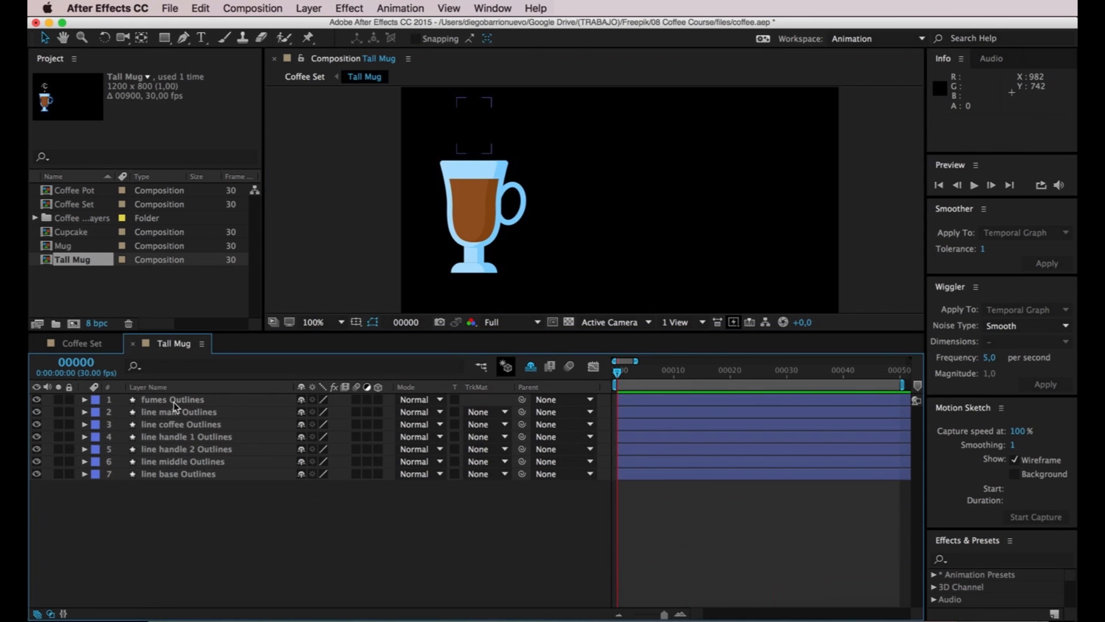
{"action": "left_click", "coordinate": [175, 401]}
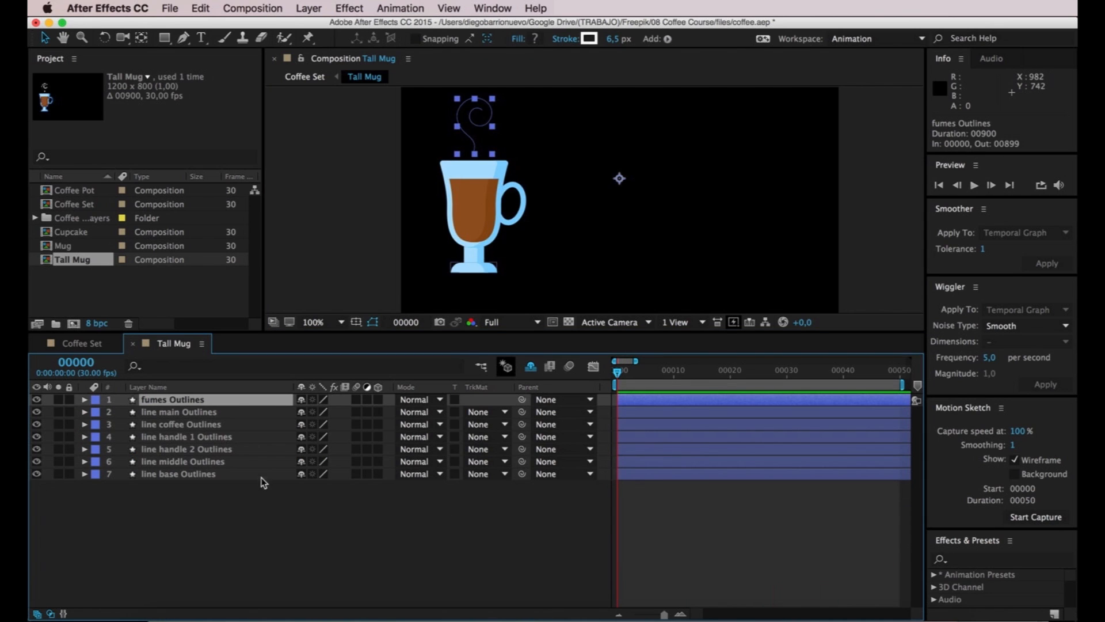
{"action": "left_click", "coordinate": [261, 540]}
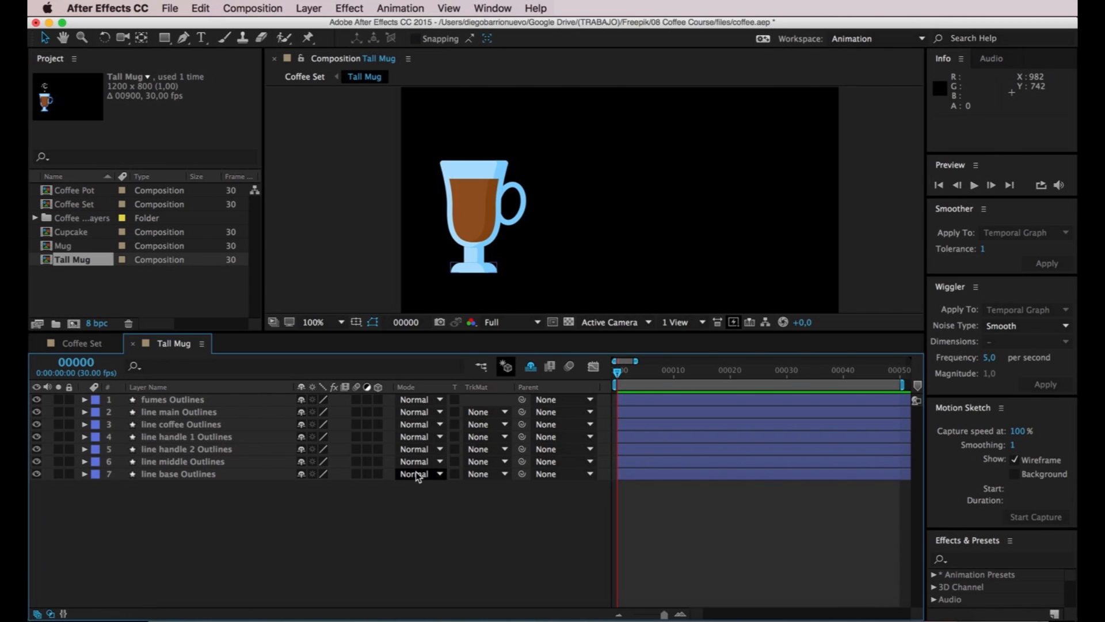